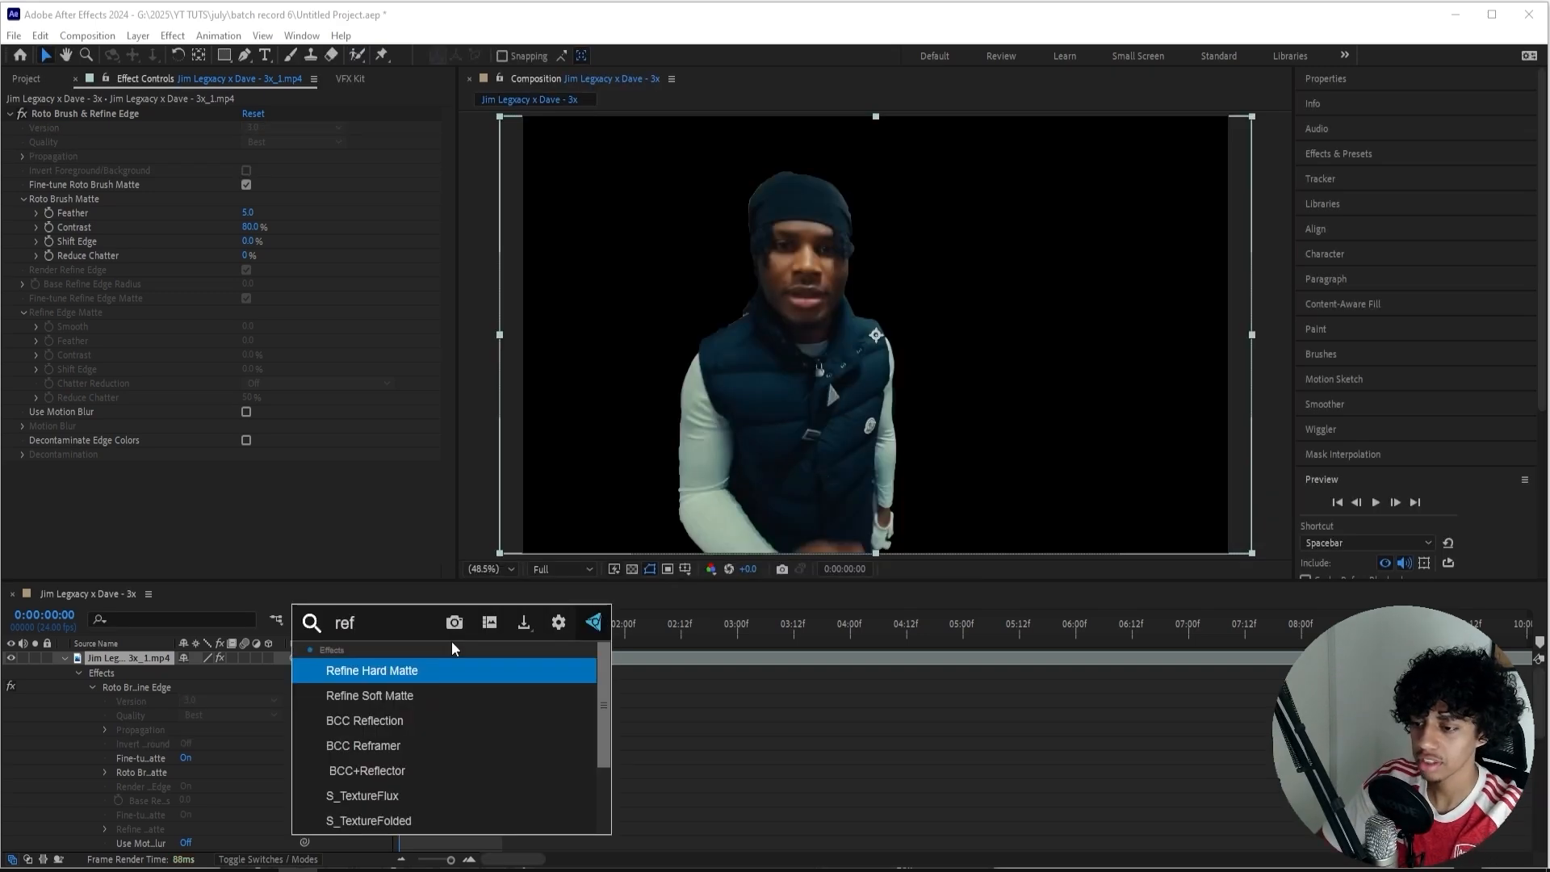
Apply Refine Soft Matte to the rotoscoped clip with an Additional Edge Radius of 3 and check its edge region view.
{"action": "type", "text": "ine soft"}
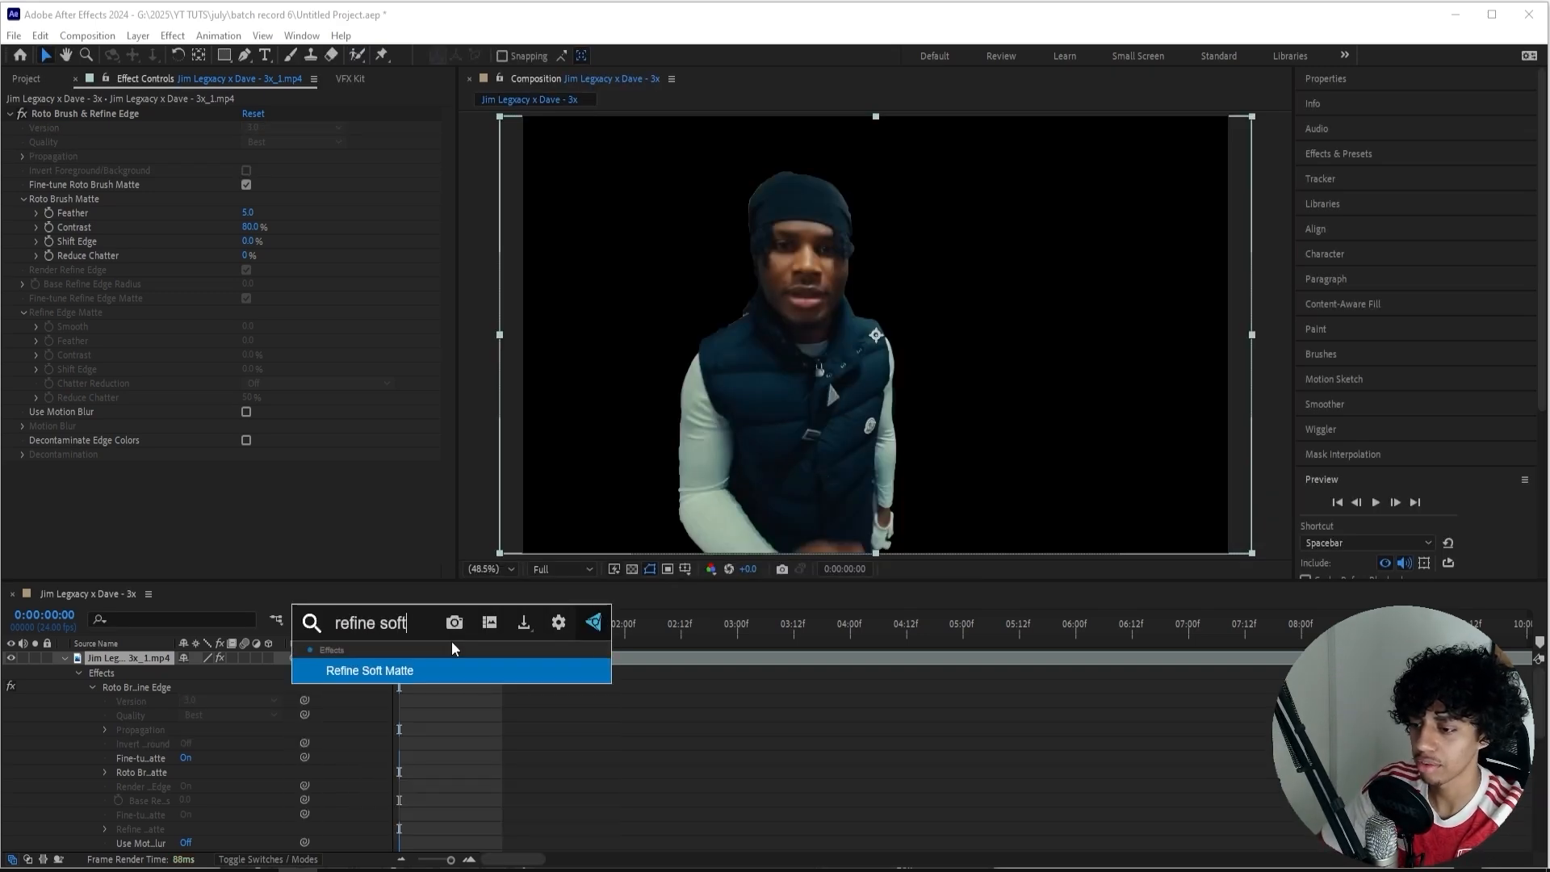
{"action": "key", "text": "Return"}
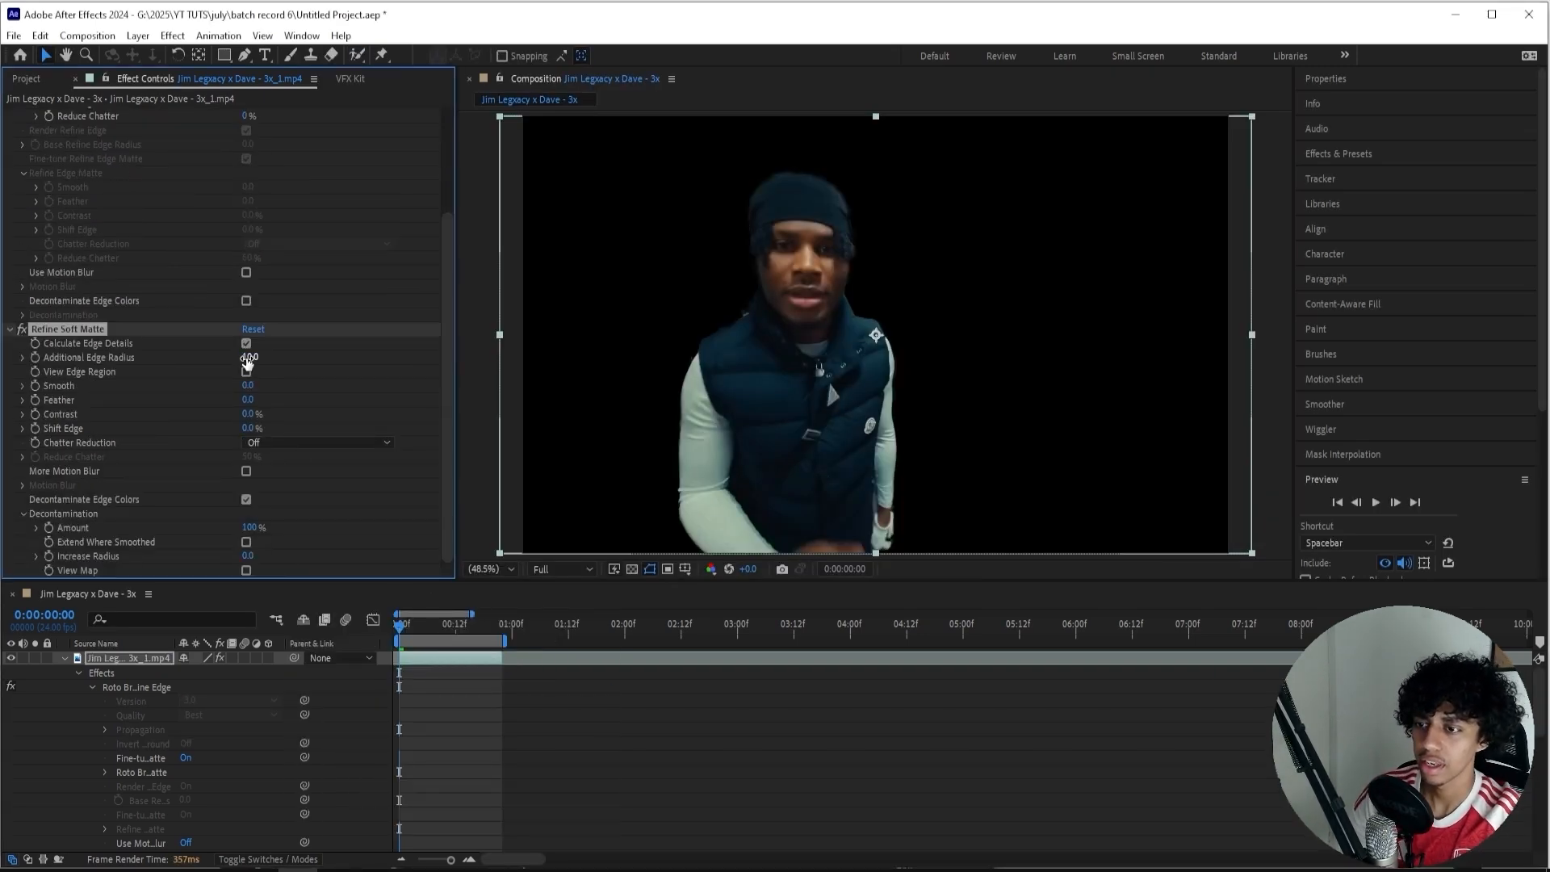
{"action": "left_click", "coordinate": [249, 358]}
{"action": "type", "text": "3"}
{"action": "left_click", "coordinate": [246, 372]}
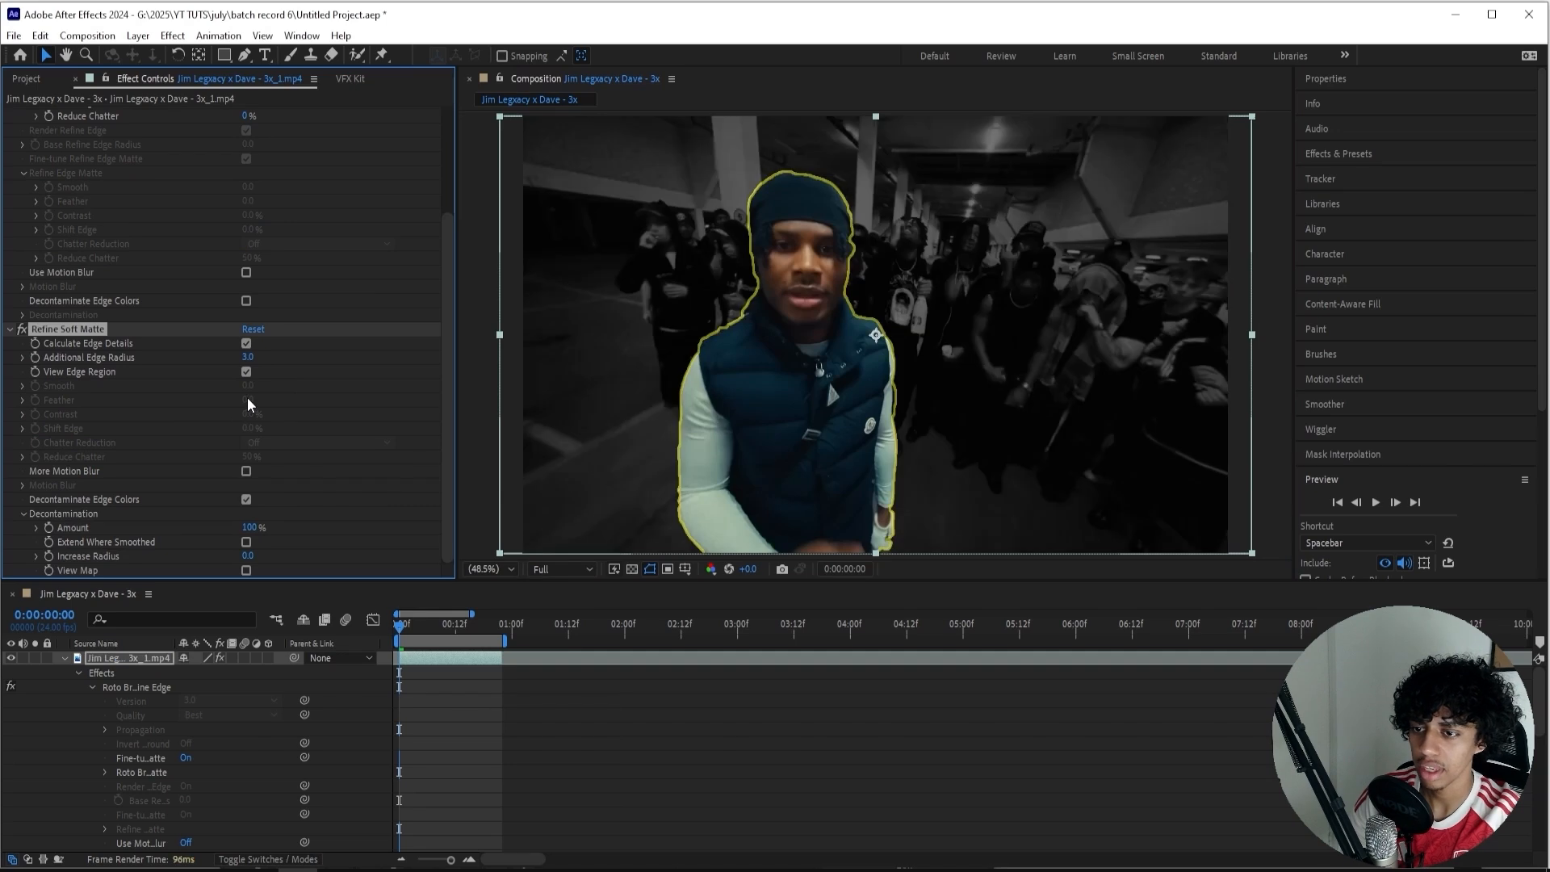
{"action": "left_click", "coordinate": [246, 372]}
Set the Refine Soft Matte Feather to 7 and compare the cutout's edges with the effect off and on.
{"action": "left_click", "coordinate": [248, 401]}
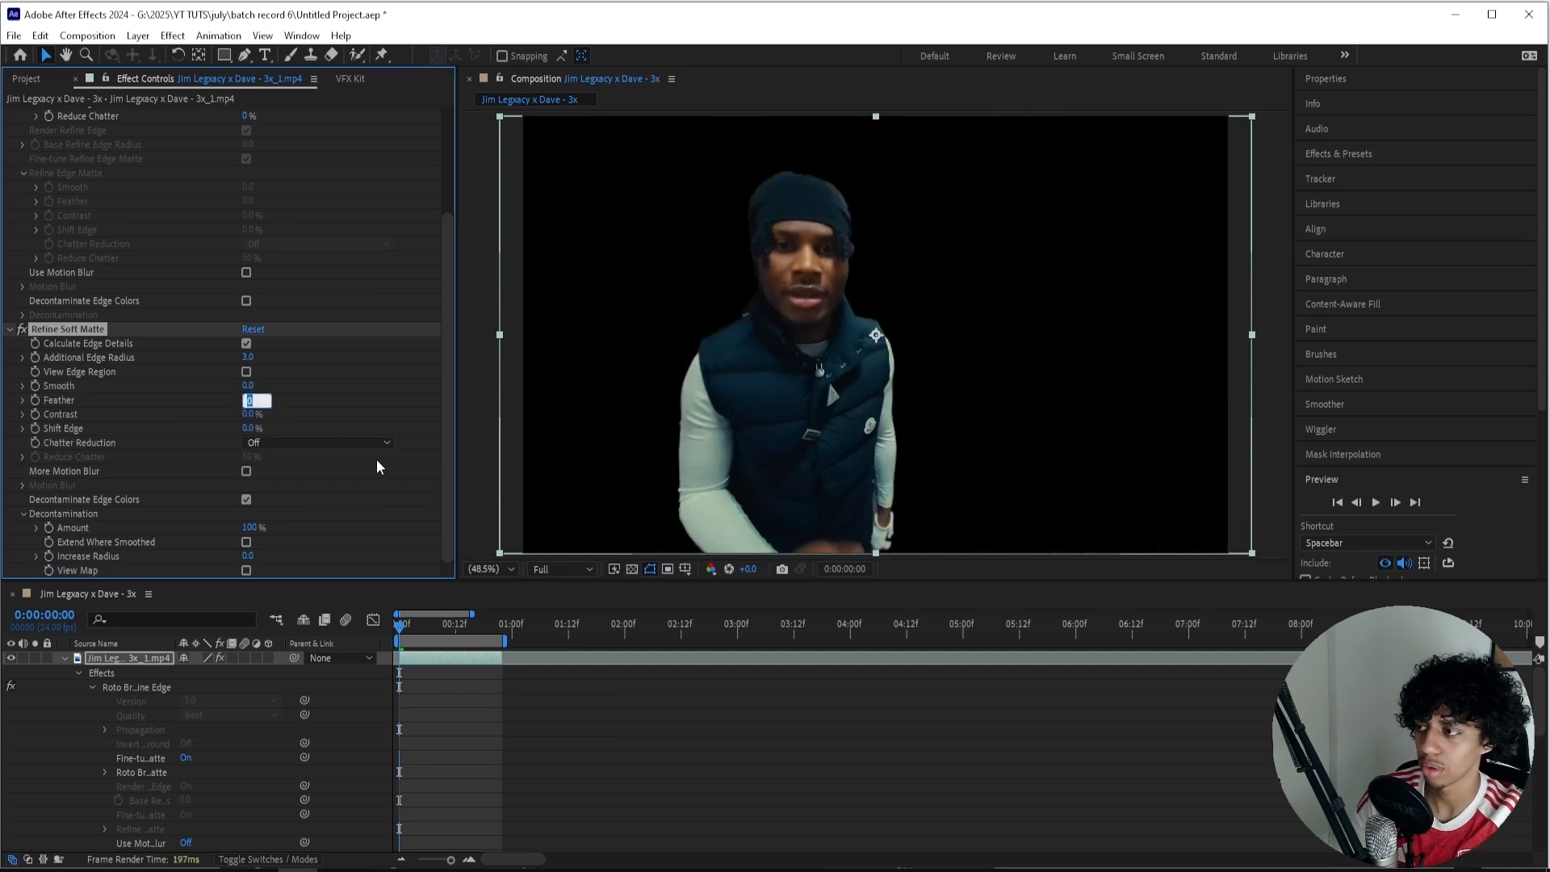
{"action": "type", "text": "7"}
{"action": "left_click", "coordinate": [390, 429]}
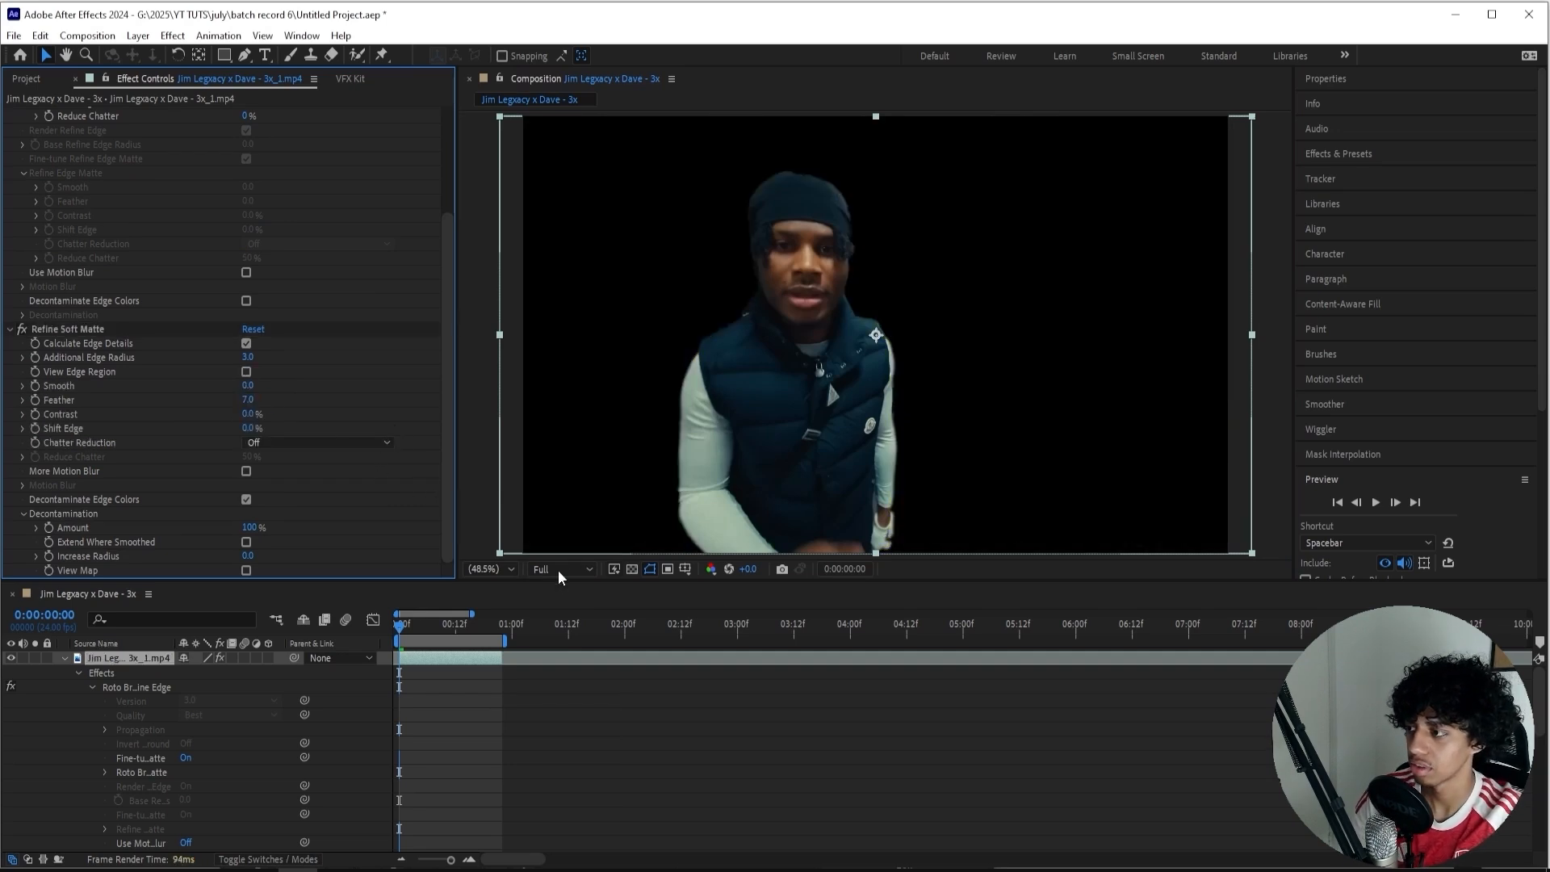
{"action": "left_click", "coordinate": [18, 329]}
{"action": "left_click", "coordinate": [19, 329]}
{"action": "left_click", "coordinate": [18, 329]}
{"action": "left_click", "coordinate": [18, 329]}
{"action": "left_click", "coordinate": [19, 329]}
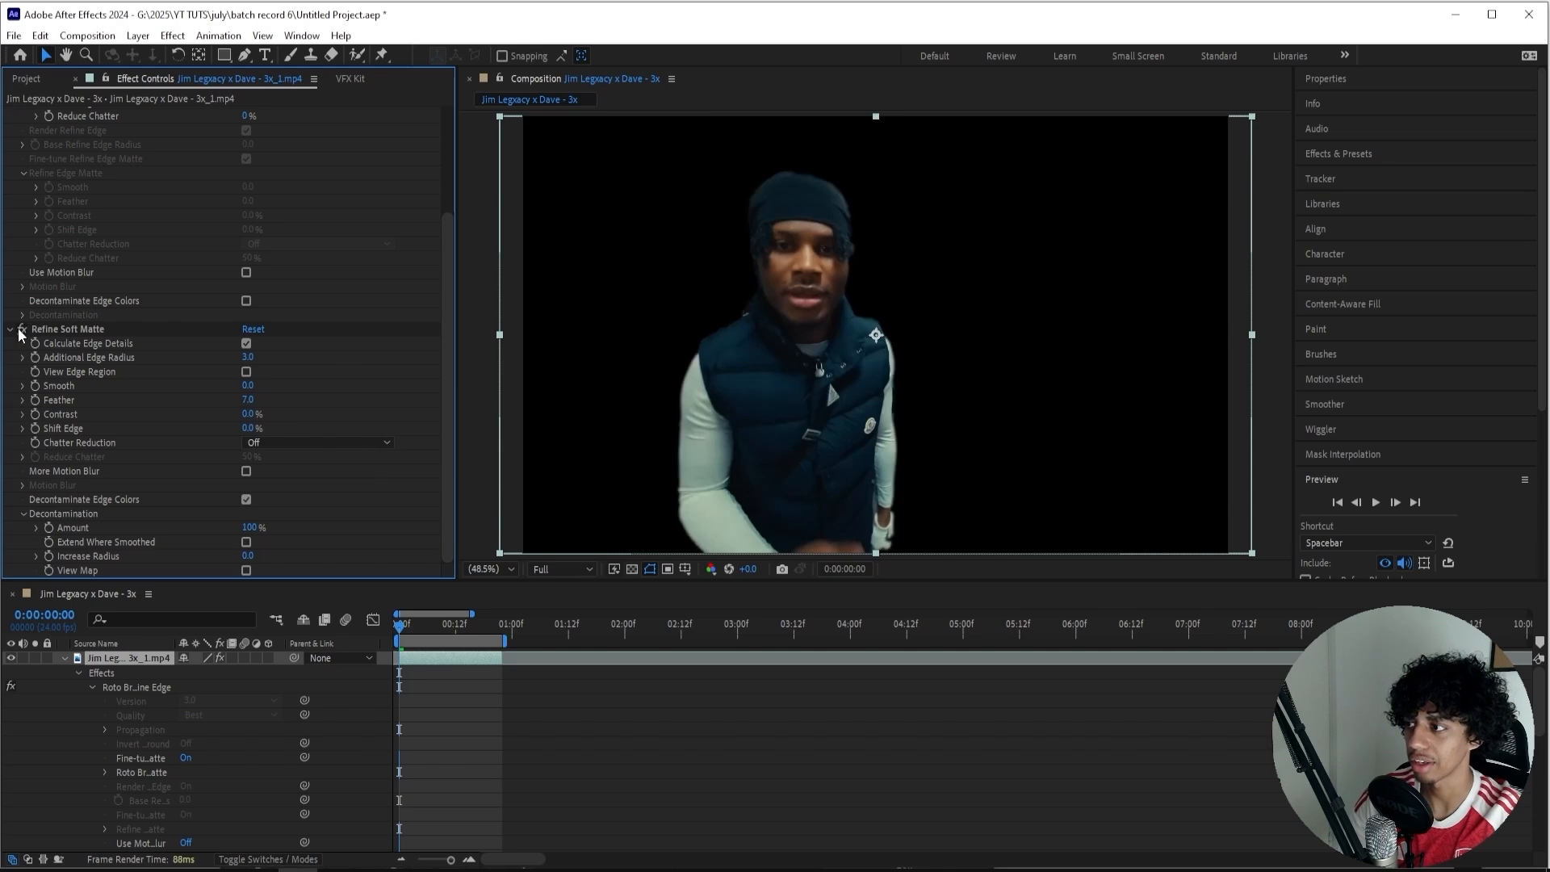
Collapse the rotoscoped layer's properties and duplicate the layer twice.
{"action": "left_click", "coordinate": [65, 662]}
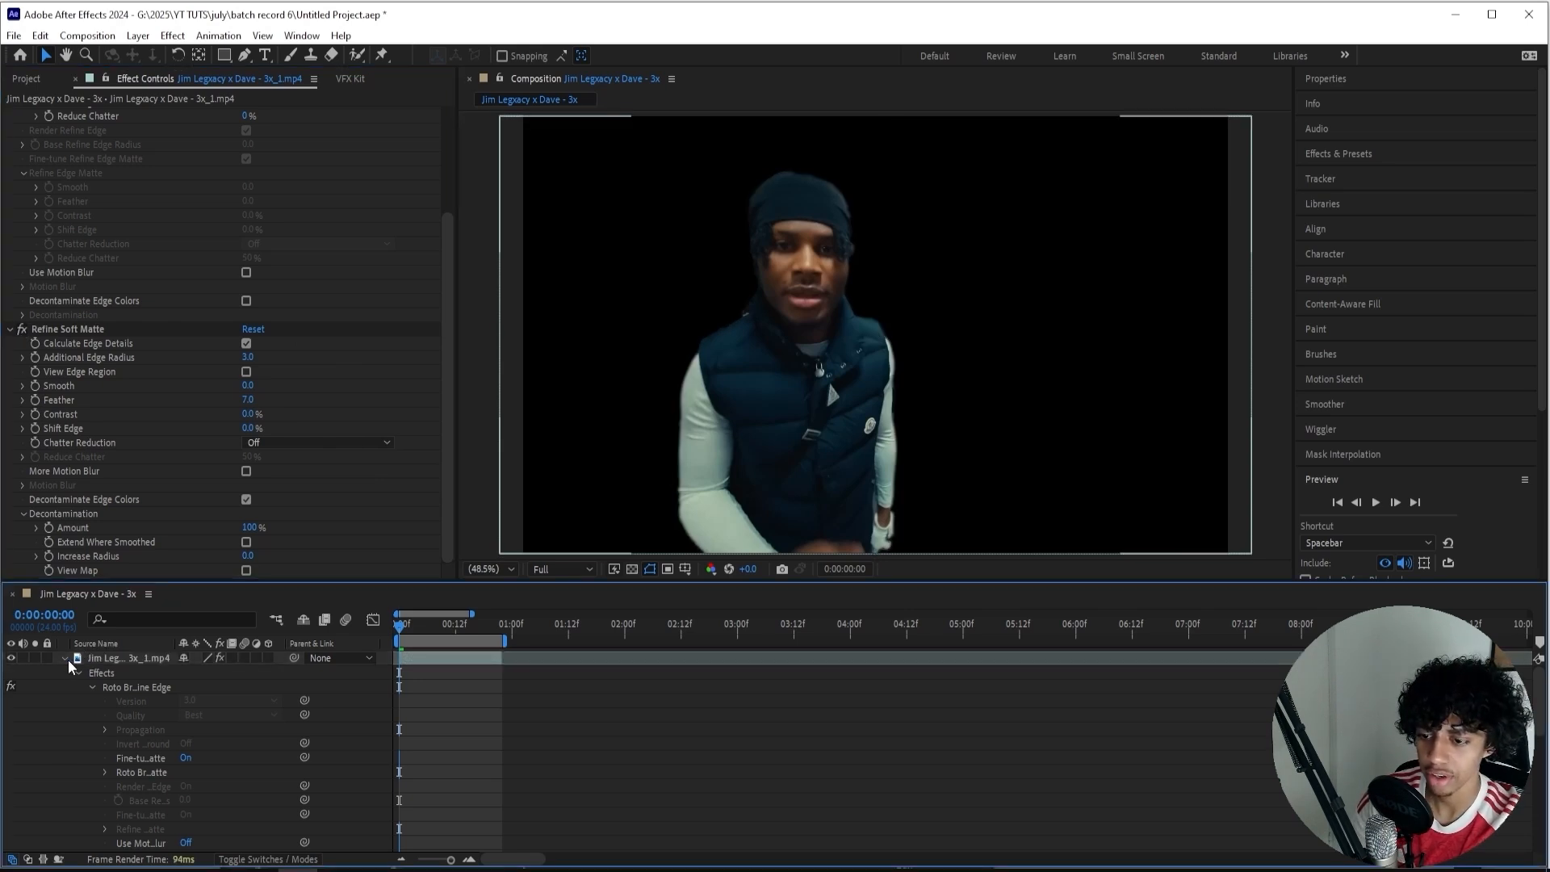
{"action": "left_click", "coordinate": [65, 658]}
{"action": "left_click", "coordinate": [128, 662]}
{"action": "key", "text": "ctrl+d"}
{"action": "key", "text": "ctrl+d"}
Remove all effects from the middle and lowest copies of the clip, keeping the rotoscope only on the uppermost layer.
{"action": "left_click", "coordinate": [129, 674]}
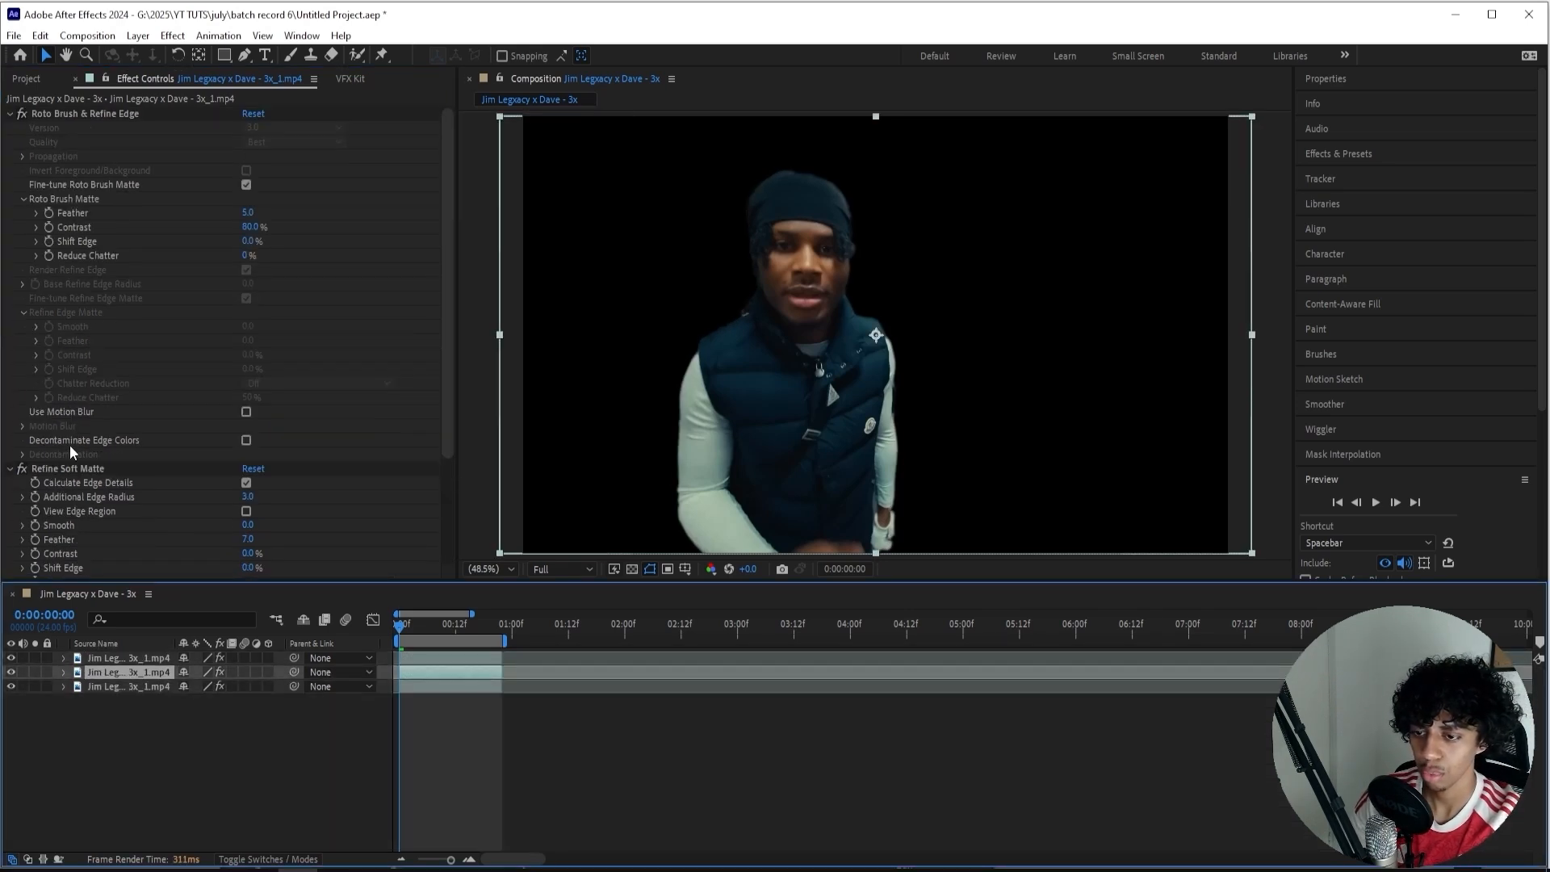
{"action": "left_click", "coordinate": [75, 469]}
{"action": "key", "text": "ctrl+a"}
{"action": "key", "text": "Delete"}
{"action": "left_click", "coordinate": [116, 686]}
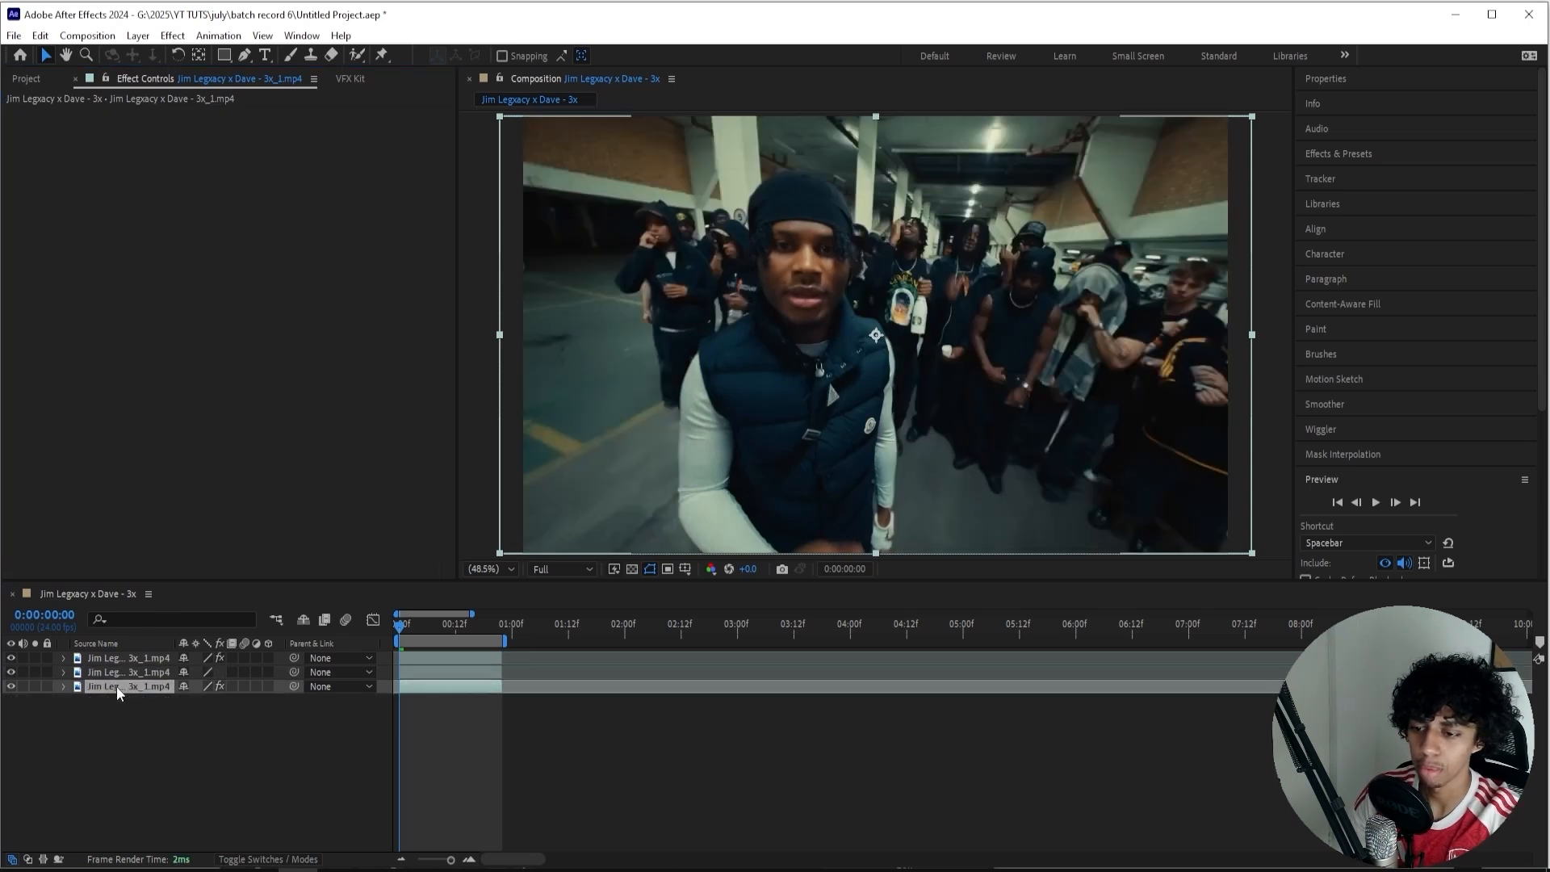
{"action": "left_click", "coordinate": [94, 117]}
{"action": "key", "text": "ctrl+a"}
{"action": "key", "text": "Delete"}
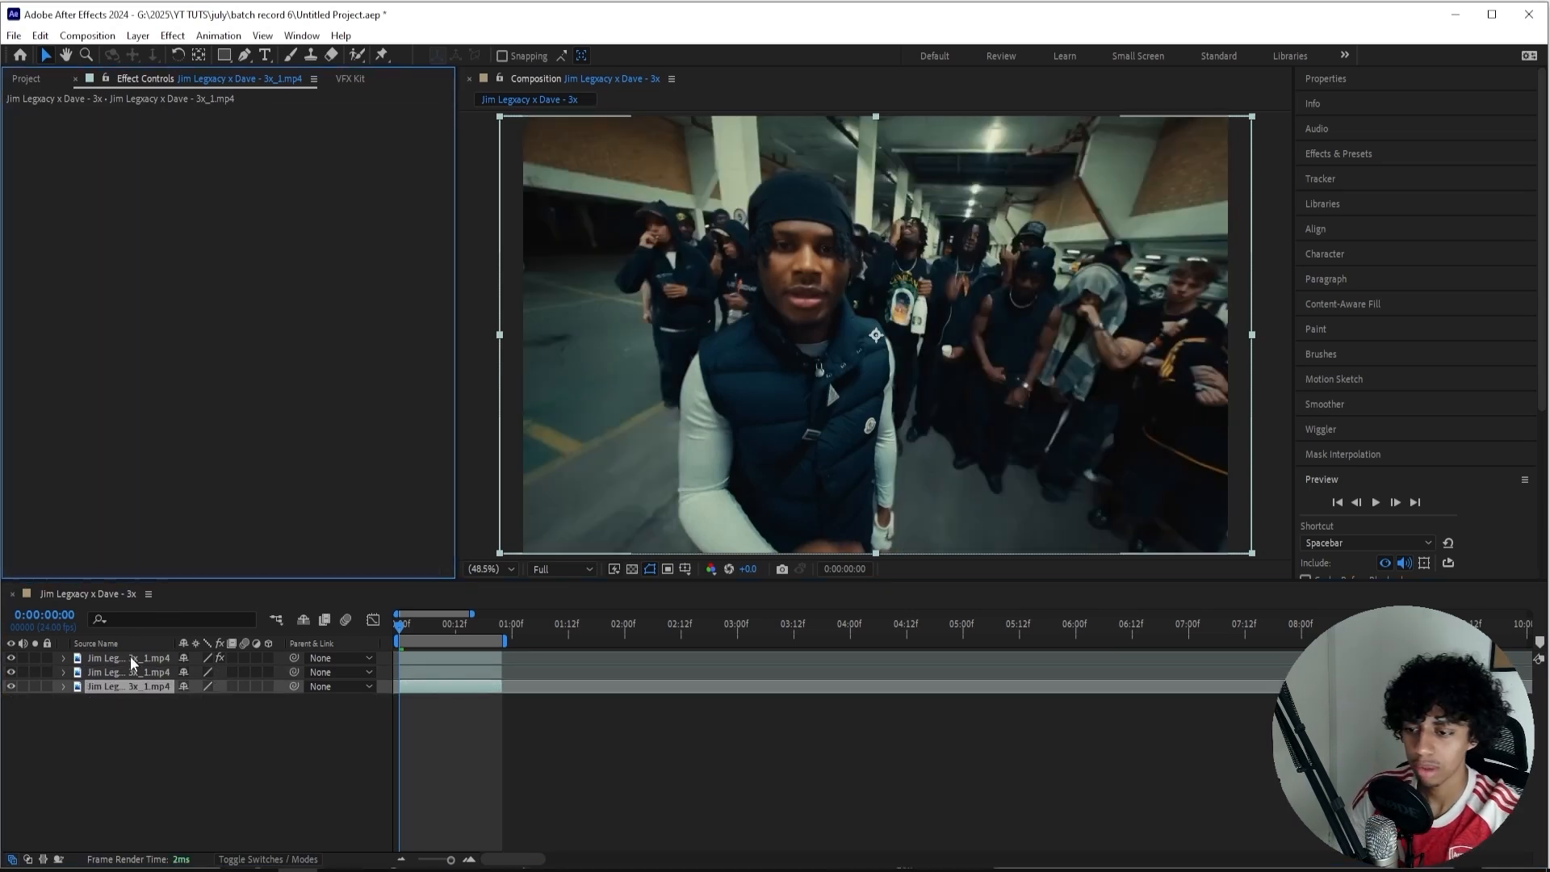
Rename the three layers, from uppermost to lowest, as roto, shockwave and bg.
{"action": "right_click", "coordinate": [156, 658]}
{"action": "left_click", "coordinate": [165, 614]}
{"action": "type", "text": "roto"}
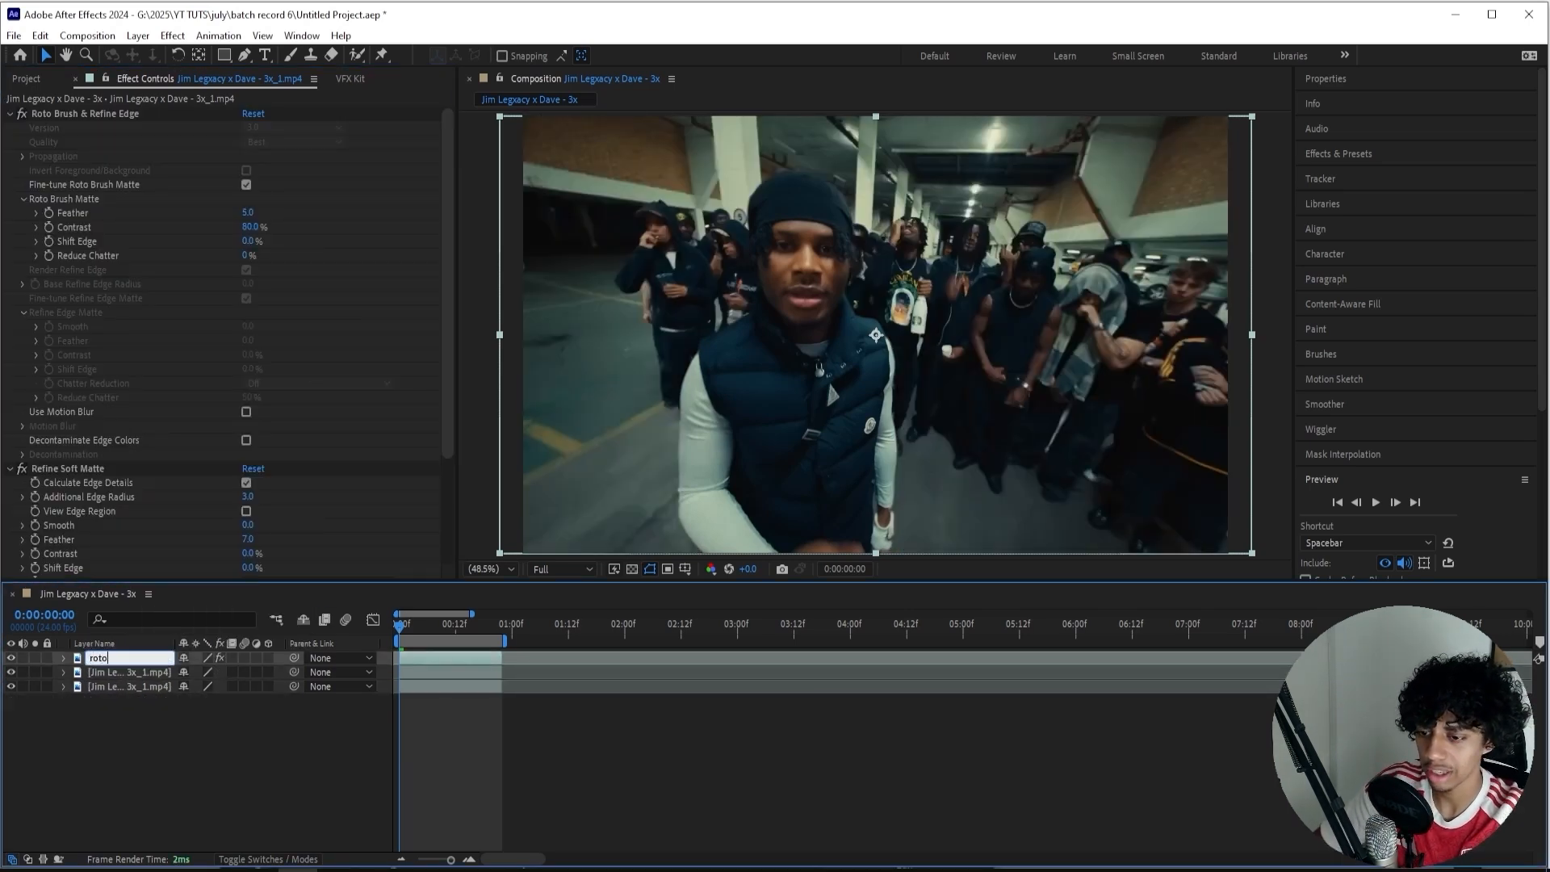
{"action": "key", "text": "Return"}
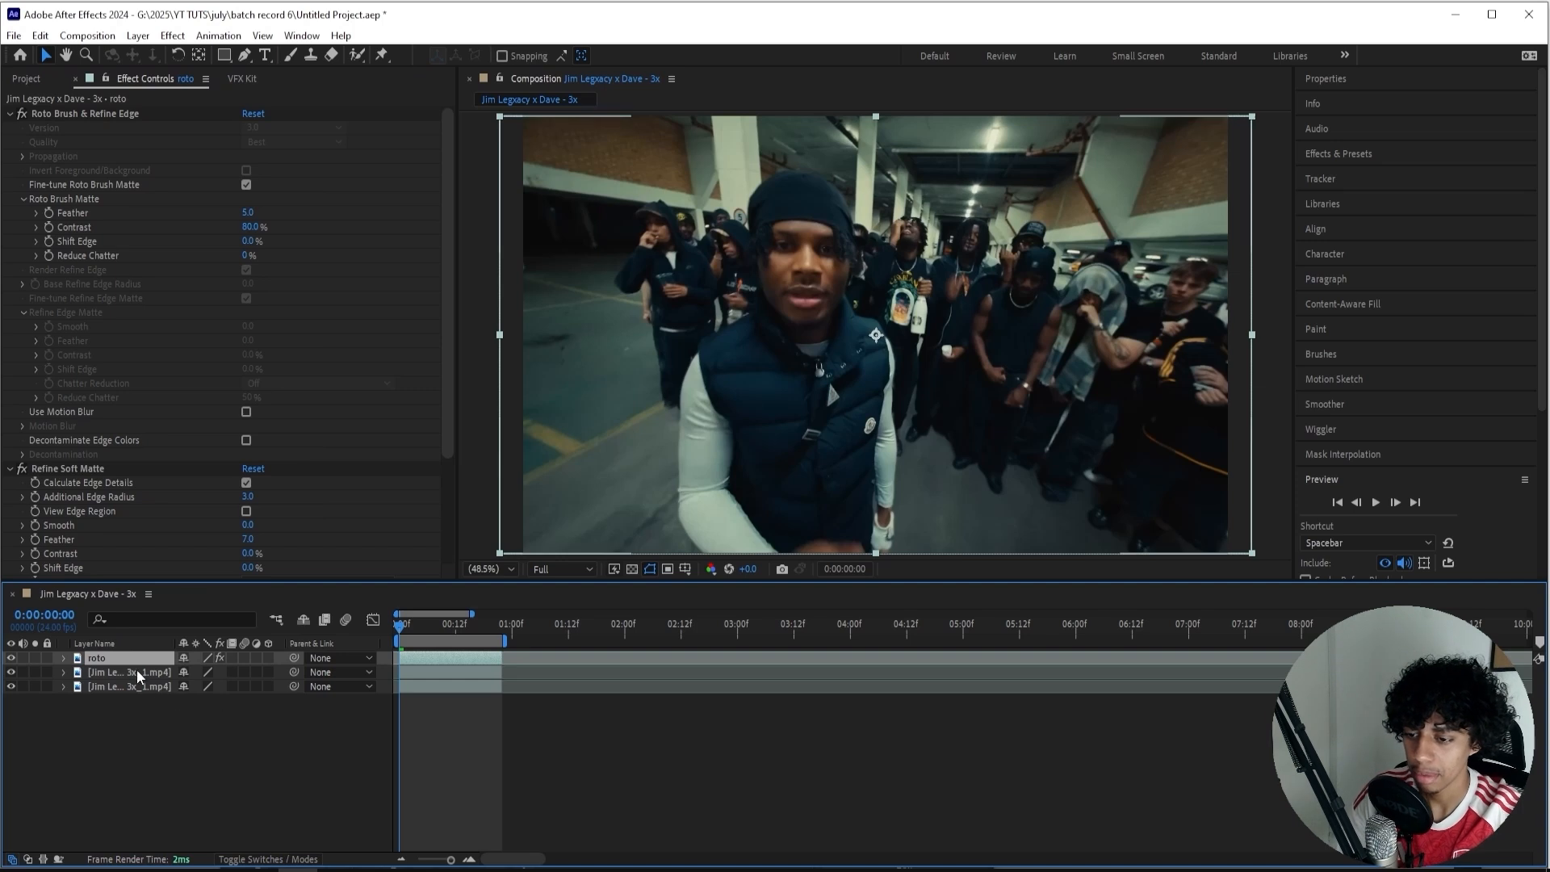
{"action": "right_click", "coordinate": [137, 670]}
{"action": "left_click", "coordinate": [191, 621]}
{"action": "type", "text": "shockwave"}
{"action": "key", "text": "Return"}
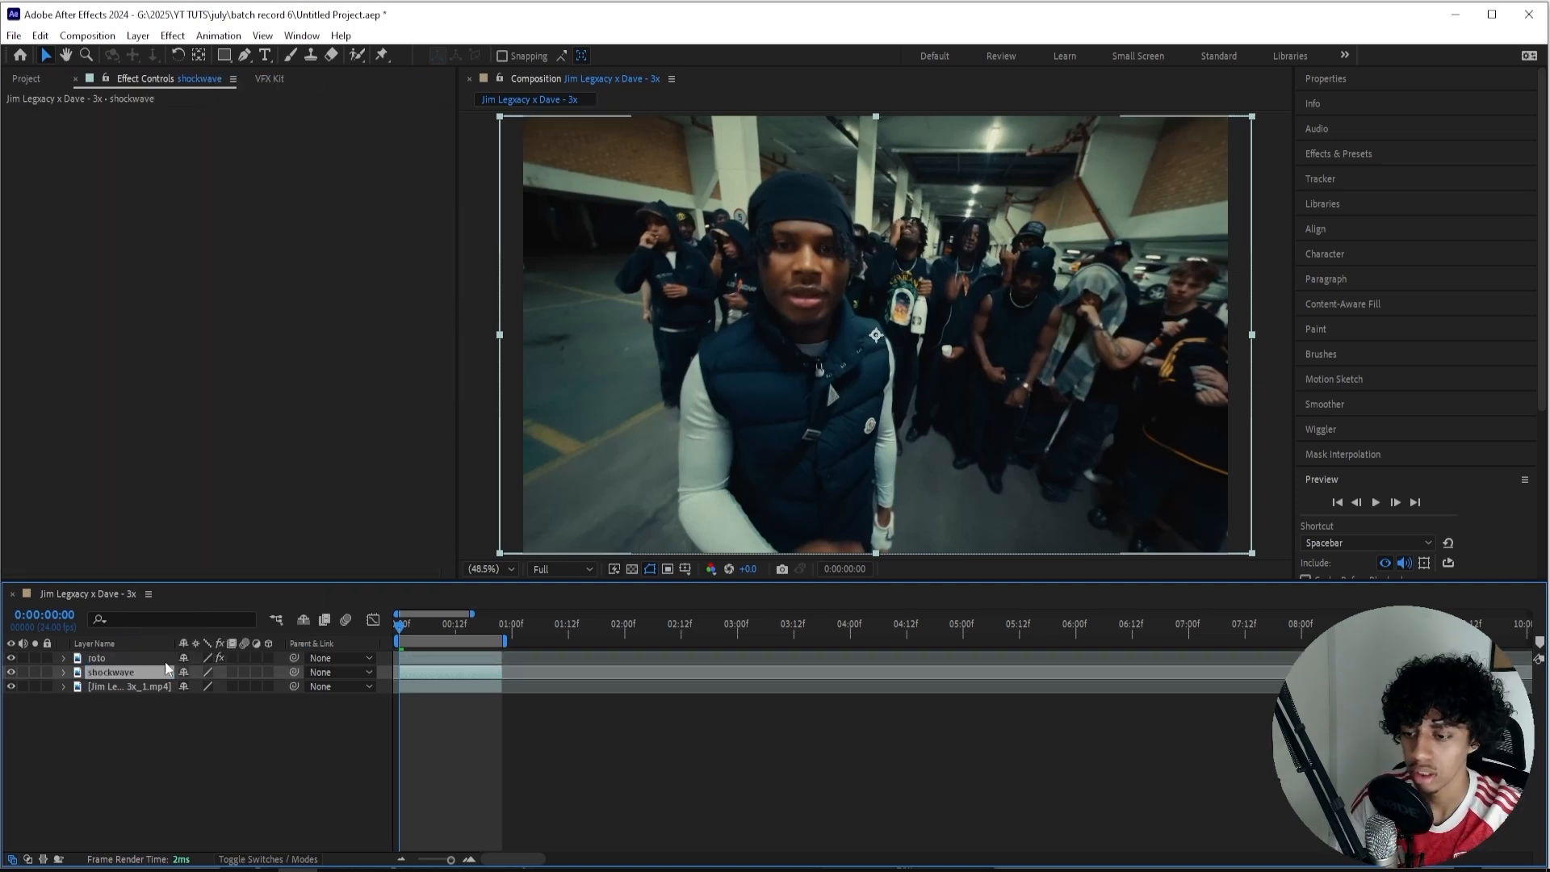
{"action": "right_click", "coordinate": [129, 686]}
{"action": "left_click", "coordinate": [190, 652]}
{"action": "type", "text": "bg"}
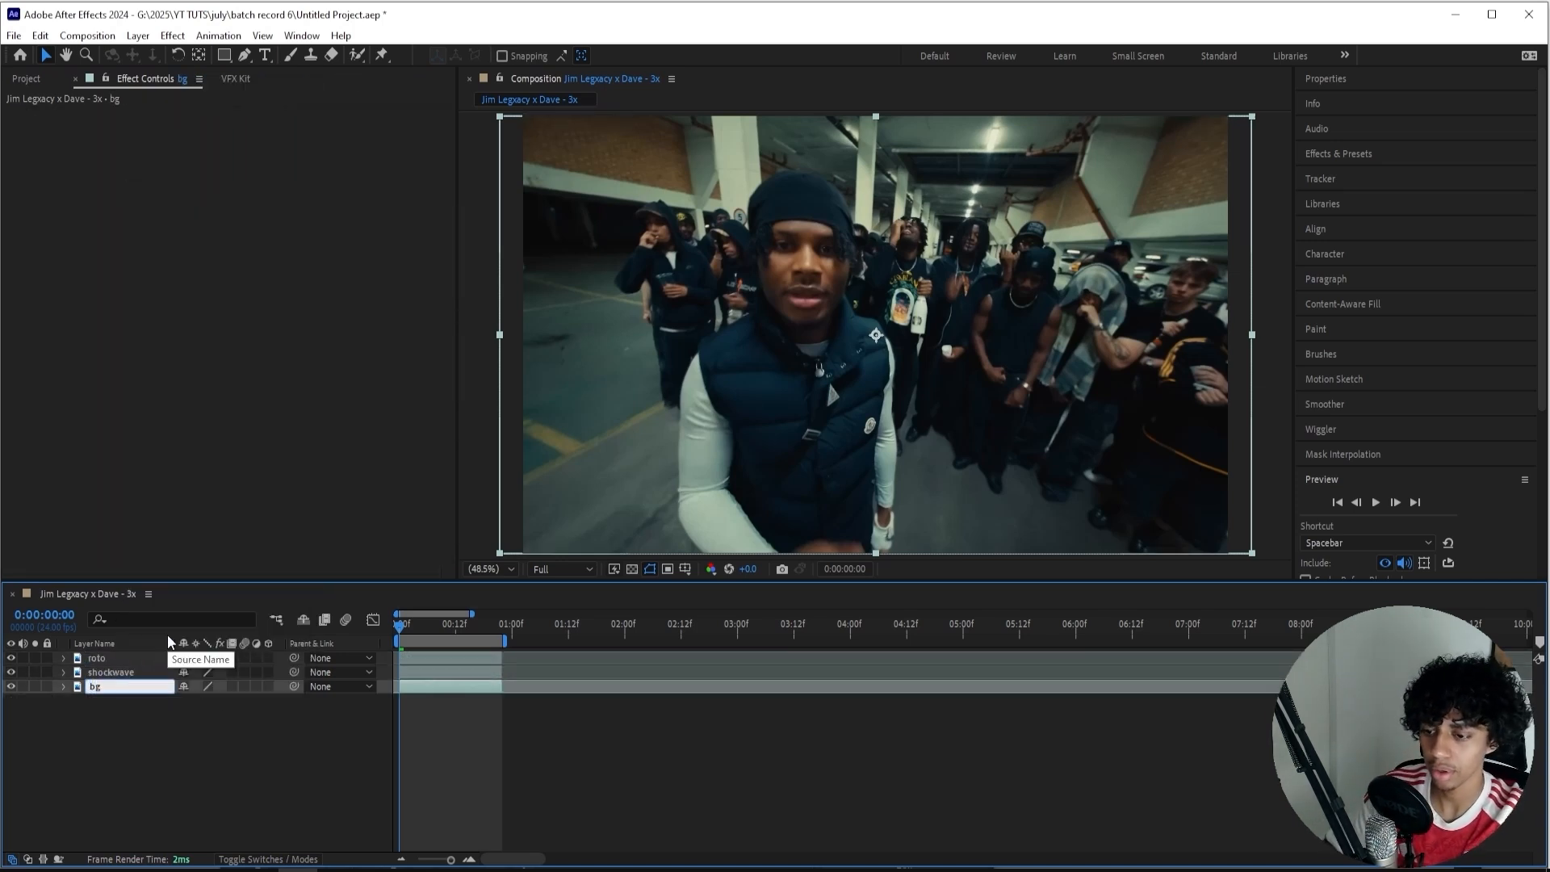
Apply the S_WipeCircle effect to the shockwave layer and duplicate the effect on that layer.
{"action": "left_click", "coordinate": [145, 671]}
{"action": "key", "text": "ctrl+space"}
{"action": "type", "text": "w"}
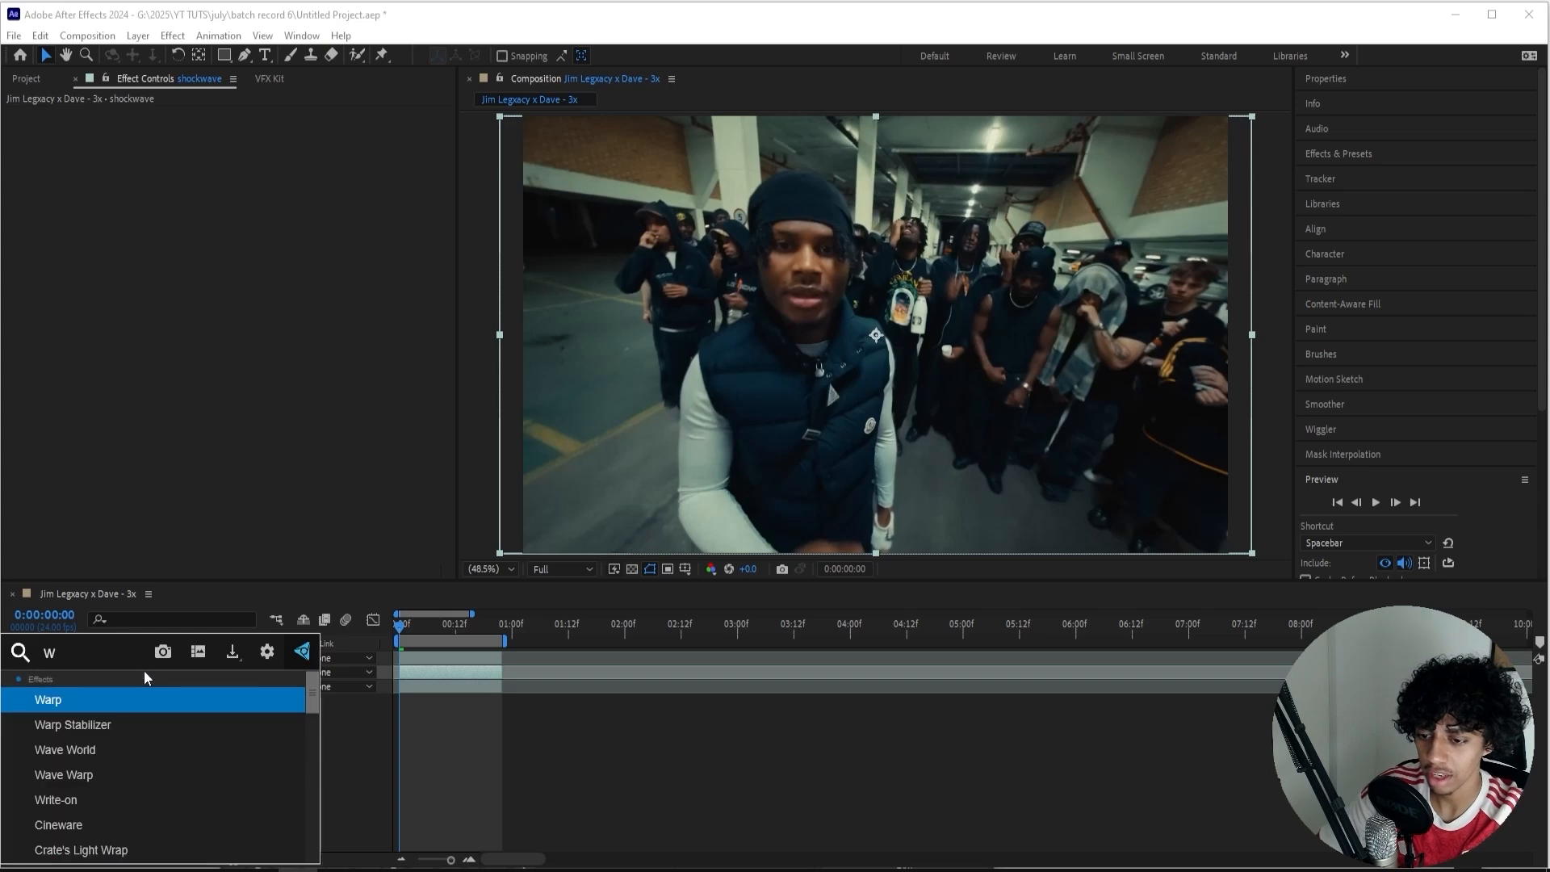
{"action": "type", "text": "wi"}
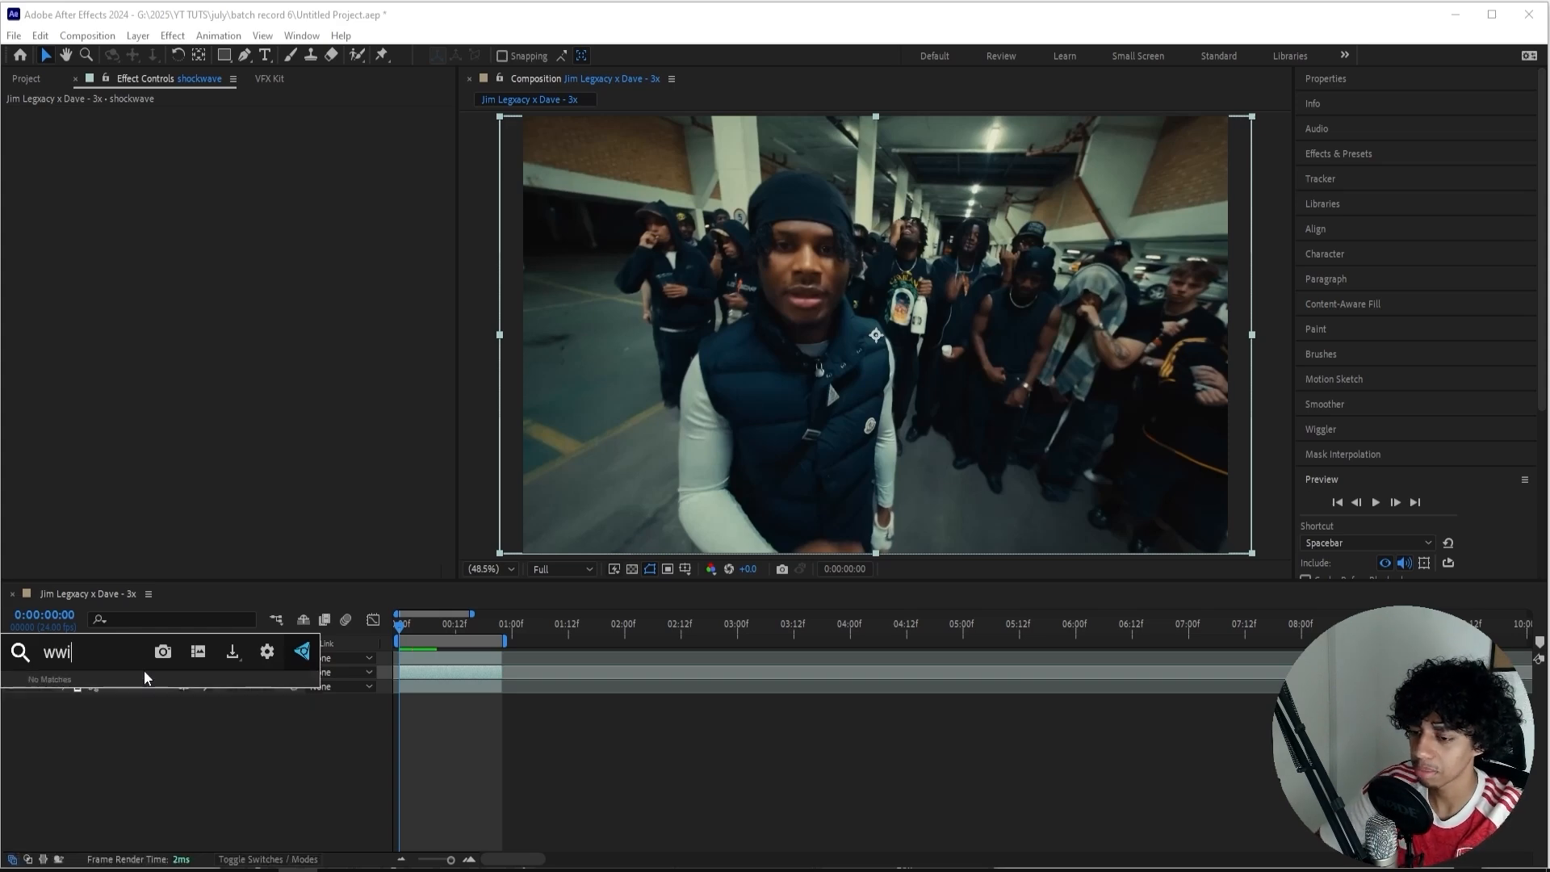
{"action": "key", "text": "BackSpace"}
{"action": "key", "text": "BackSpace"}
{"action": "type", "text": "i"}
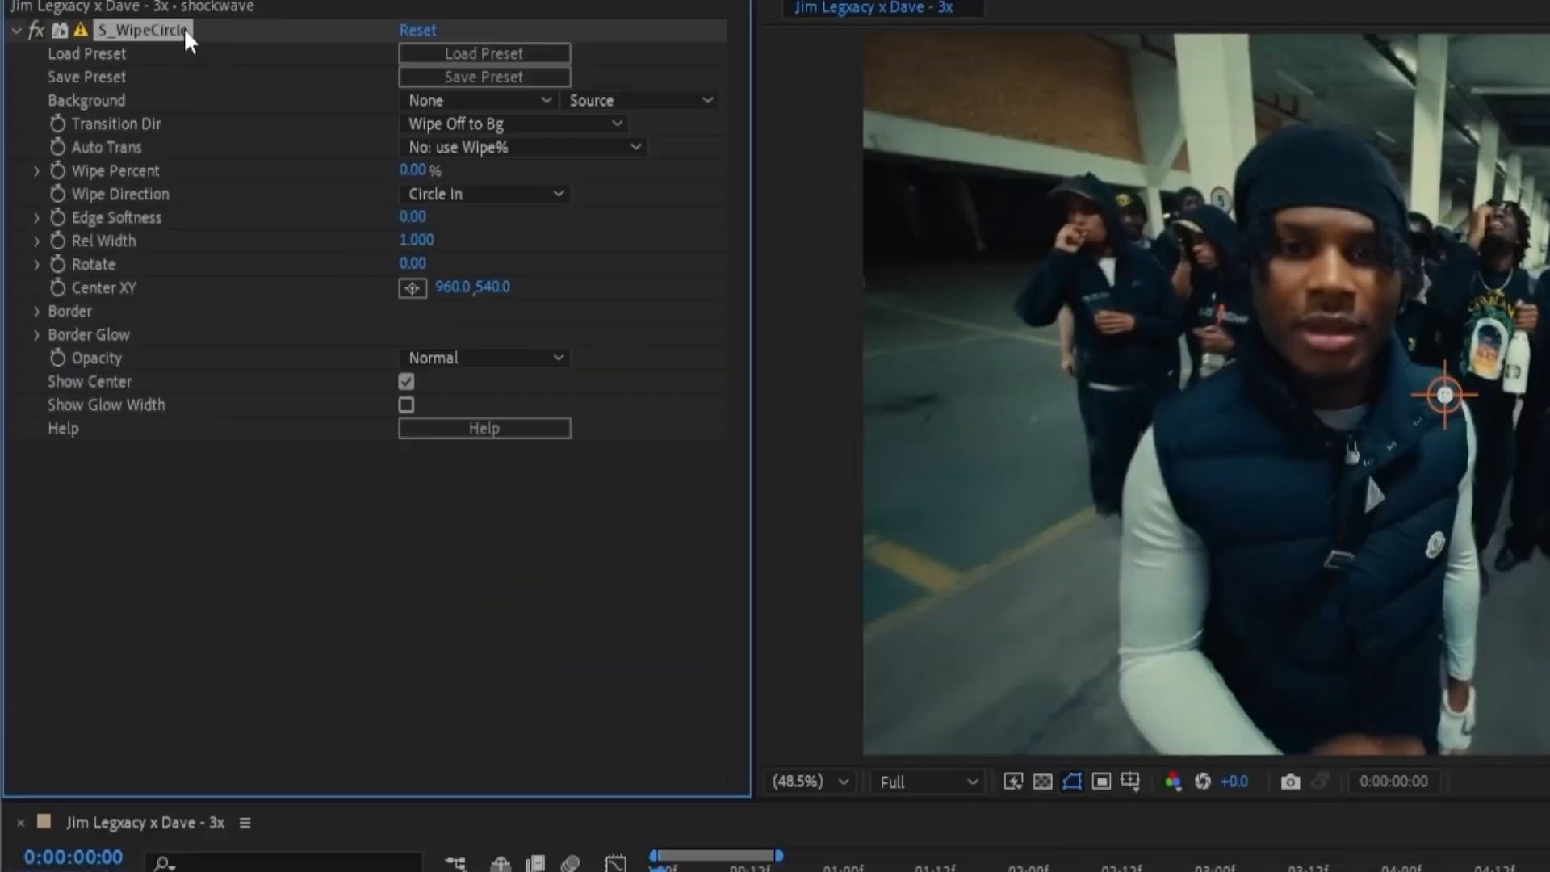
{"action": "key", "text": "ctrl+d"}
{"action": "scroll", "coordinate": [70, 362], "scroll_direction": "up", "scroll_amount": 2}
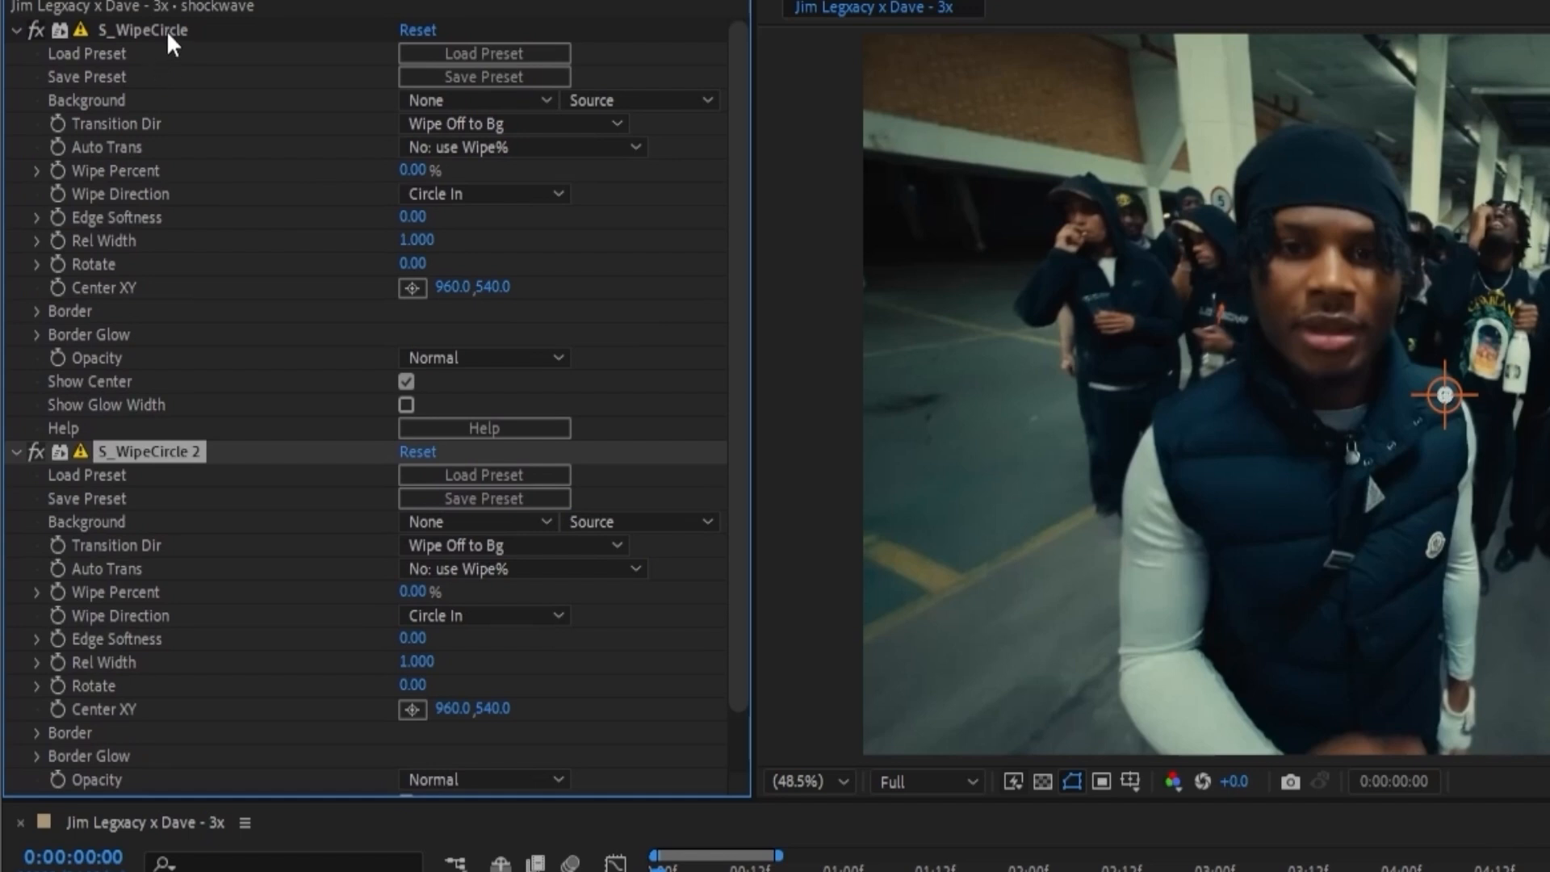
Set the first S_WipeCircle effect's Wipe Percent to 100%.
{"action": "left_click", "coordinate": [167, 30]}
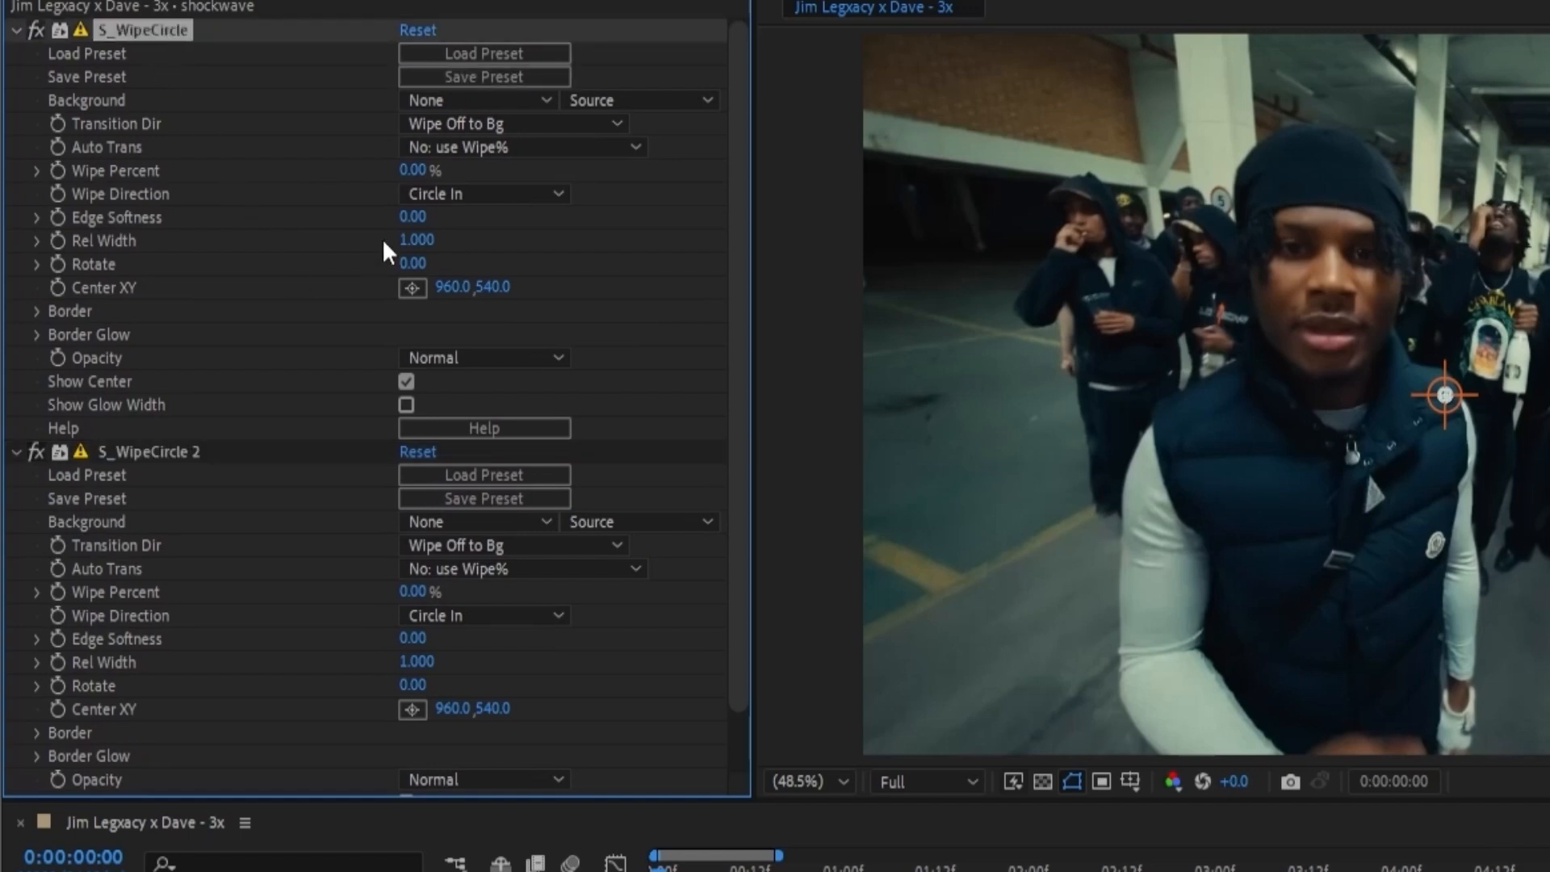
{"action": "left_click", "coordinate": [412, 172]}
{"action": "type", "text": "100"}
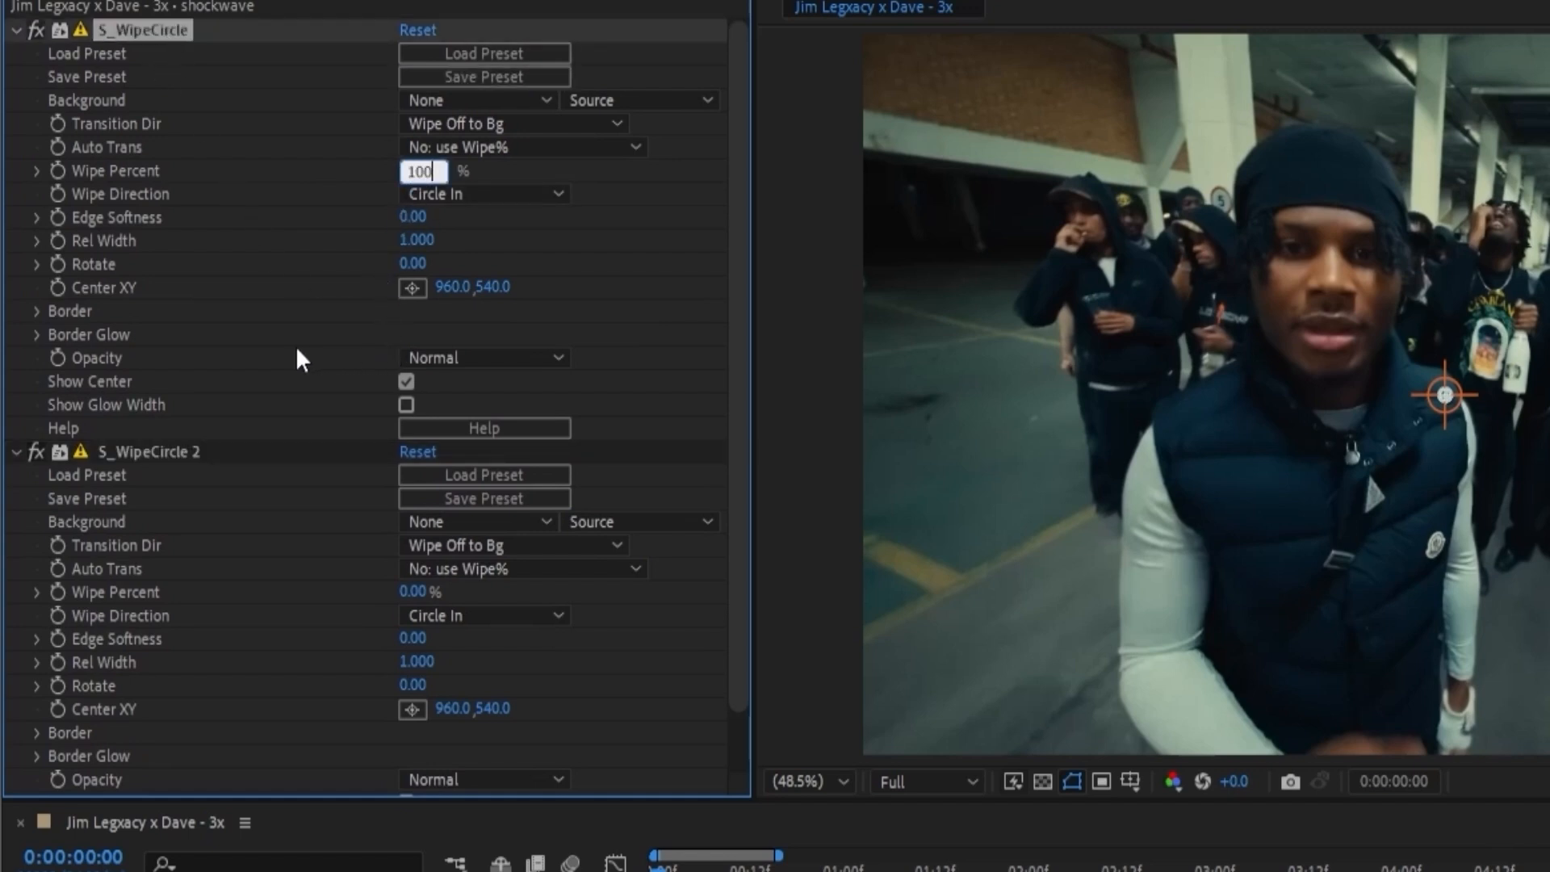
{"action": "left_click", "coordinate": [295, 347]}
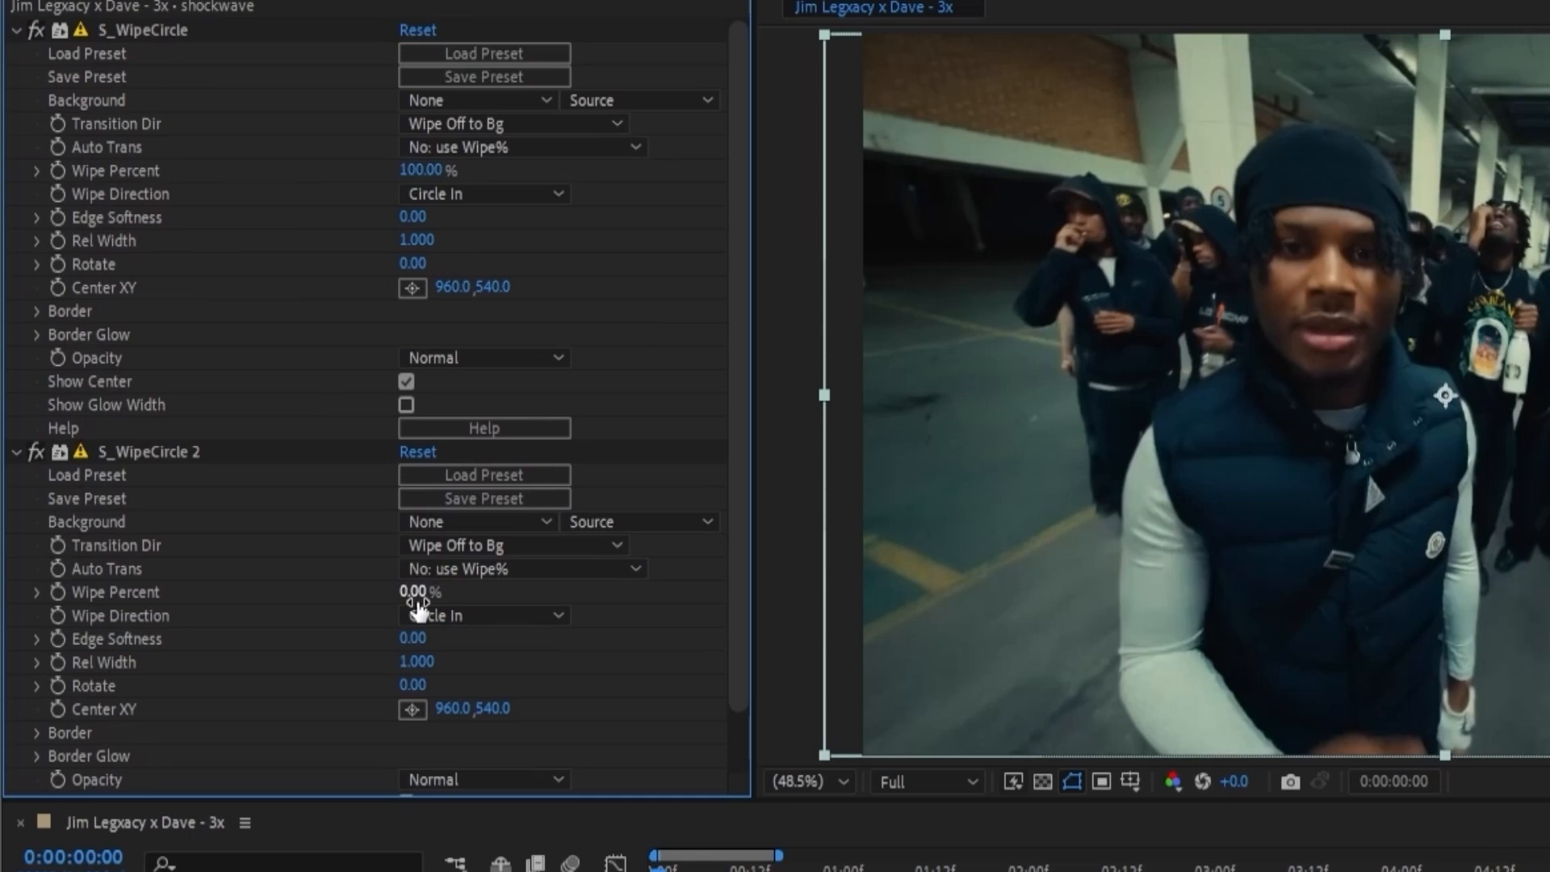
{"action": "left_click", "coordinate": [485, 193]}
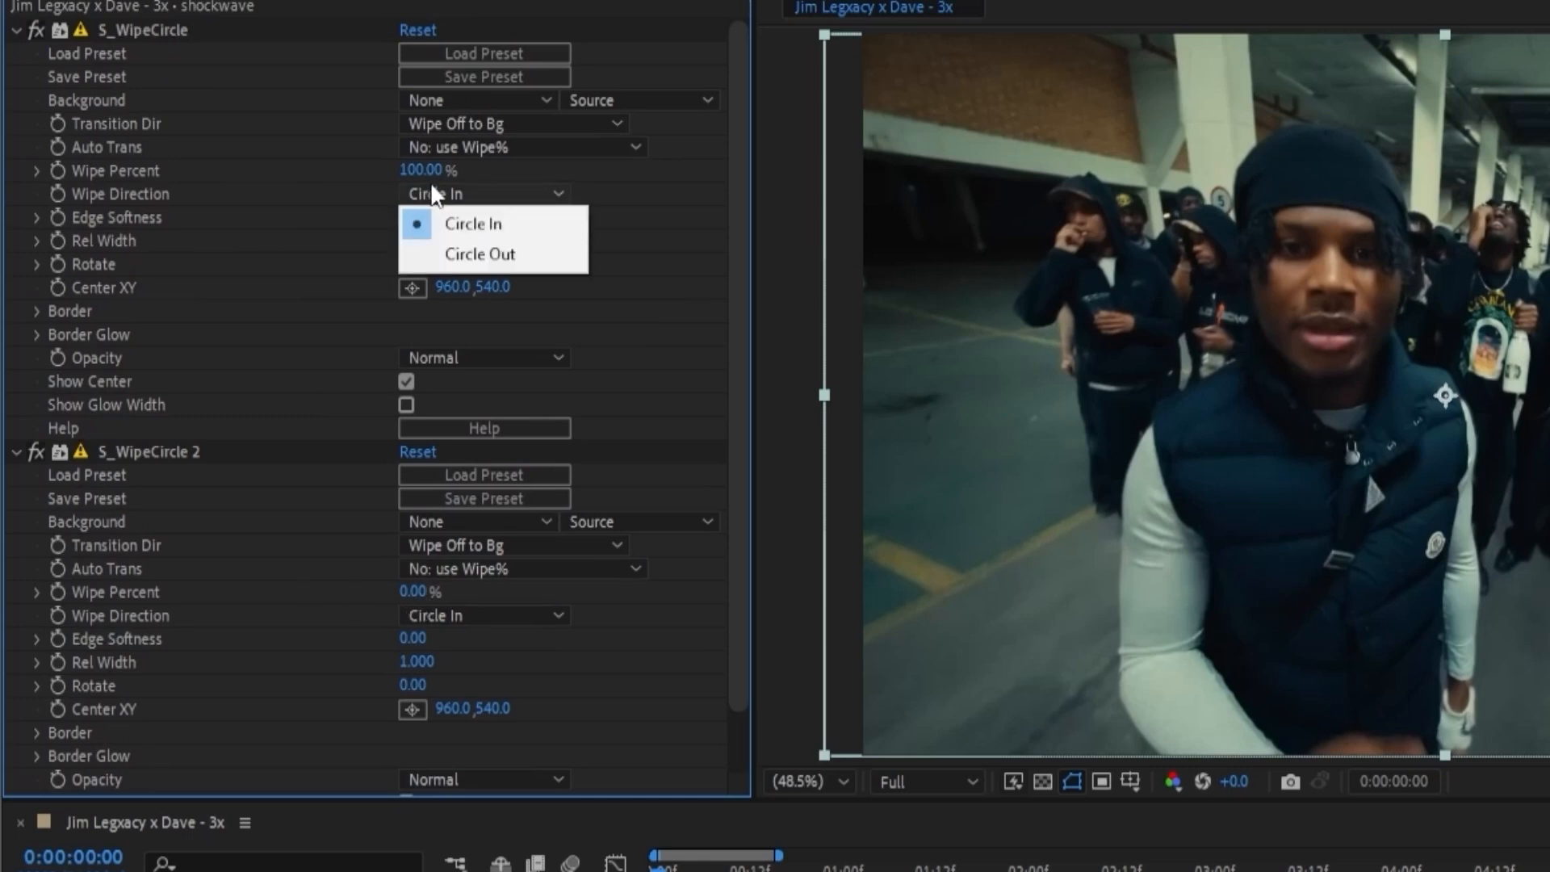
{"action": "left_click", "coordinate": [436, 252]}
{"action": "key", "text": "ctrl+z"}
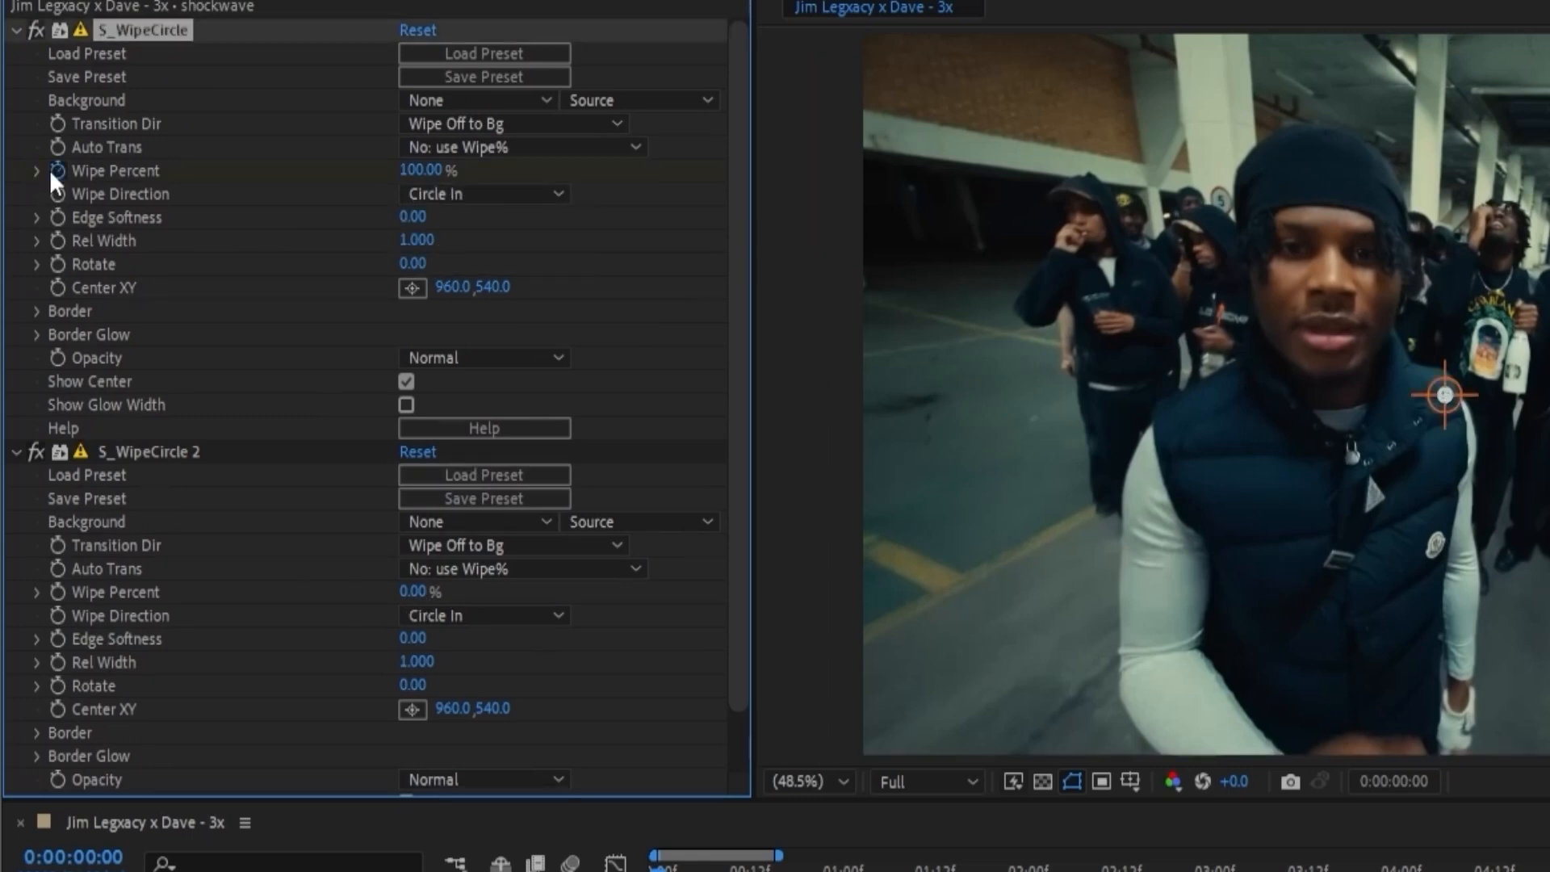
Keyframe Wipe Percent on both S_WipeCircle effects at frame 0 and set the second effect's Wipe Direction to Circle Out.
{"action": "left_click", "coordinate": [56, 590]}
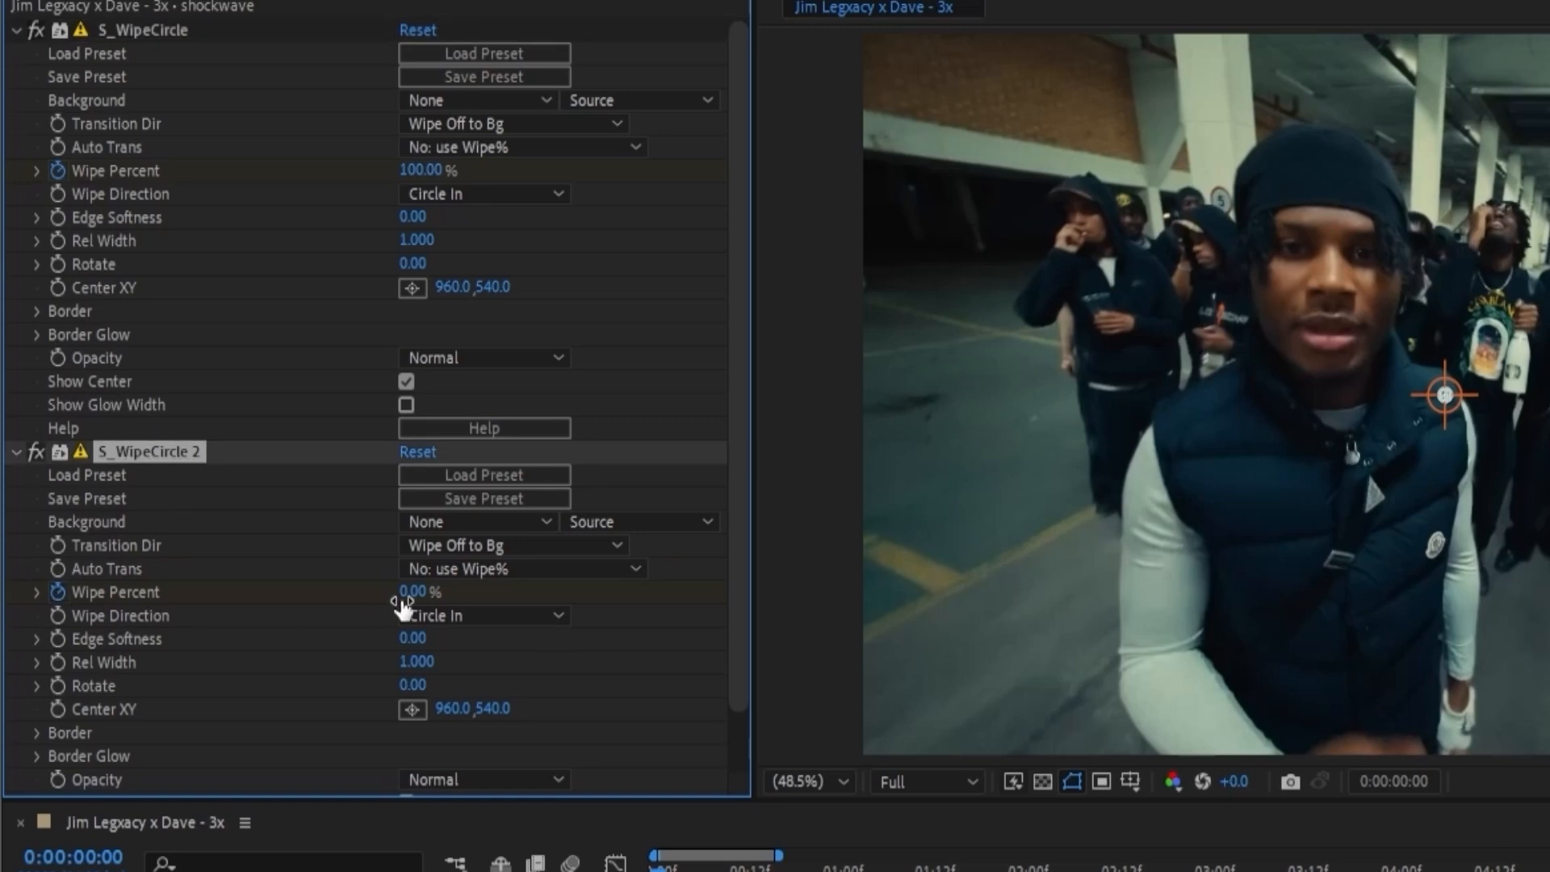
{"action": "left_click", "coordinate": [475, 615]}
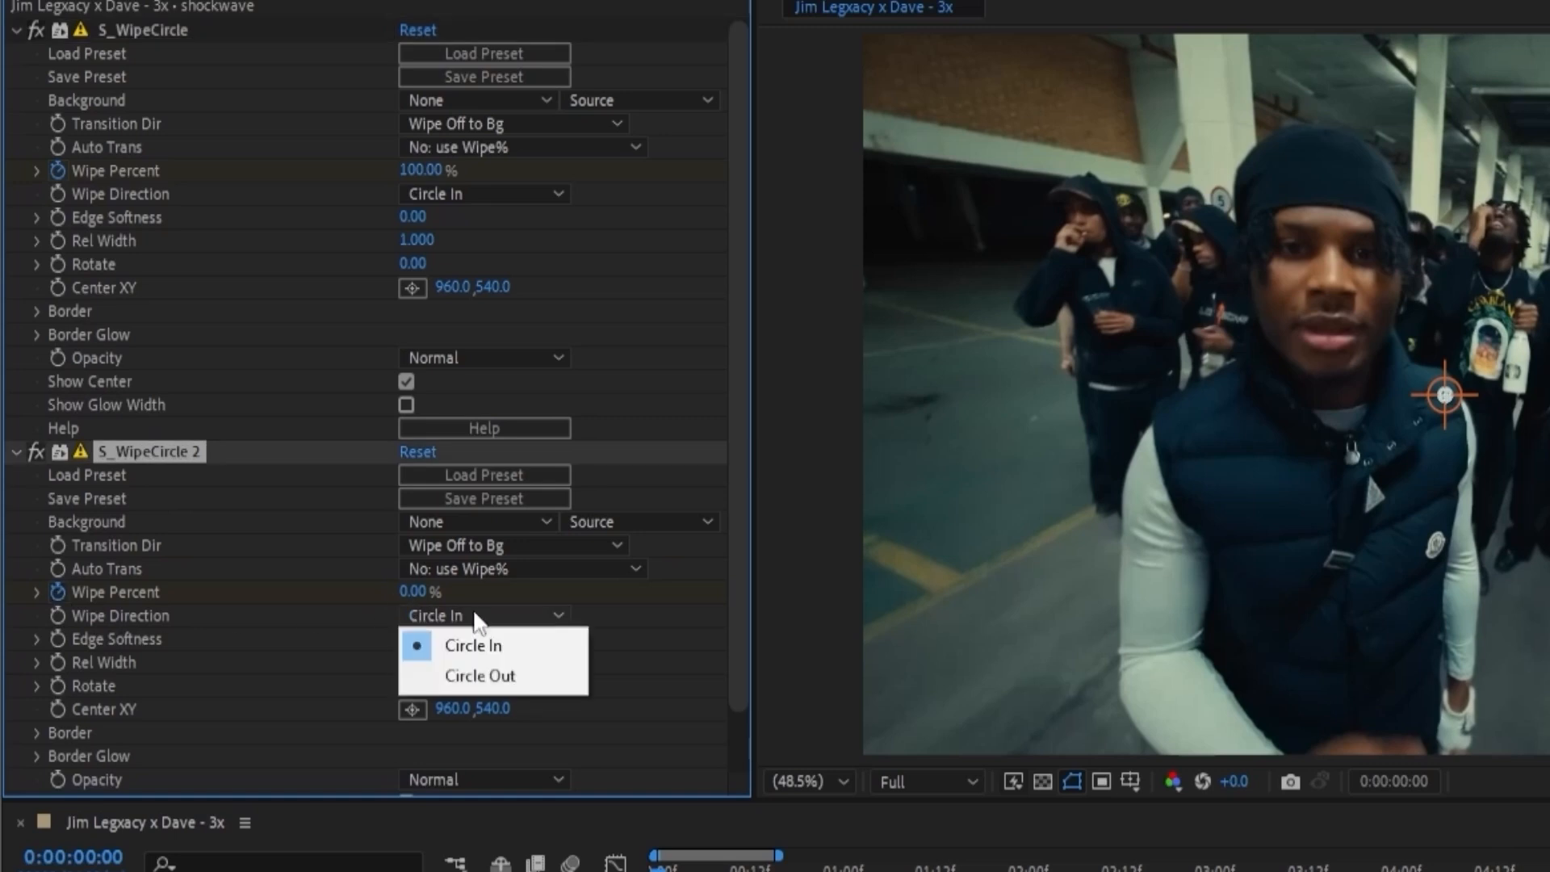
{"action": "left_click", "coordinate": [479, 678]}
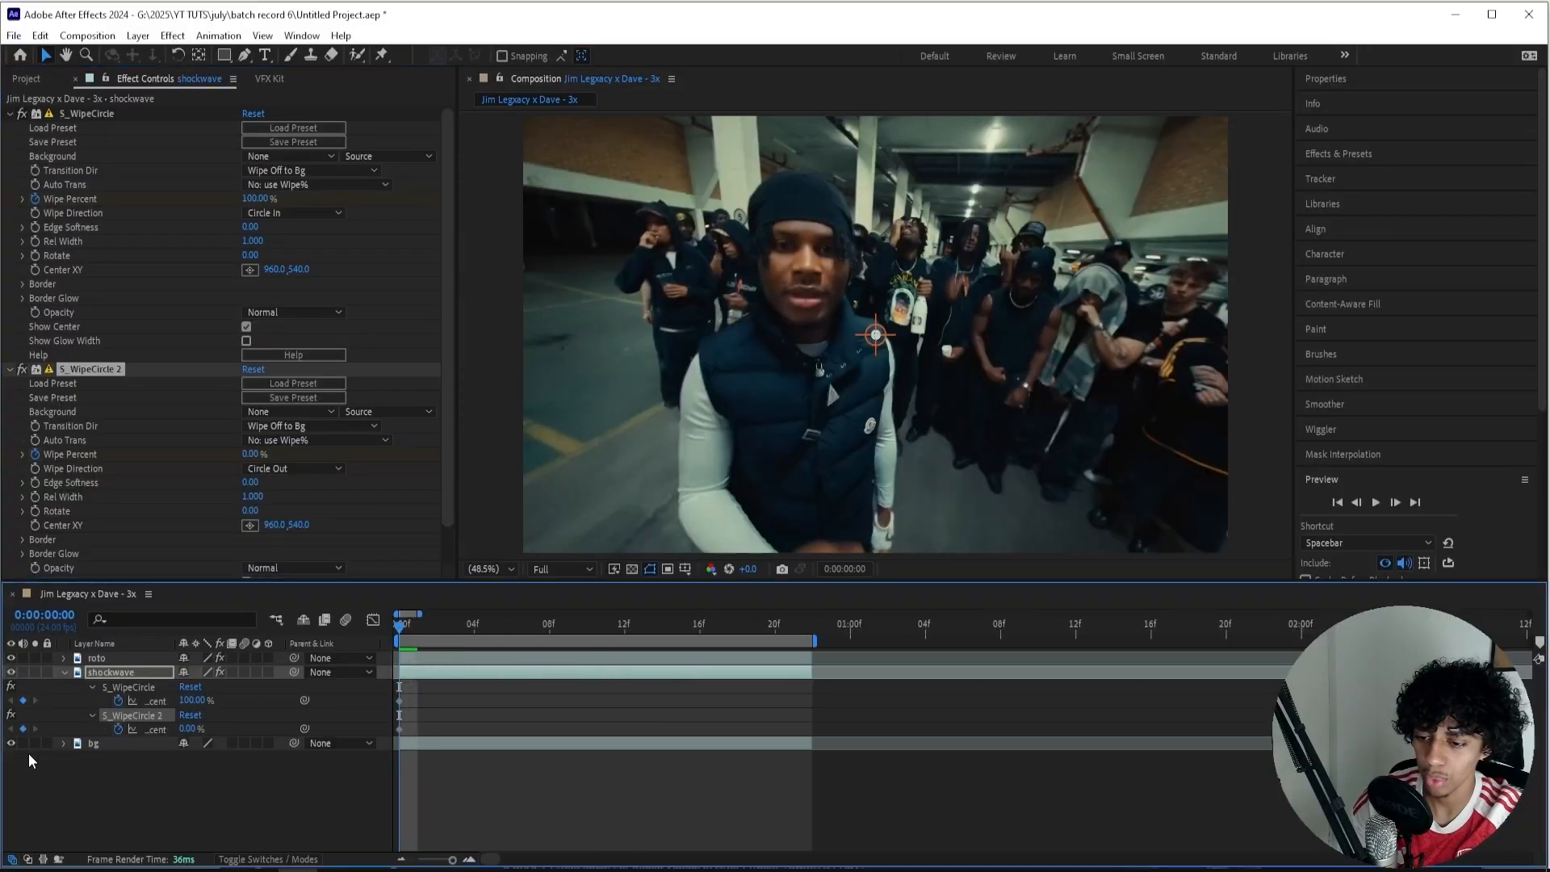
Hide the bg layer and shift the second S_WipeCircle's Wipe Percent keyframe to frame 3.
{"action": "key", "text": "space"}
{"action": "left_click", "coordinate": [11, 742]}
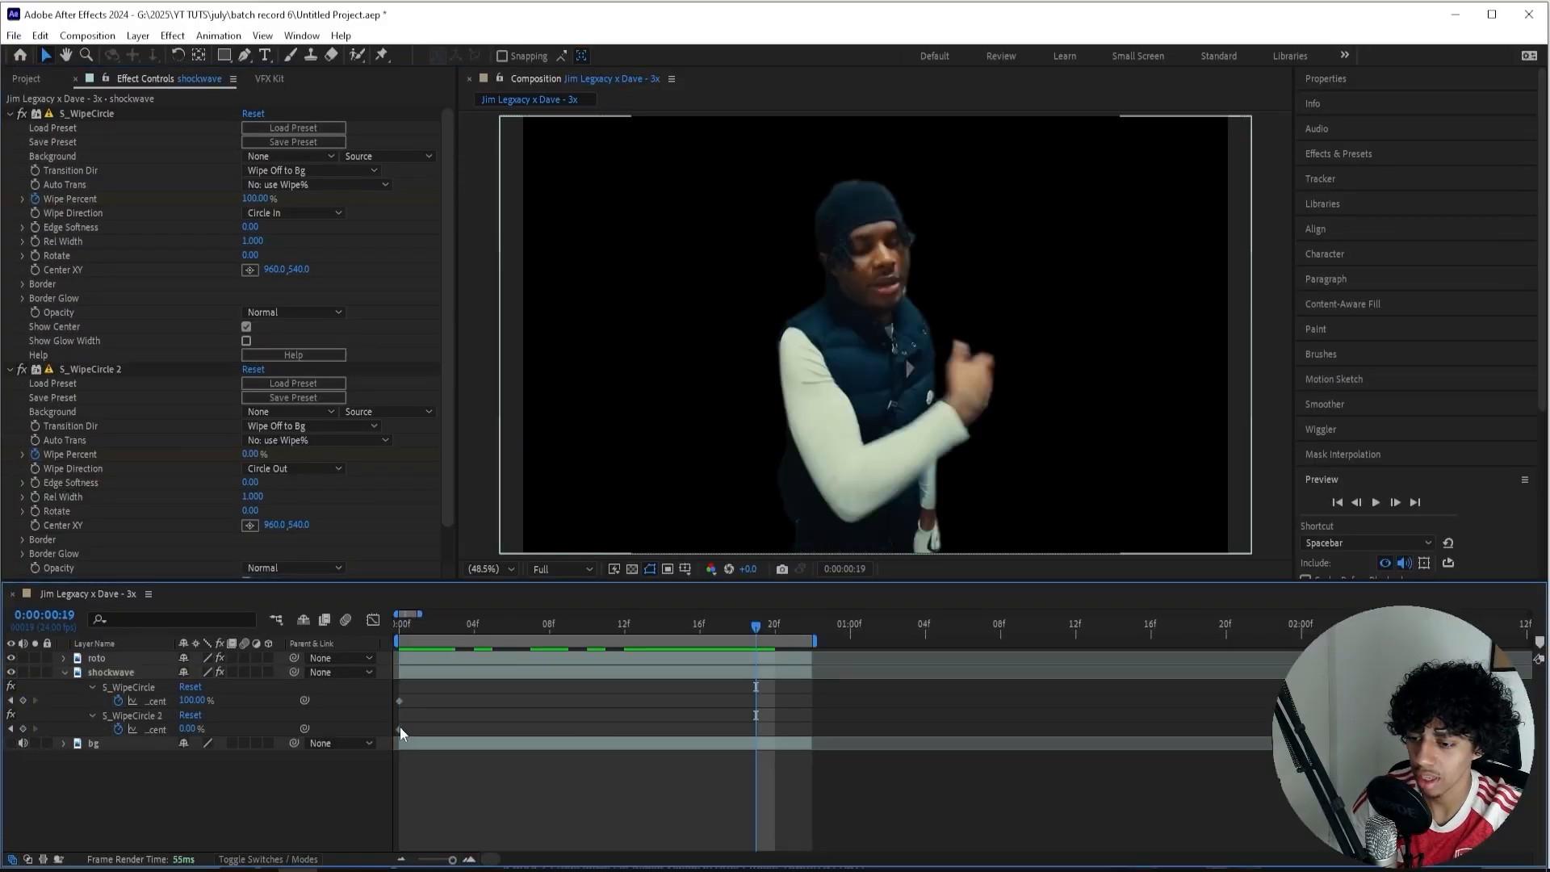
{"action": "left_click_drag", "start_coordinate": [399, 728], "coordinate": [456, 729]}
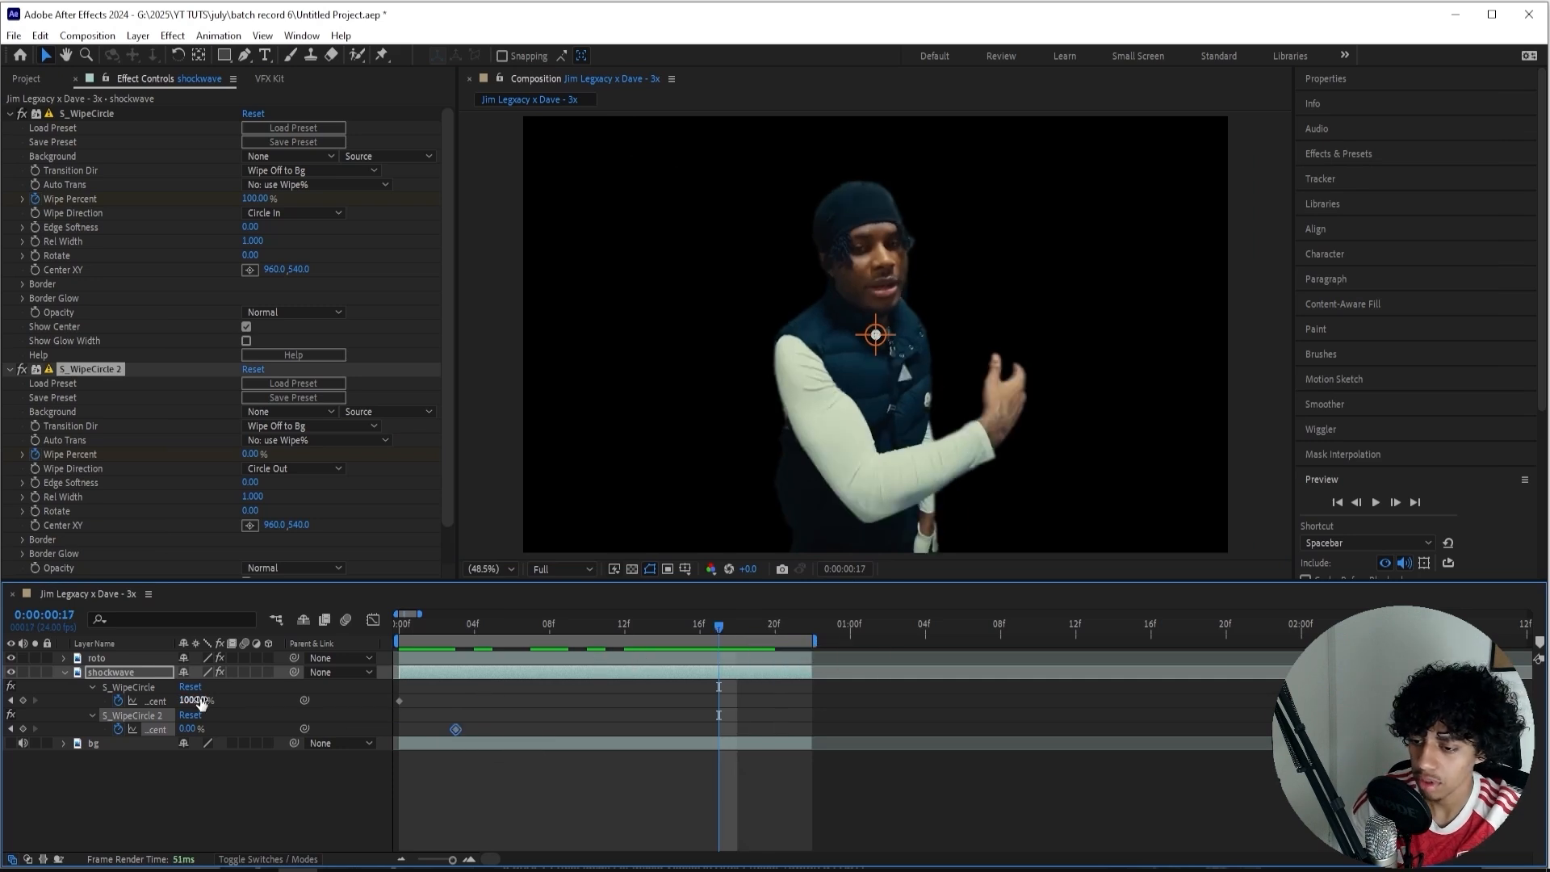
Keyframe Wipe Percent to 0% at frame 17 on the first S_WipeCircle and to 100% at frame 21 on the second.
{"action": "left_click_drag", "start_coordinate": [201, 702], "coordinate": [8, 716]}
{"action": "left_click", "coordinate": [339, 779]}
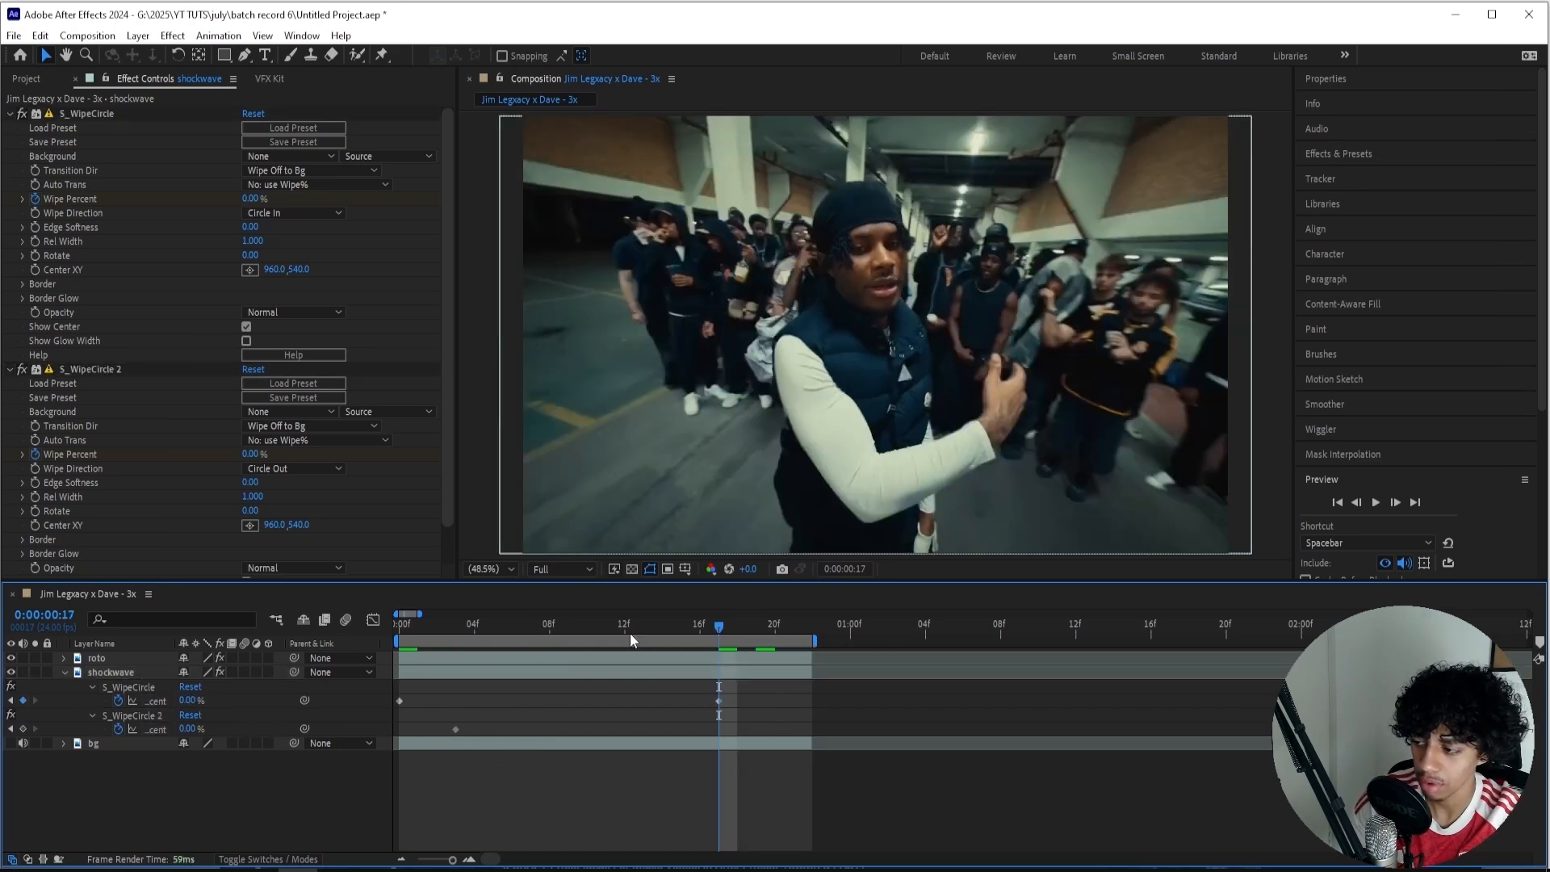
{"action": "left_click", "coordinate": [797, 631]}
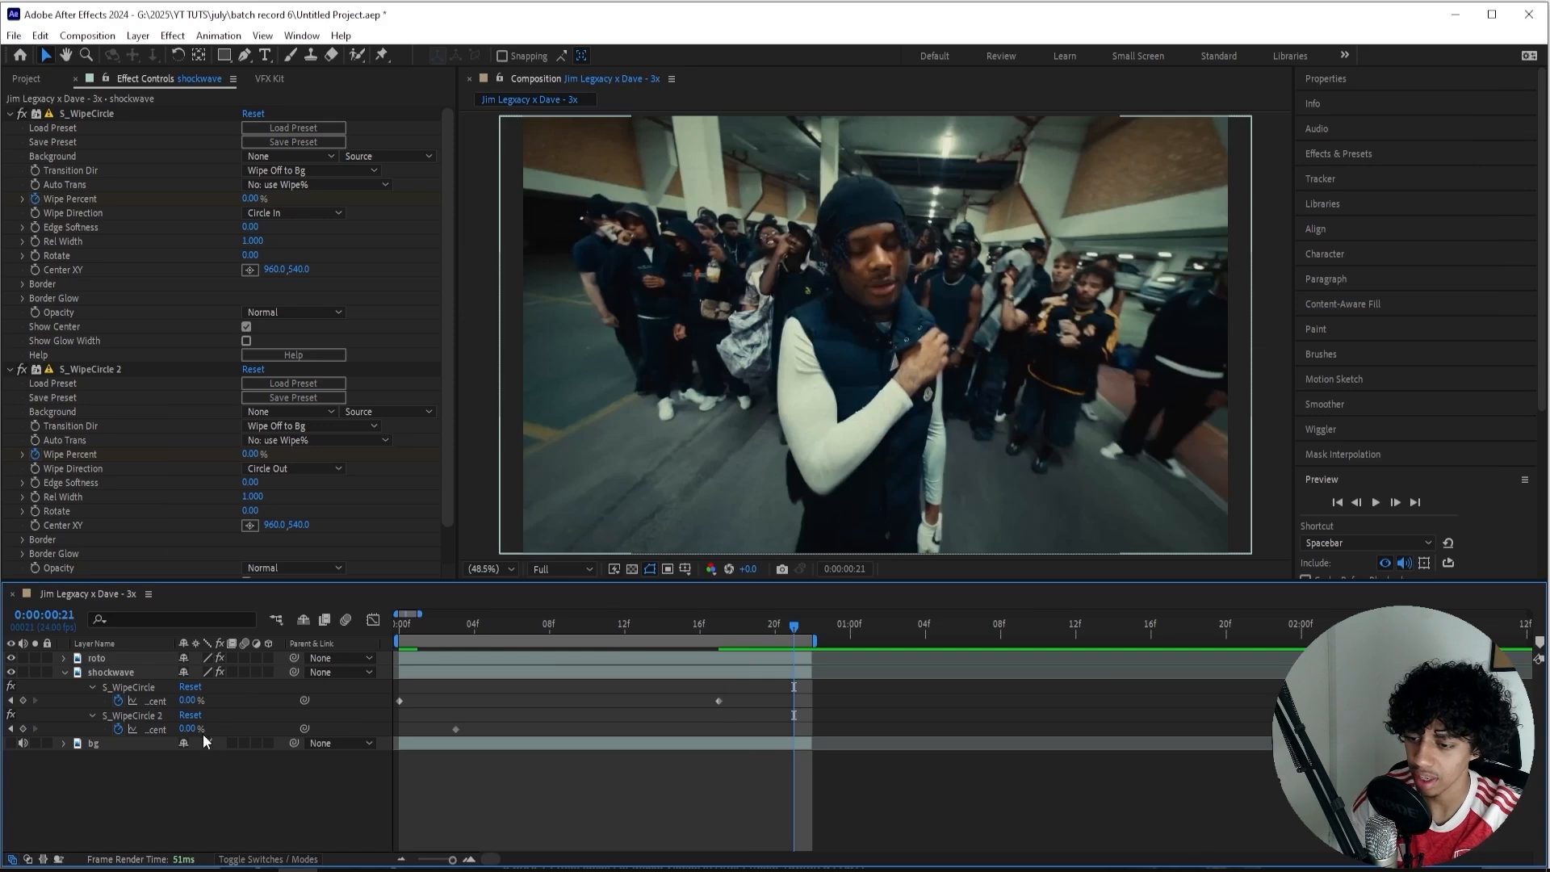
{"action": "left_click_drag", "start_coordinate": [187, 729], "coordinate": [372, 715]}
Preview the ring animation and shift both Wipe Percent keyframes of the second S_WipeCircle one frame earlier, to frames 2 and 20.
{"action": "left_click_drag", "start_coordinate": [792, 628], "coordinate": [759, 630]}
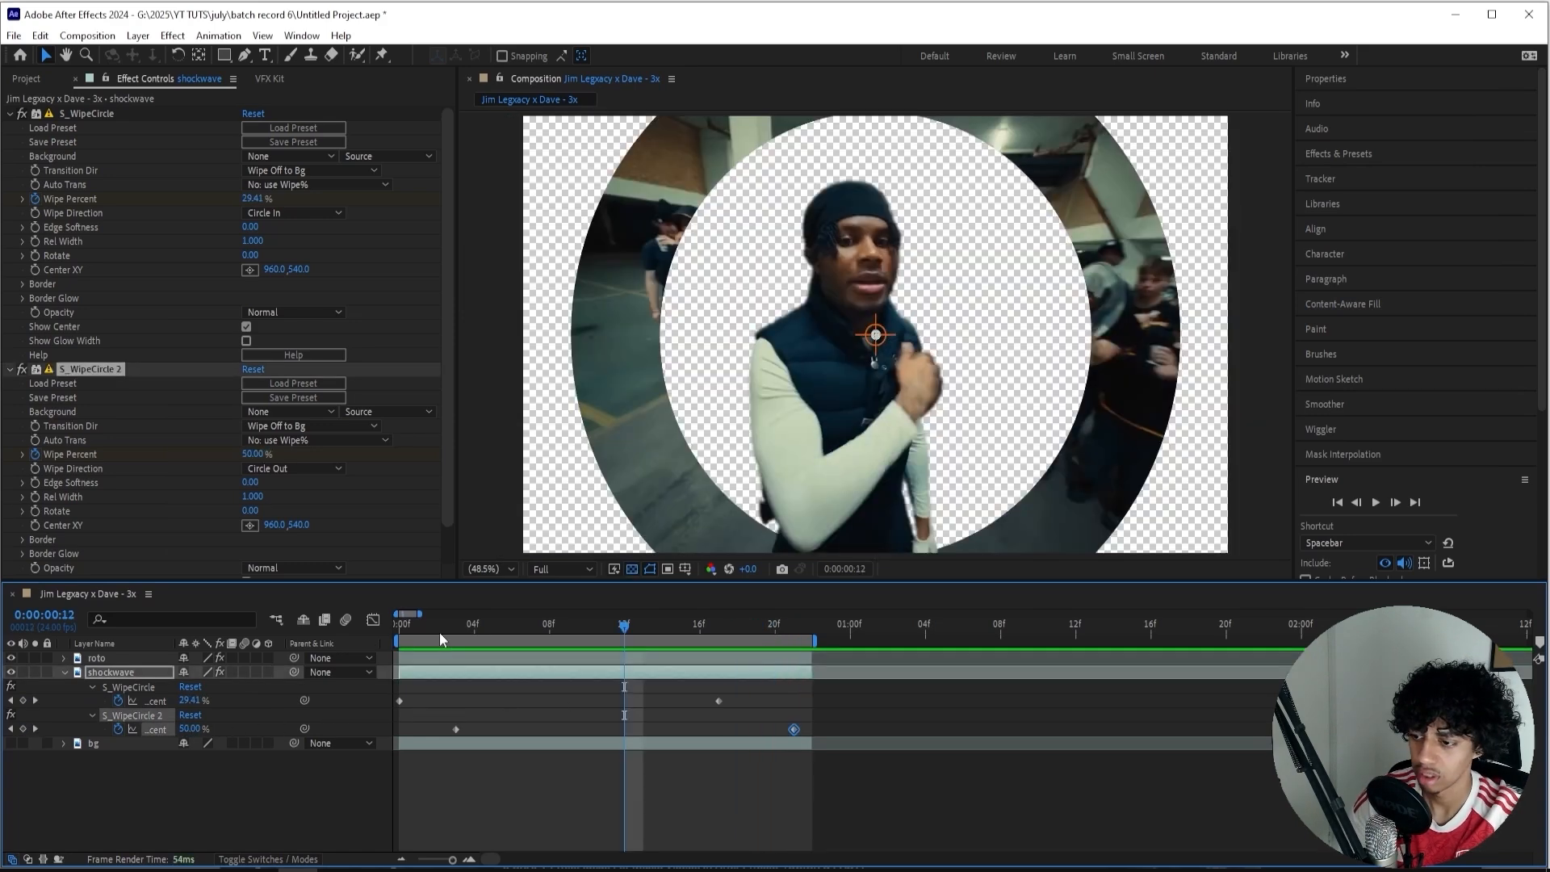
{"action": "key", "text": "Home"}
{"action": "key", "text": "space"}
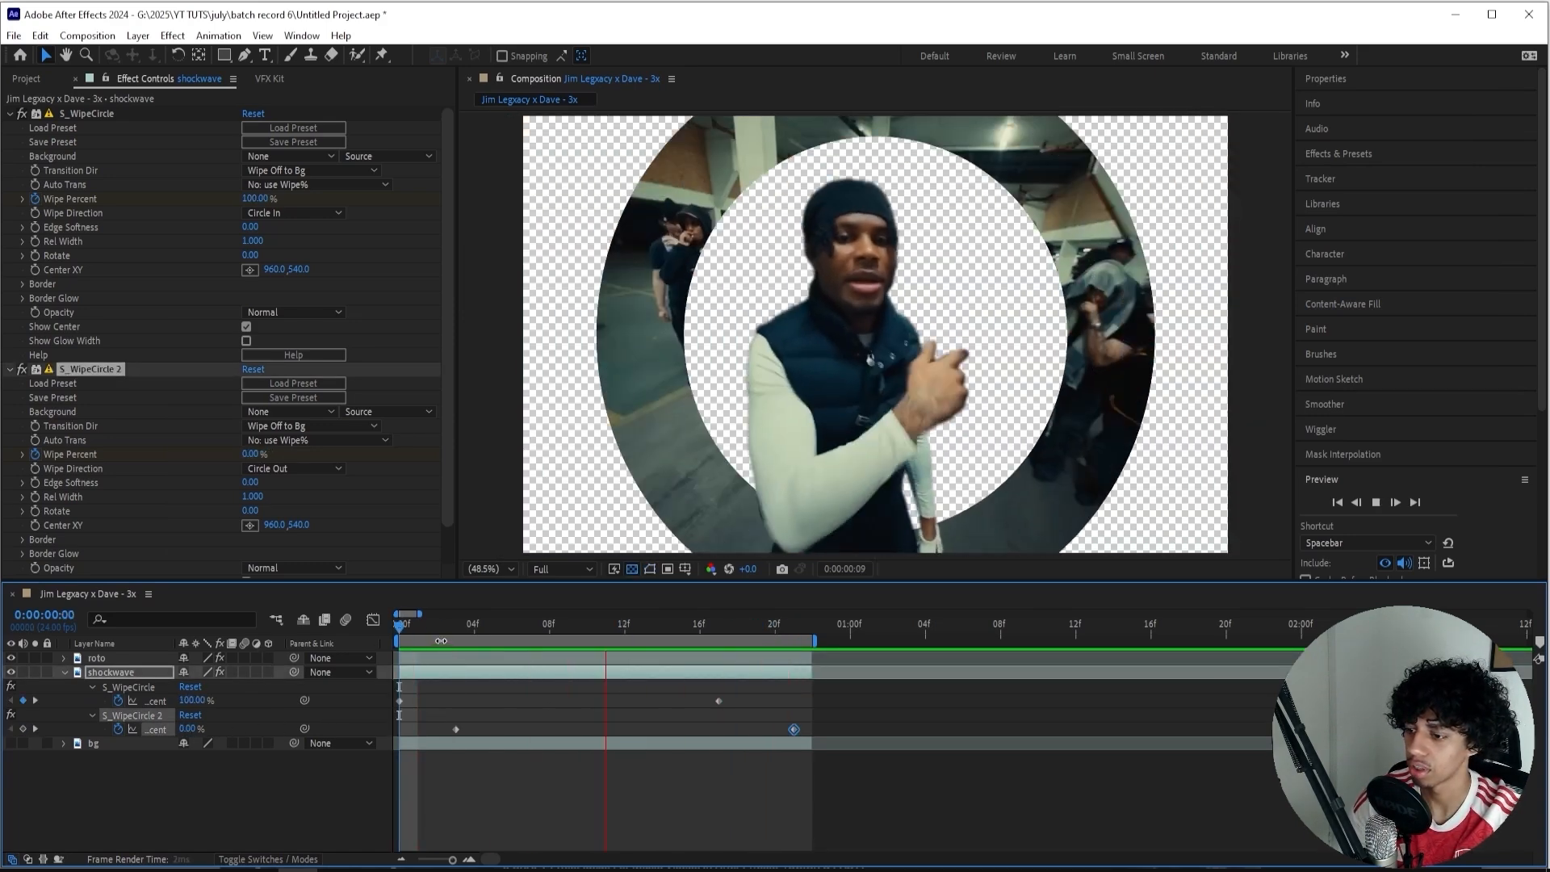
{"action": "key", "text": "space"}
{"action": "left_click", "coordinate": [456, 728], "text": "shift"}
{"action": "left_click_drag", "start_coordinate": [456, 729], "coordinate": [428, 729]}
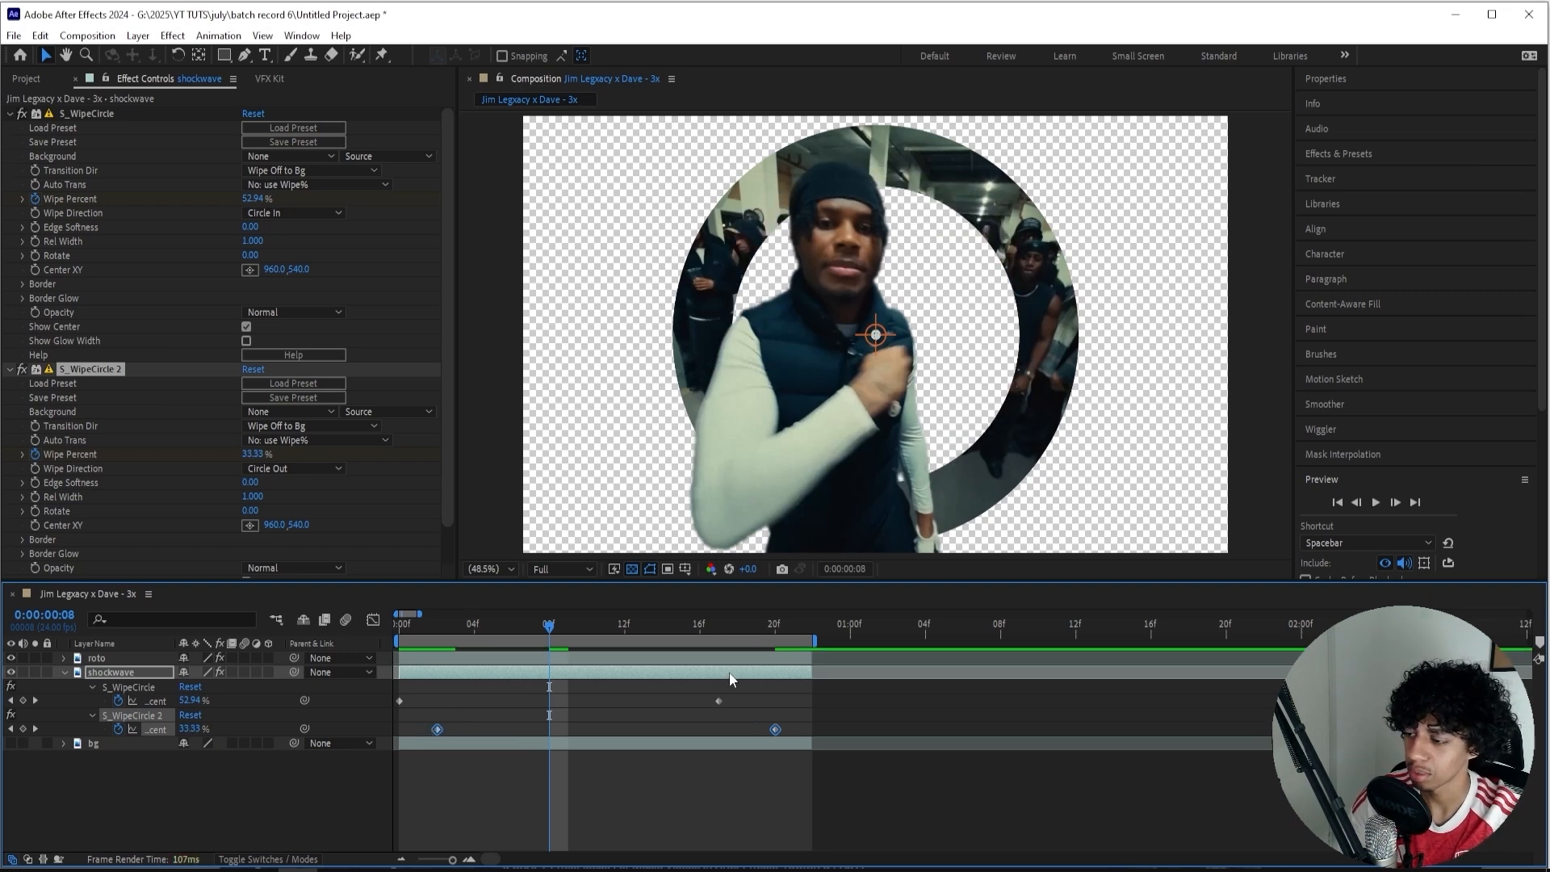
Apply Easy Ease to all Wipe Percent keyframes on the shockwave layer and play back the ring animation.
{"action": "left_click_drag", "start_coordinate": [803, 734], "coordinate": [322, 677]}
{"action": "key", "text": "F9"}
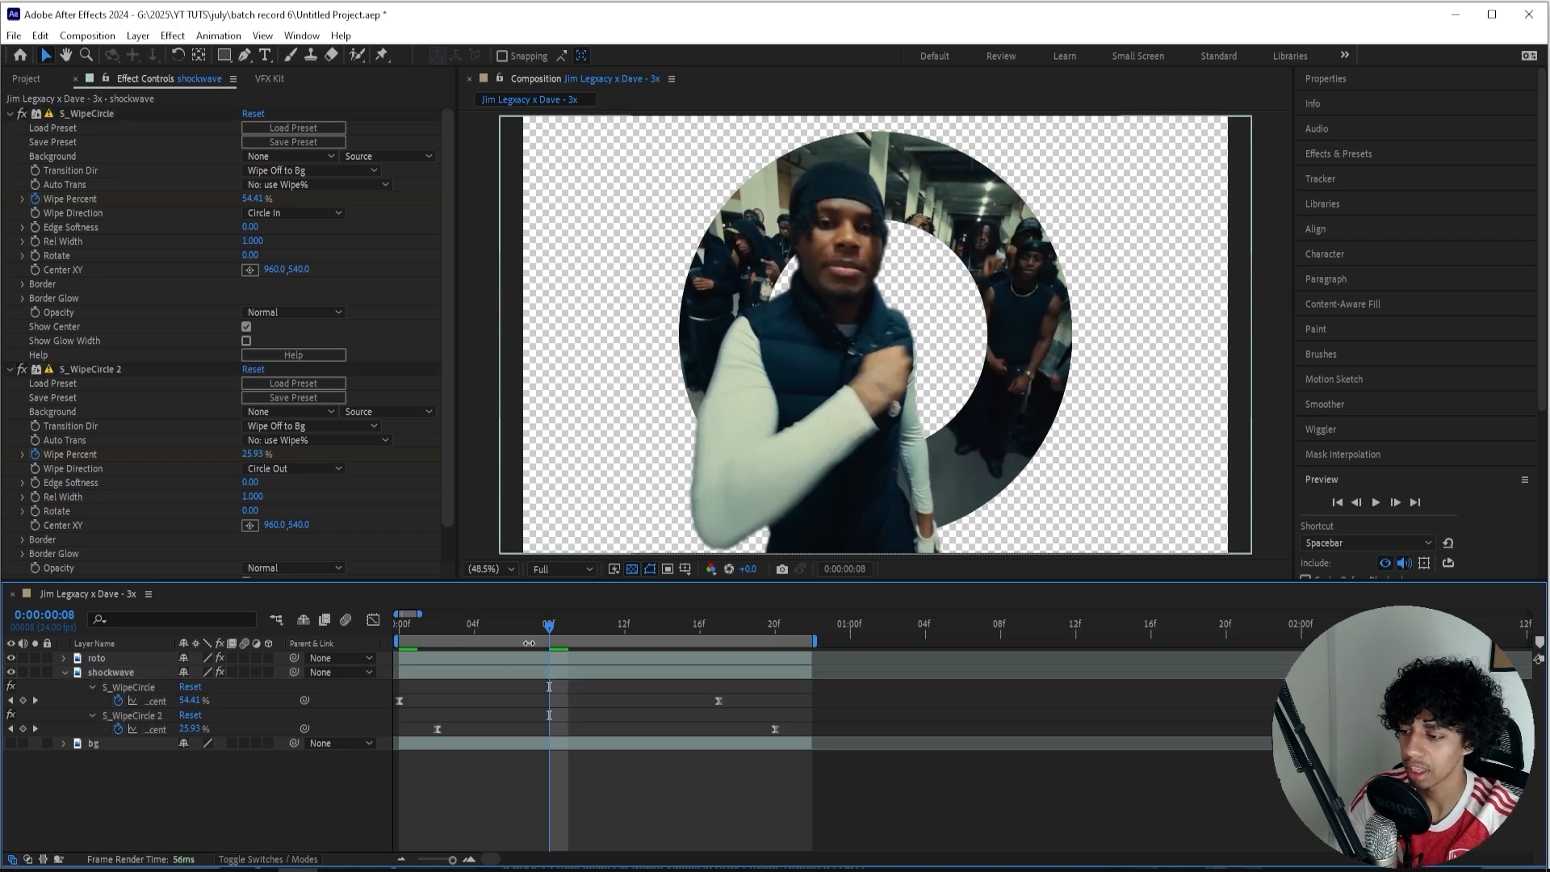
{"action": "key", "text": "space"}
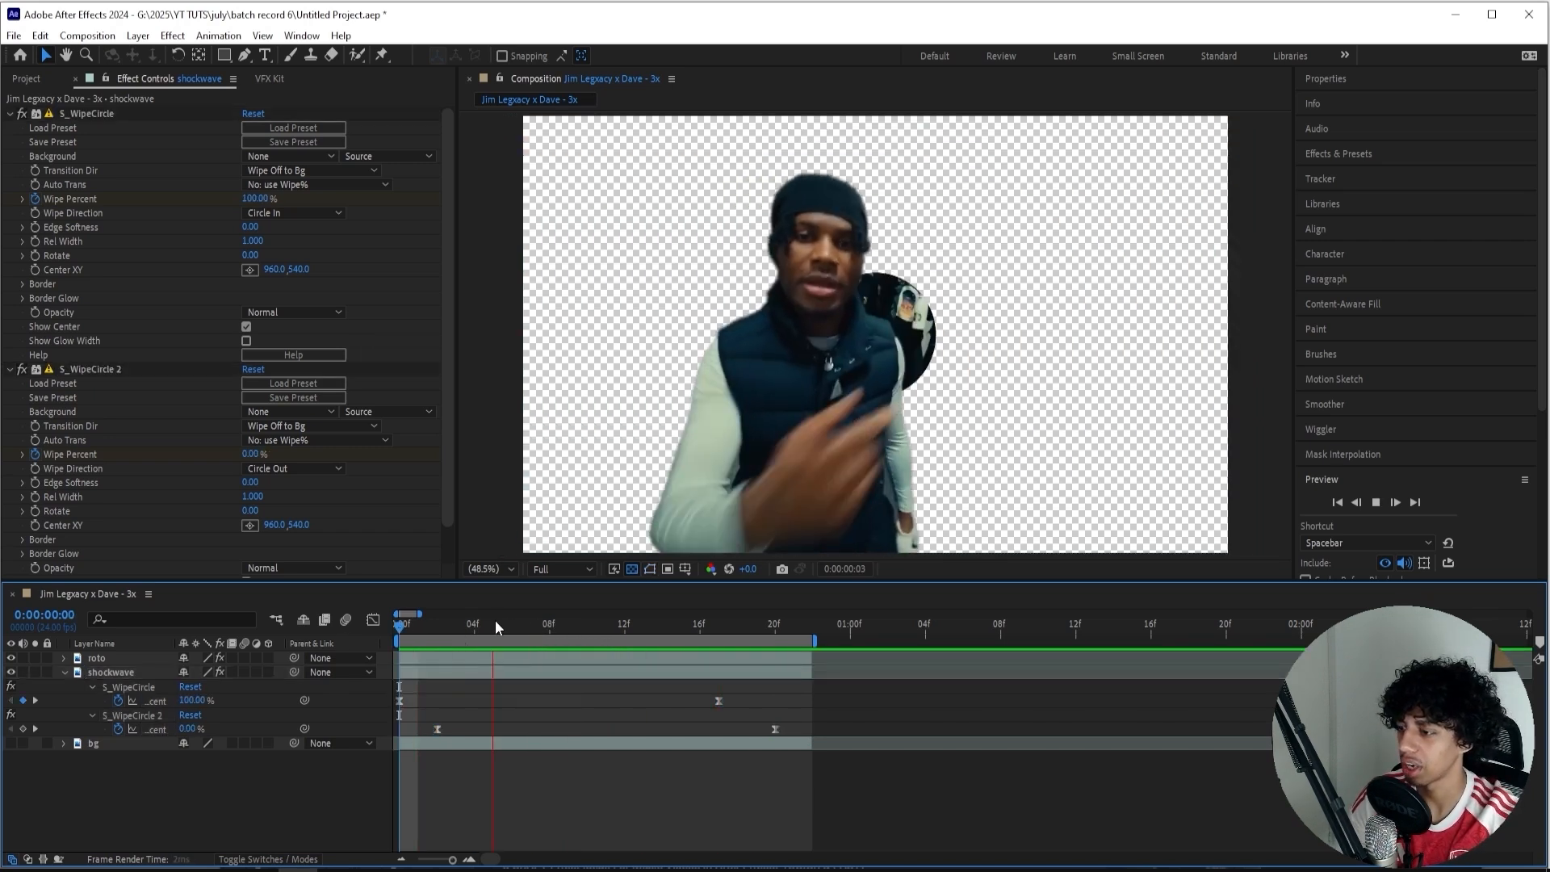
{"action": "key", "text": "space"}
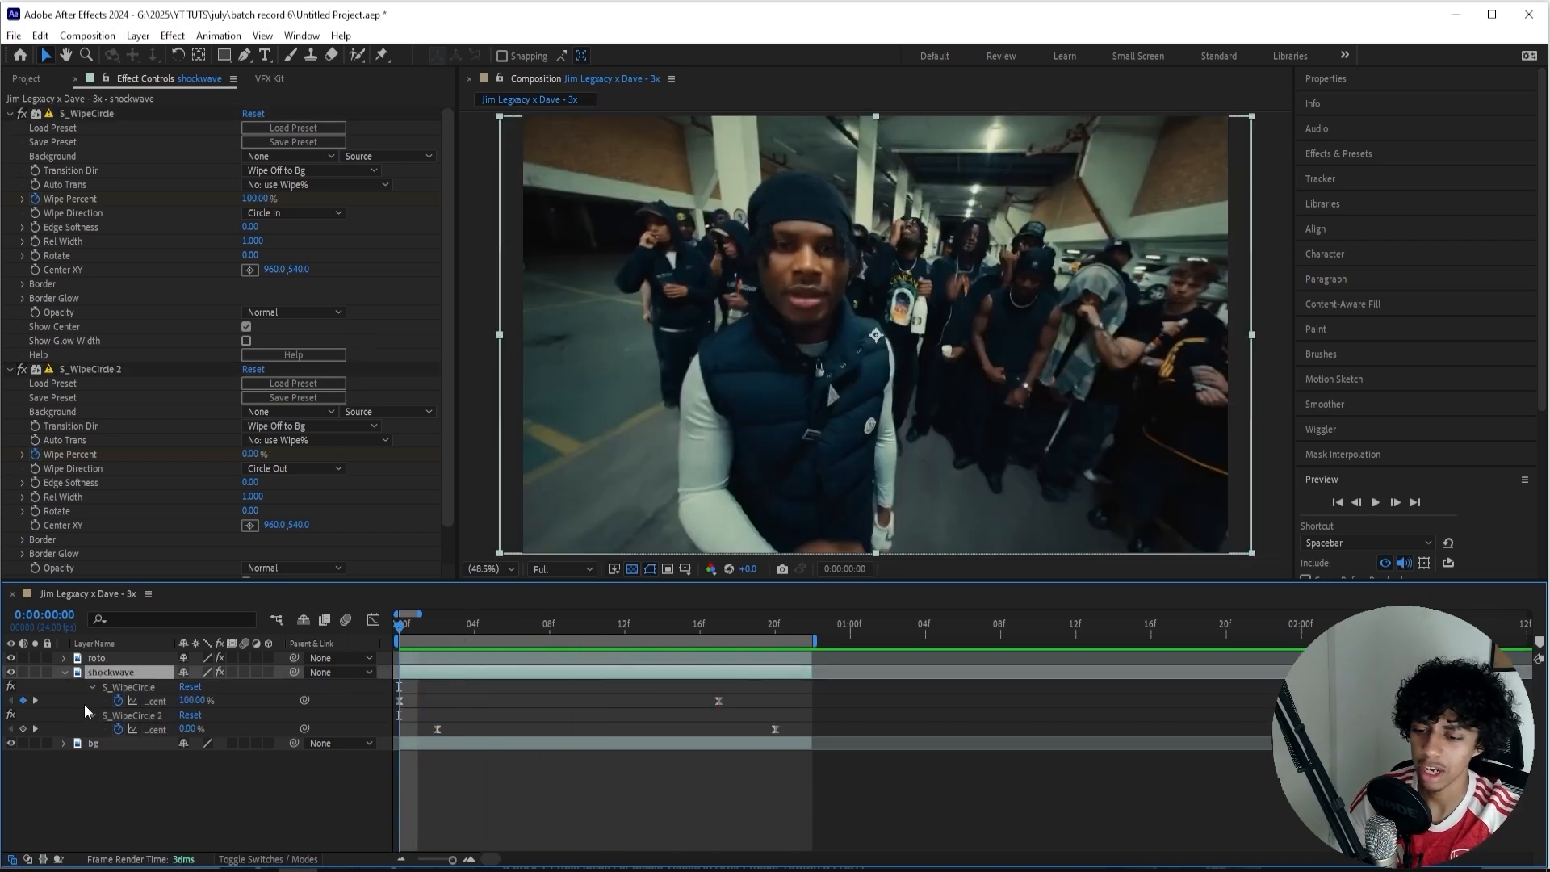
Apply the Refine Soft Matte effect to the shockwave layer and hide the bg layer.
{"action": "left_click", "coordinate": [127, 658]}
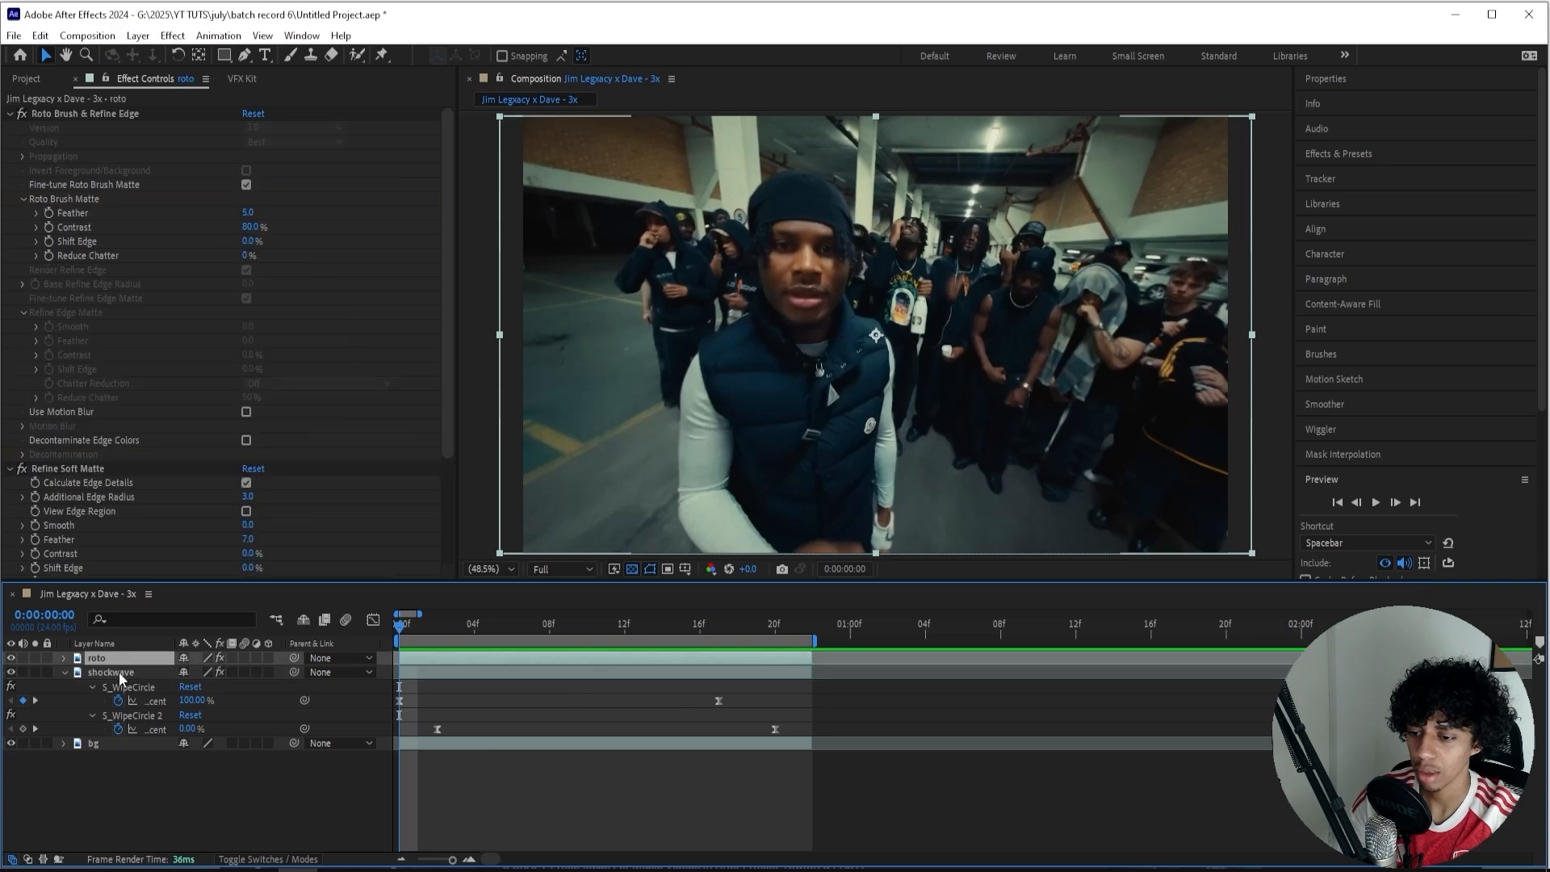
{"action": "left_click", "coordinate": [120, 672]}
{"action": "scroll", "coordinate": [121, 472], "scroll_direction": "down", "scroll_amount": 1}
{"action": "key", "text": "ctrl+space"}
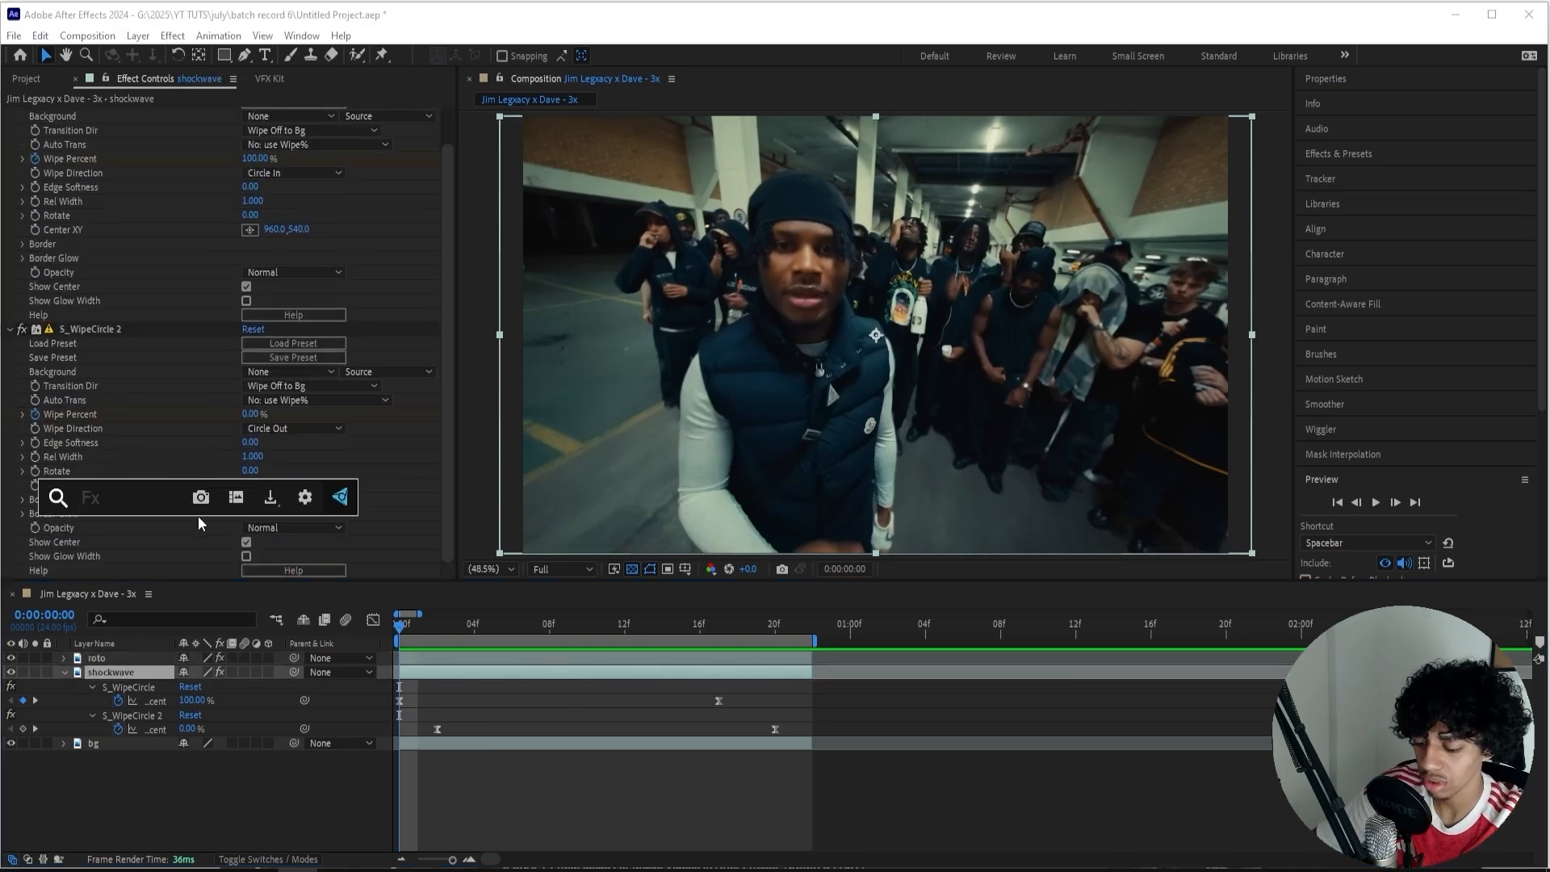
{"action": "type", "text": "refine"}
{"action": "key", "text": "Down"}
{"action": "key", "text": "Return"}
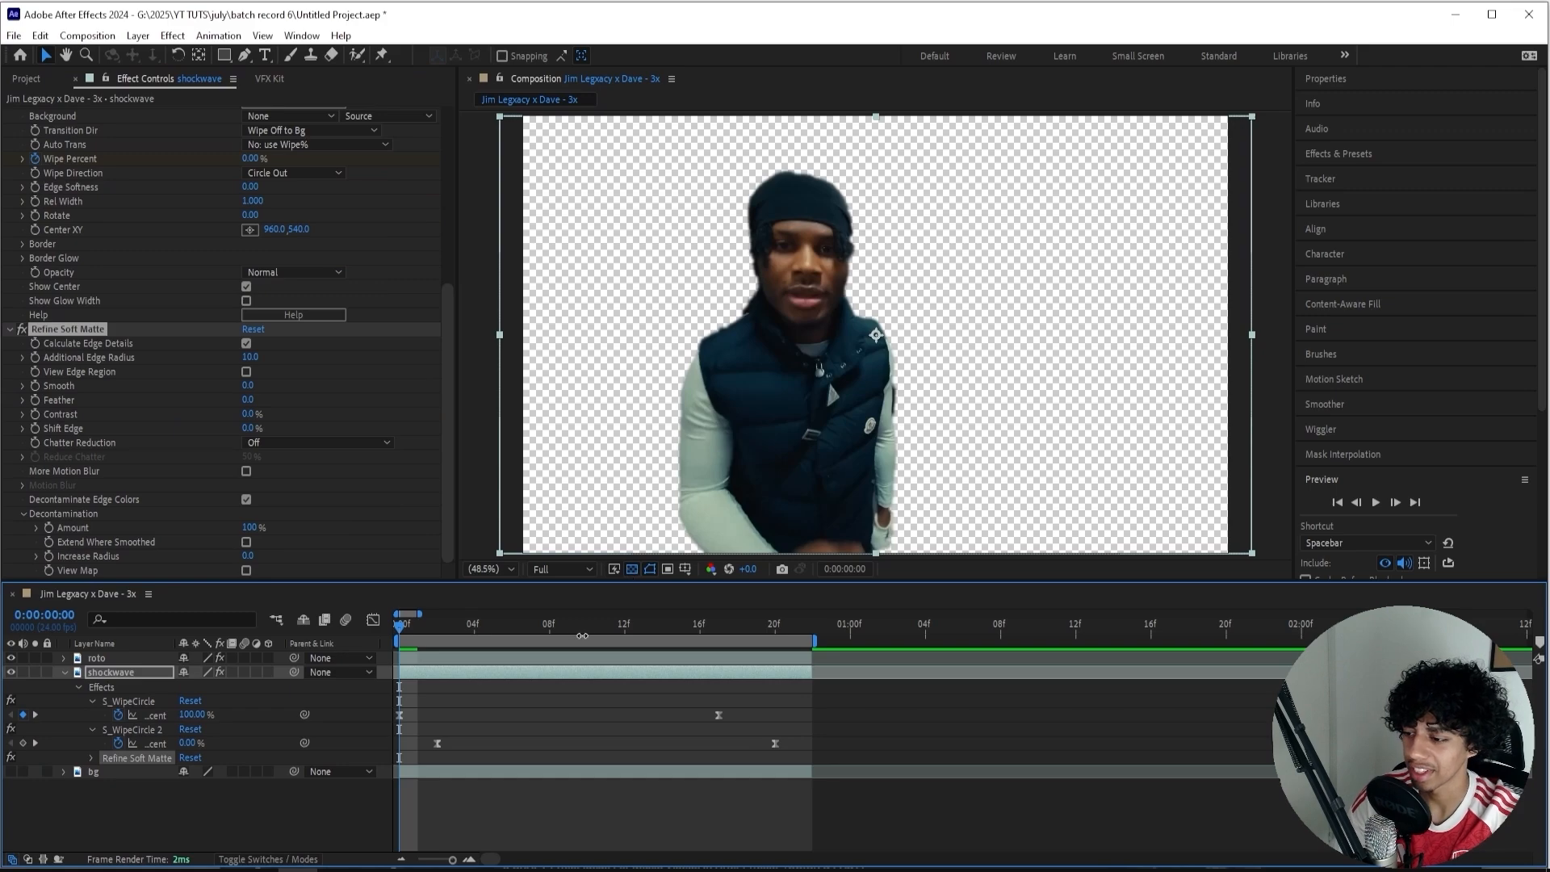
At frame 10, set Refine Soft Matte's Additional Edge Radius to 3.7 and its Feather to 106.3.
{"action": "mouse_move", "coordinate": [581, 635]}
{"action": "left_mouse_down"}
{"action": "mouse_move", "coordinate": [626, 635]}
{"action": "mouse_move", "coordinate": [586, 635]}
{"action": "left_mouse_up"}
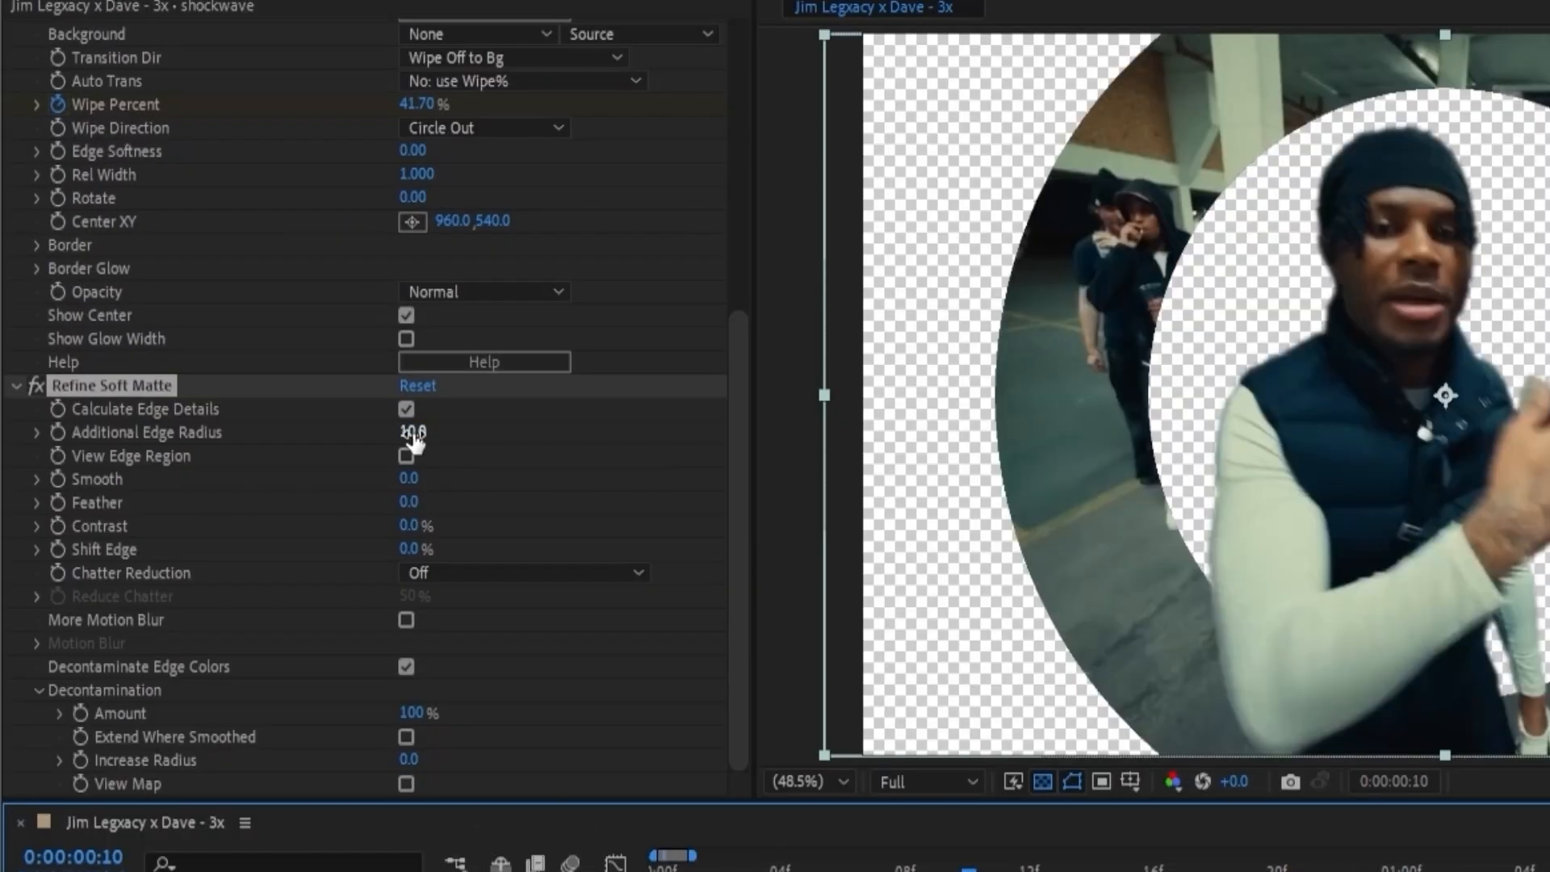
{"action": "left_click_drag", "start_coordinate": [413, 436], "coordinate": [355, 434]}
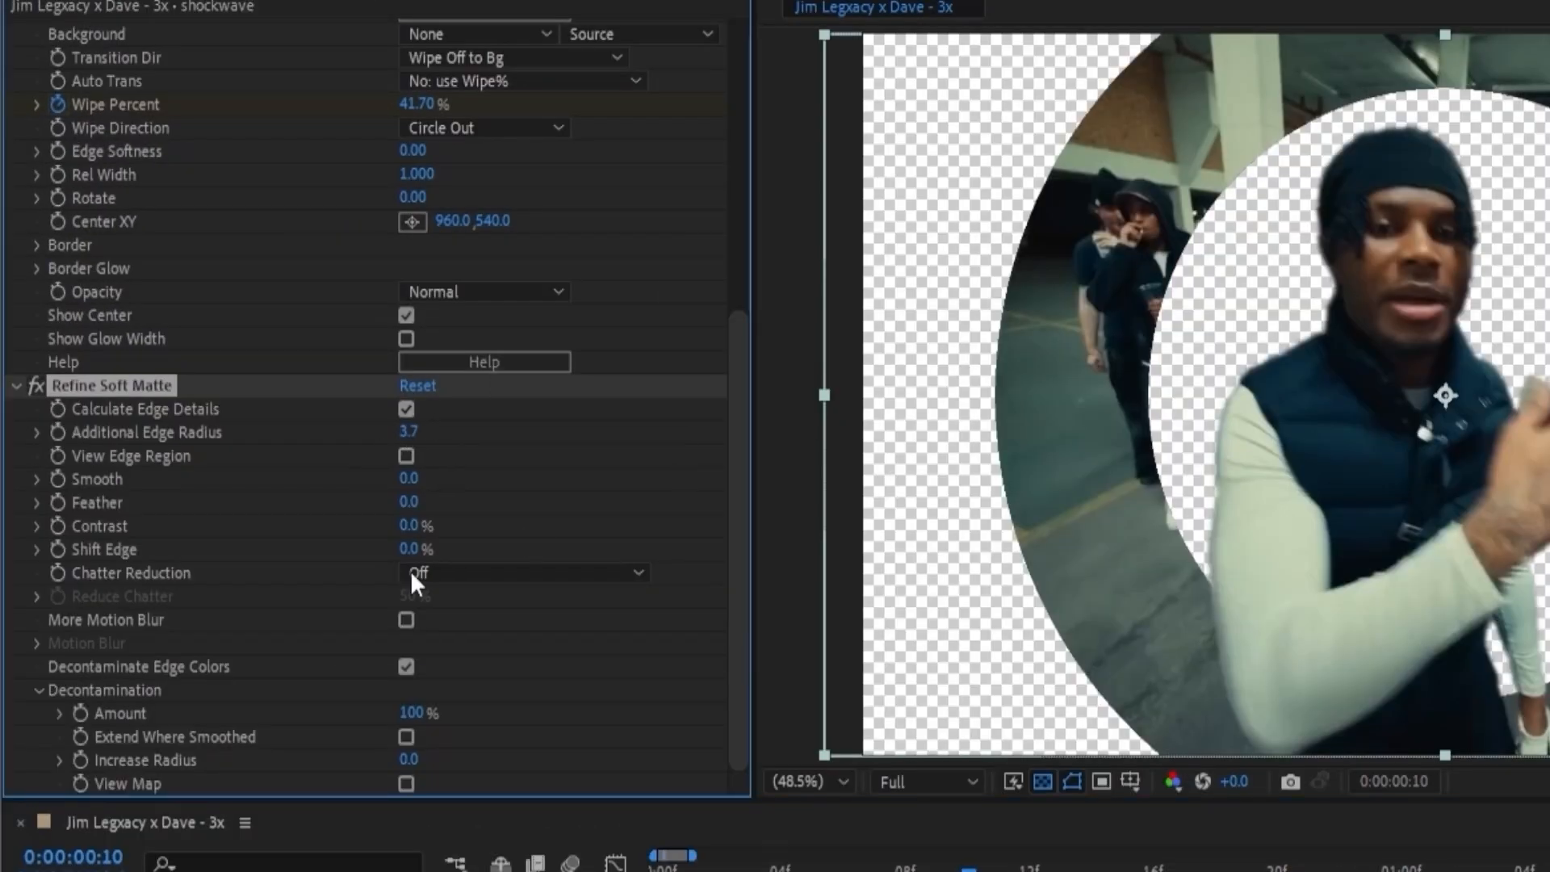
{"action": "left_click_drag", "start_coordinate": [410, 500], "coordinate": [500, 500]}
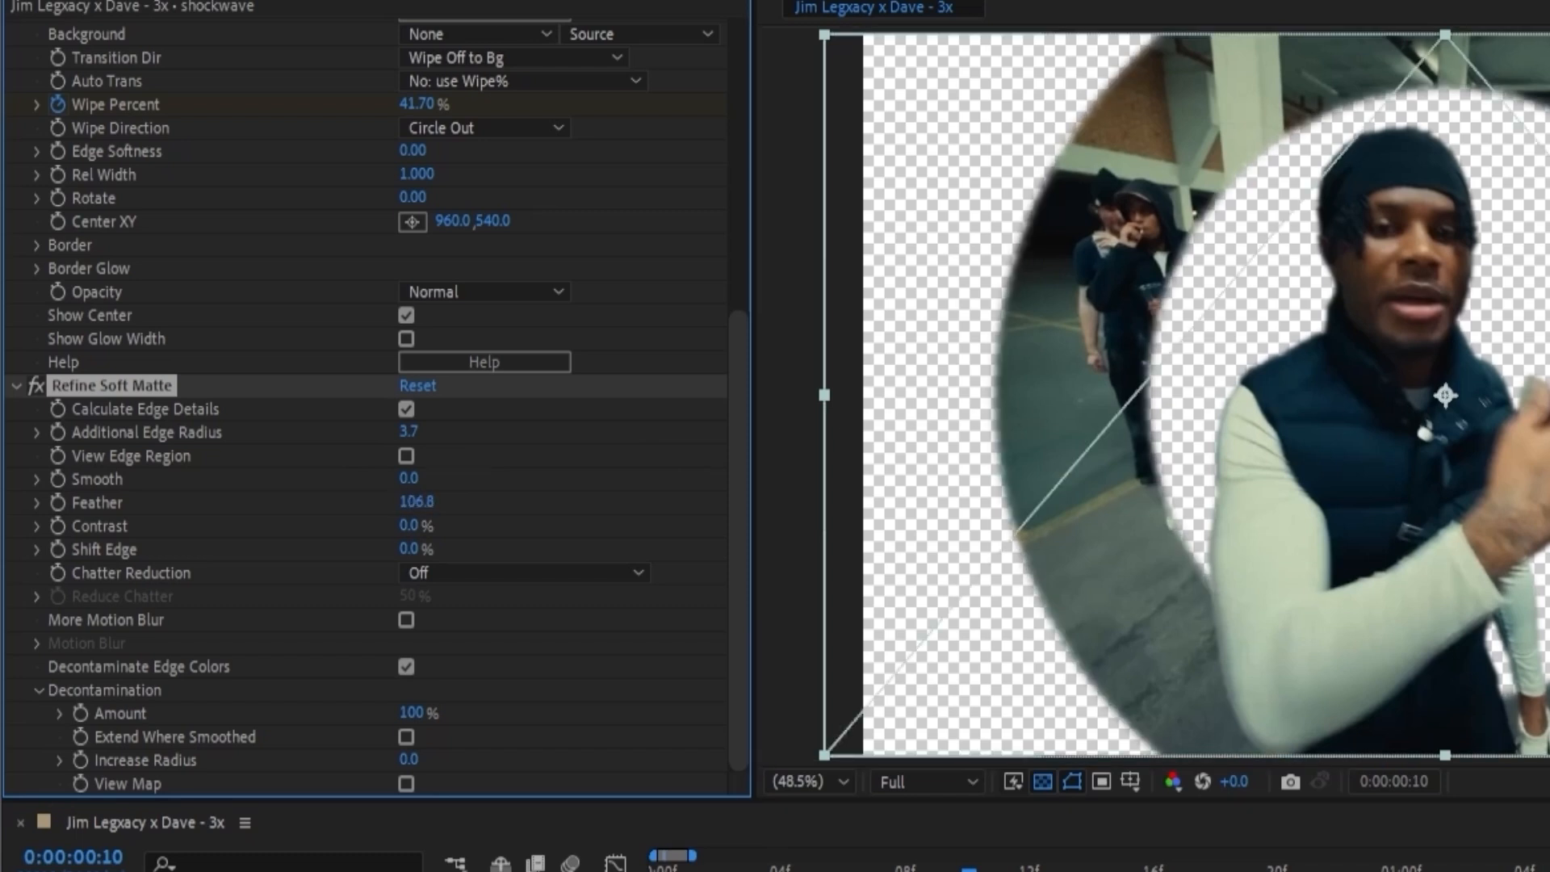
{"action": "left_click", "coordinate": [407, 528]}
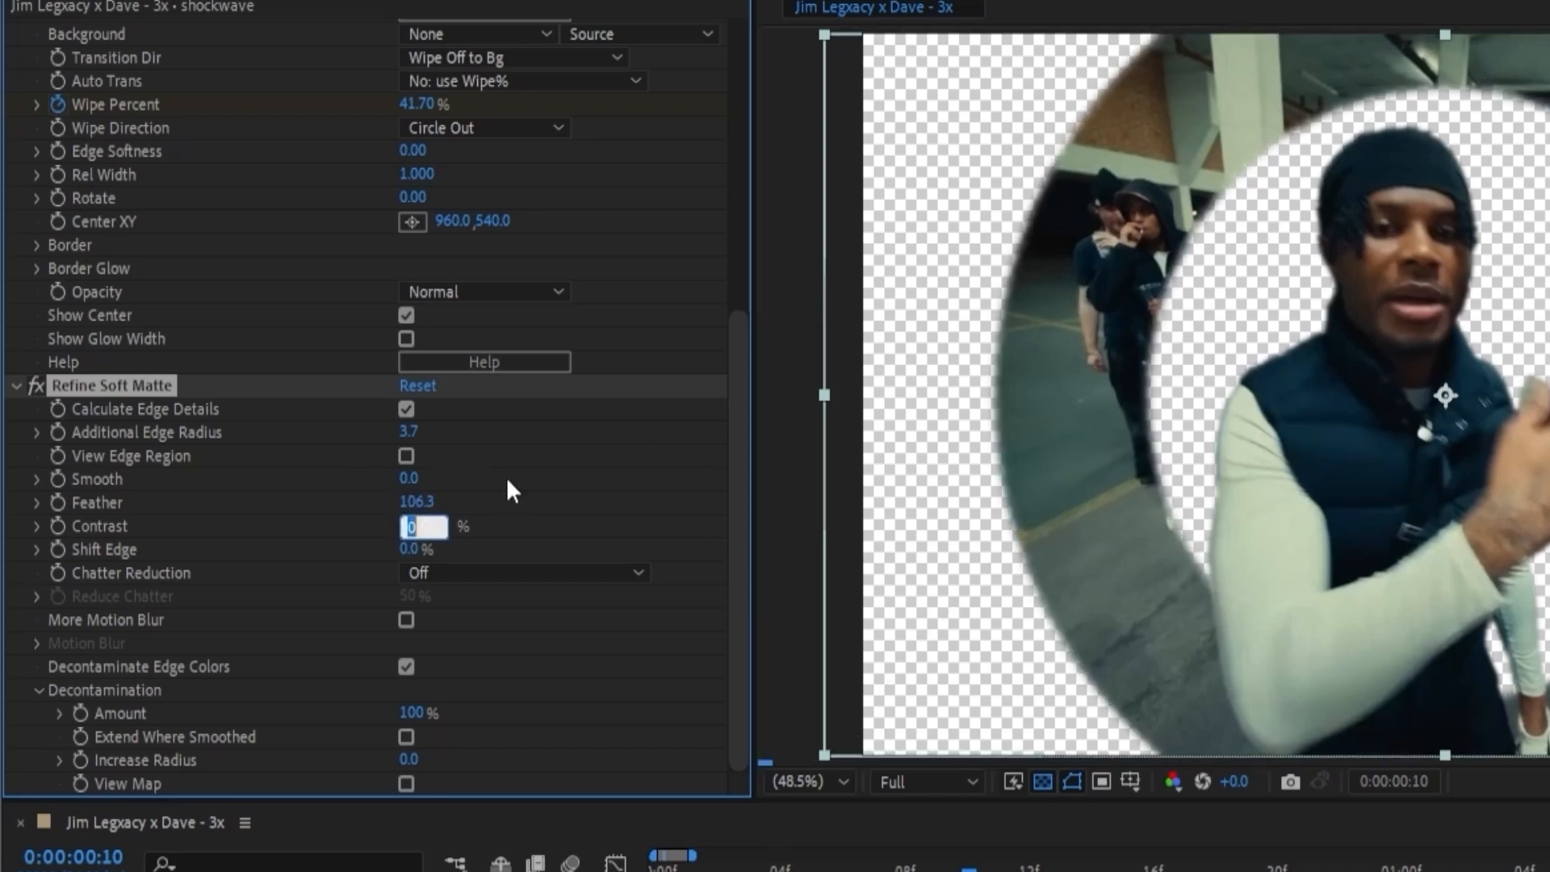
Soften the ring edges by setting Refine Soft Matte's Smooth to 20 and Feather to 50.
{"action": "left_click", "coordinate": [406, 478]}
{"action": "type", "text": "20"}
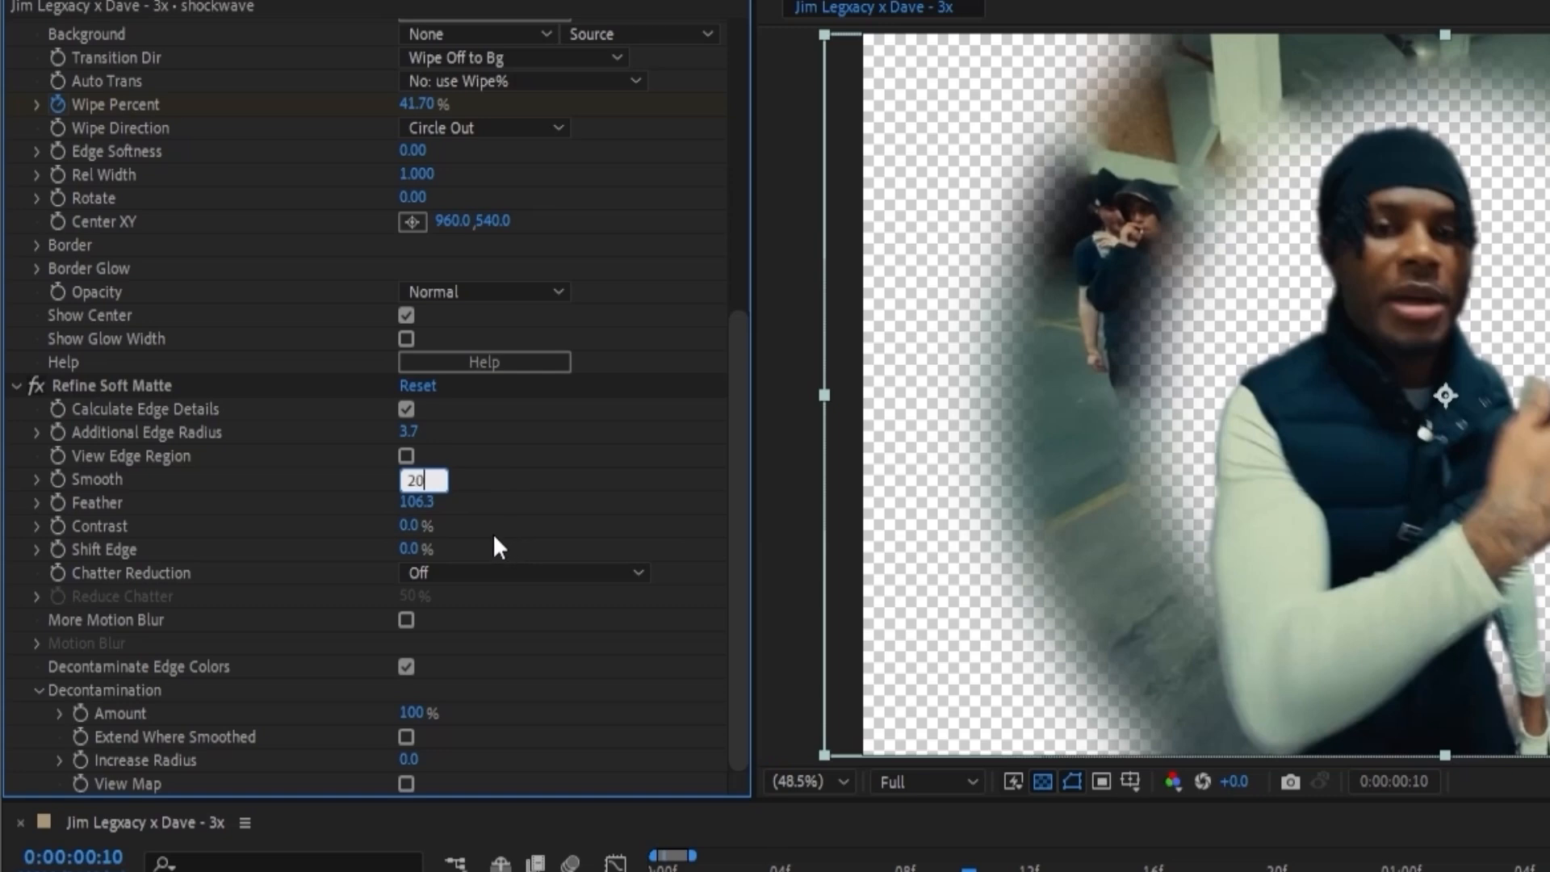
{"action": "key", "text": "Tab"}
{"action": "type", "text": "5"}
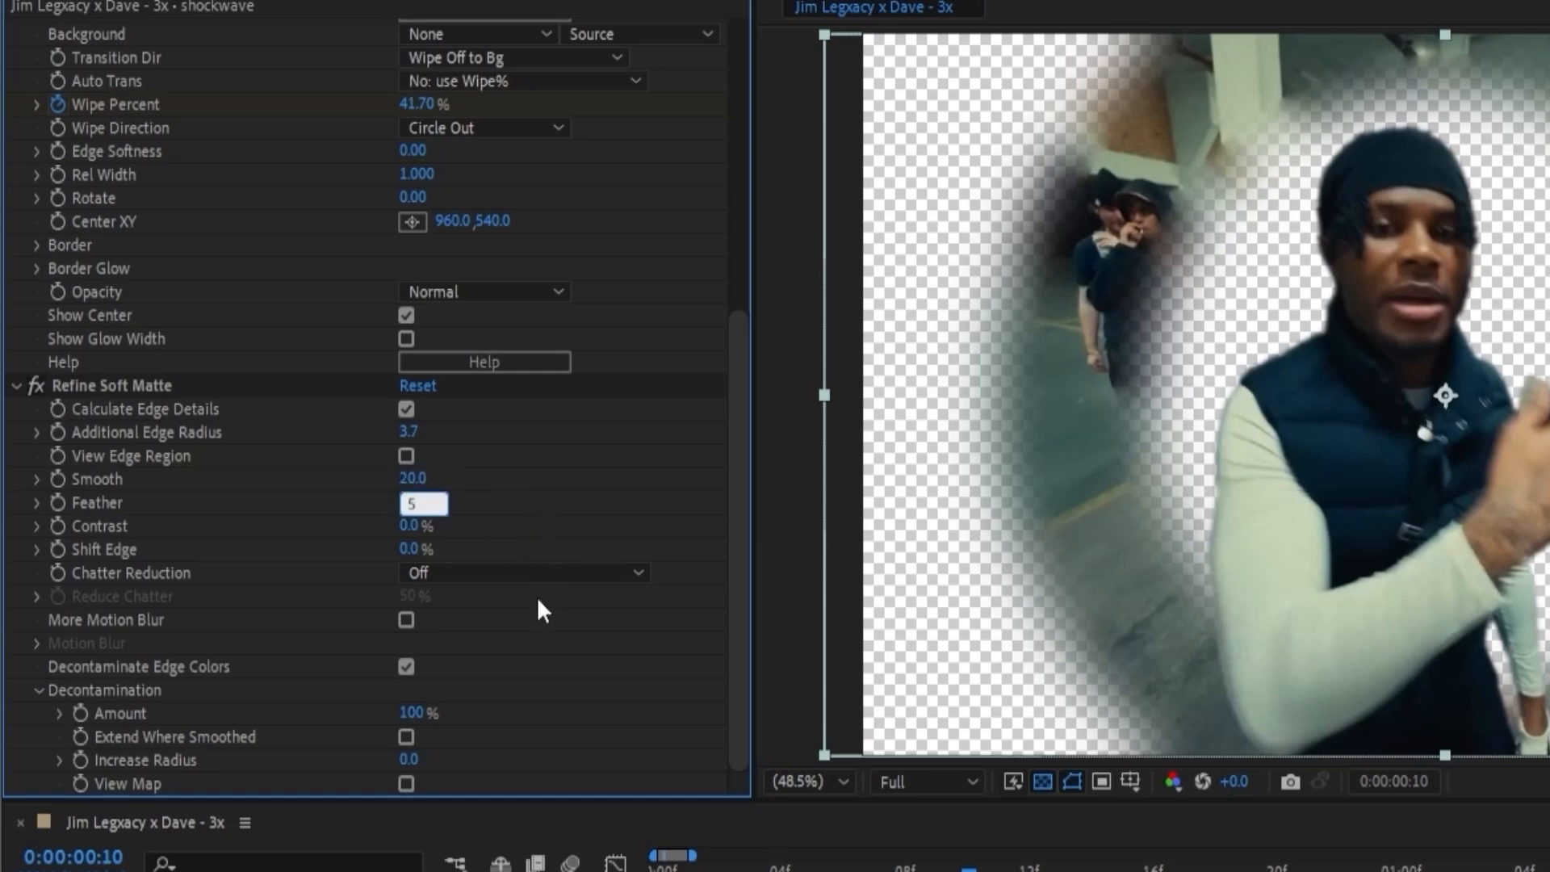
{"action": "type", "text": "0"}
{"action": "key", "text": "Return"}
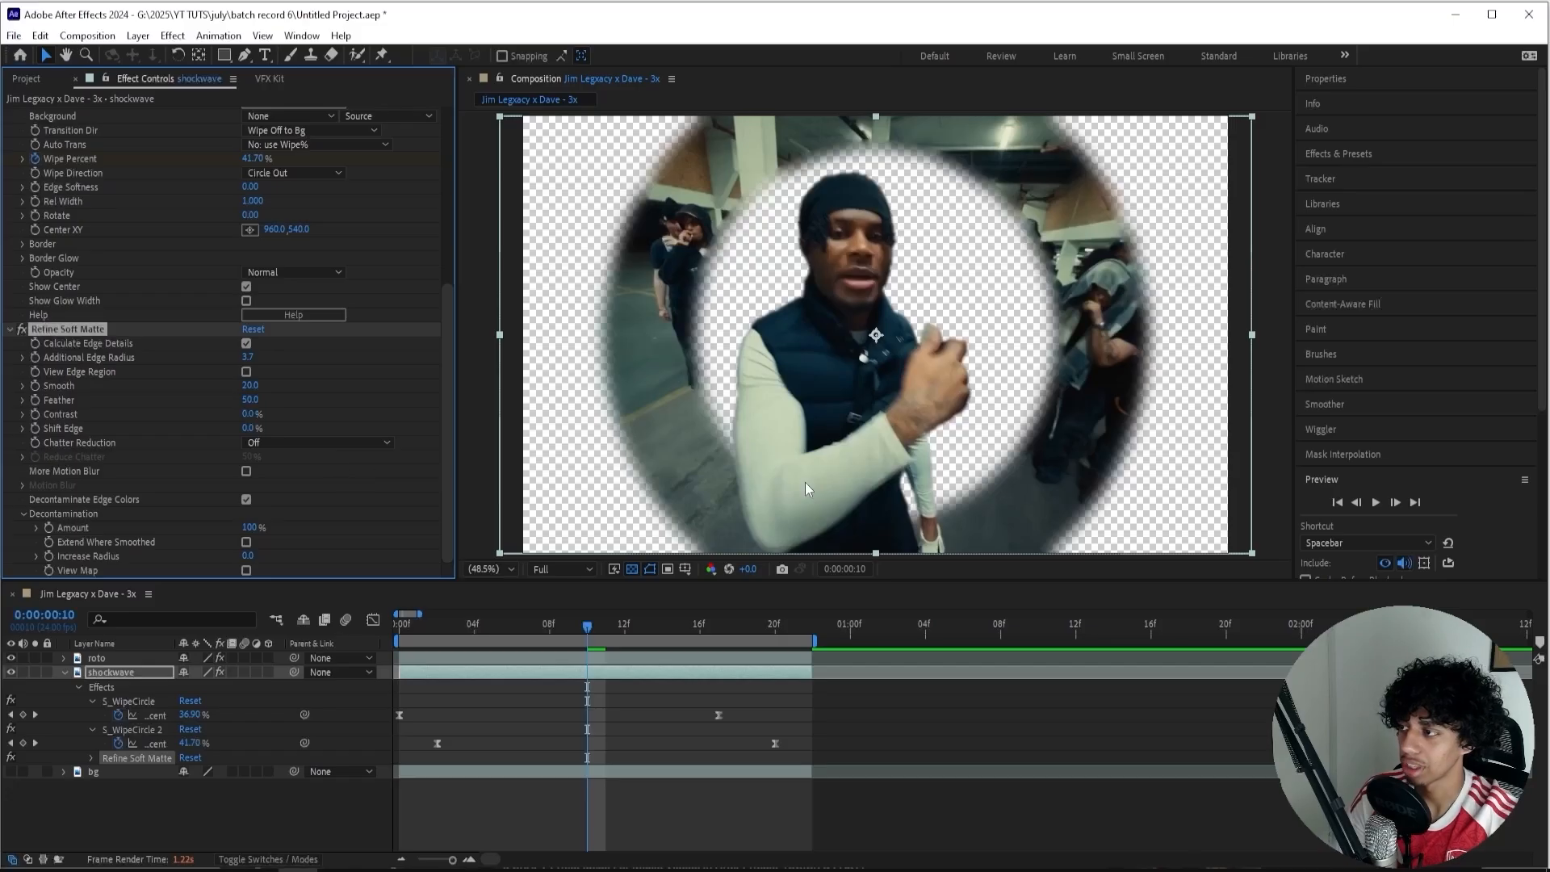
Apply Turbulent Displace to the shockwave layer with Size 40 and Amount 53.
{"action": "key", "text": "ctrl+space"}
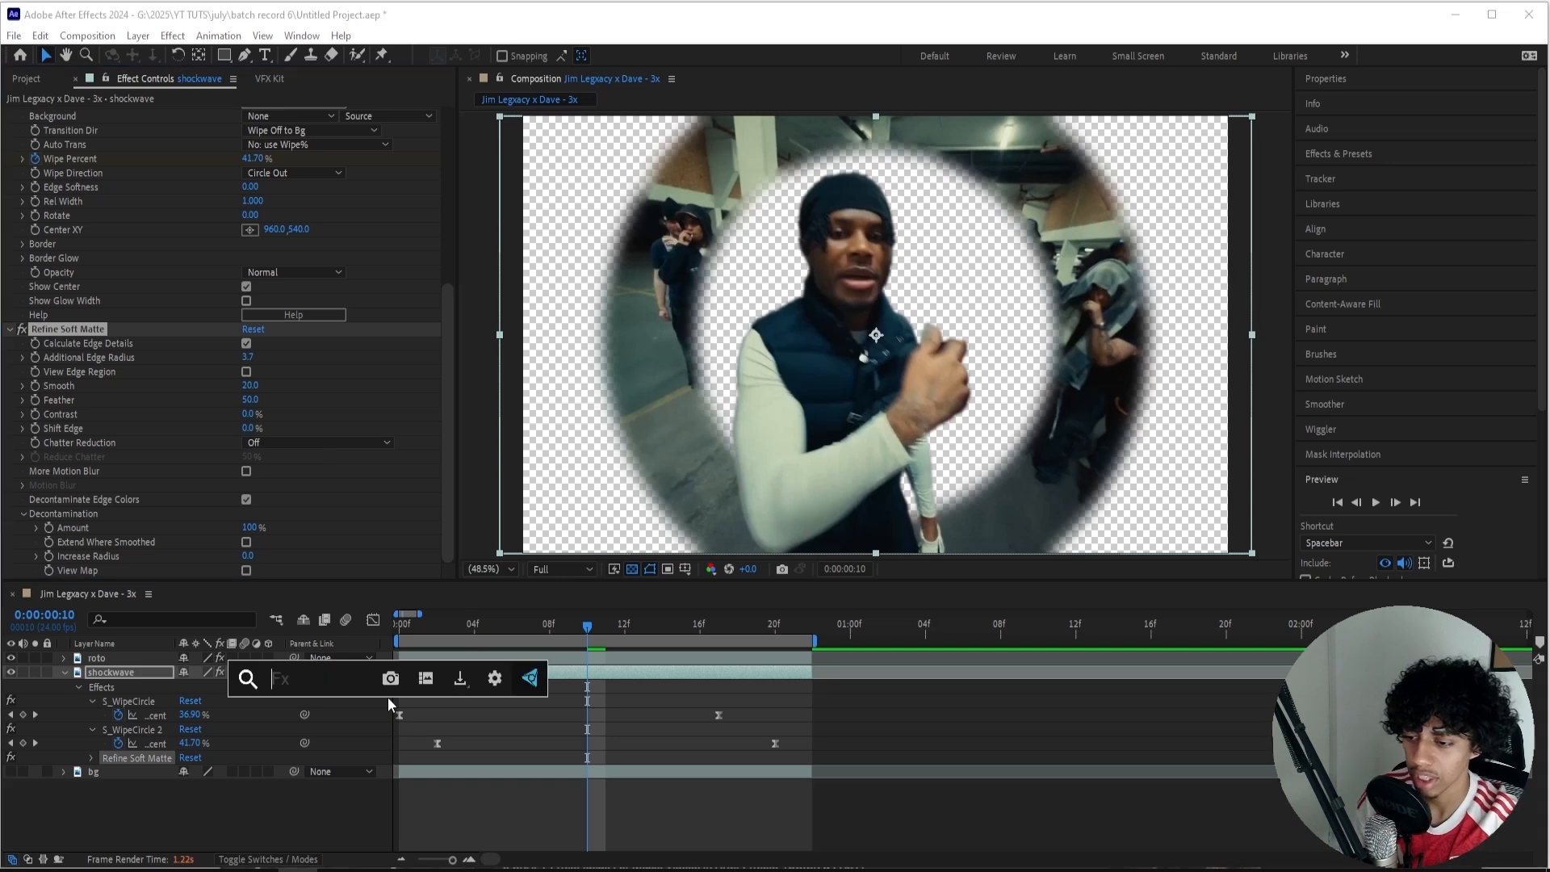
{"action": "type", "text": "turbu"}
{"action": "left_click", "coordinate": [387, 702]}
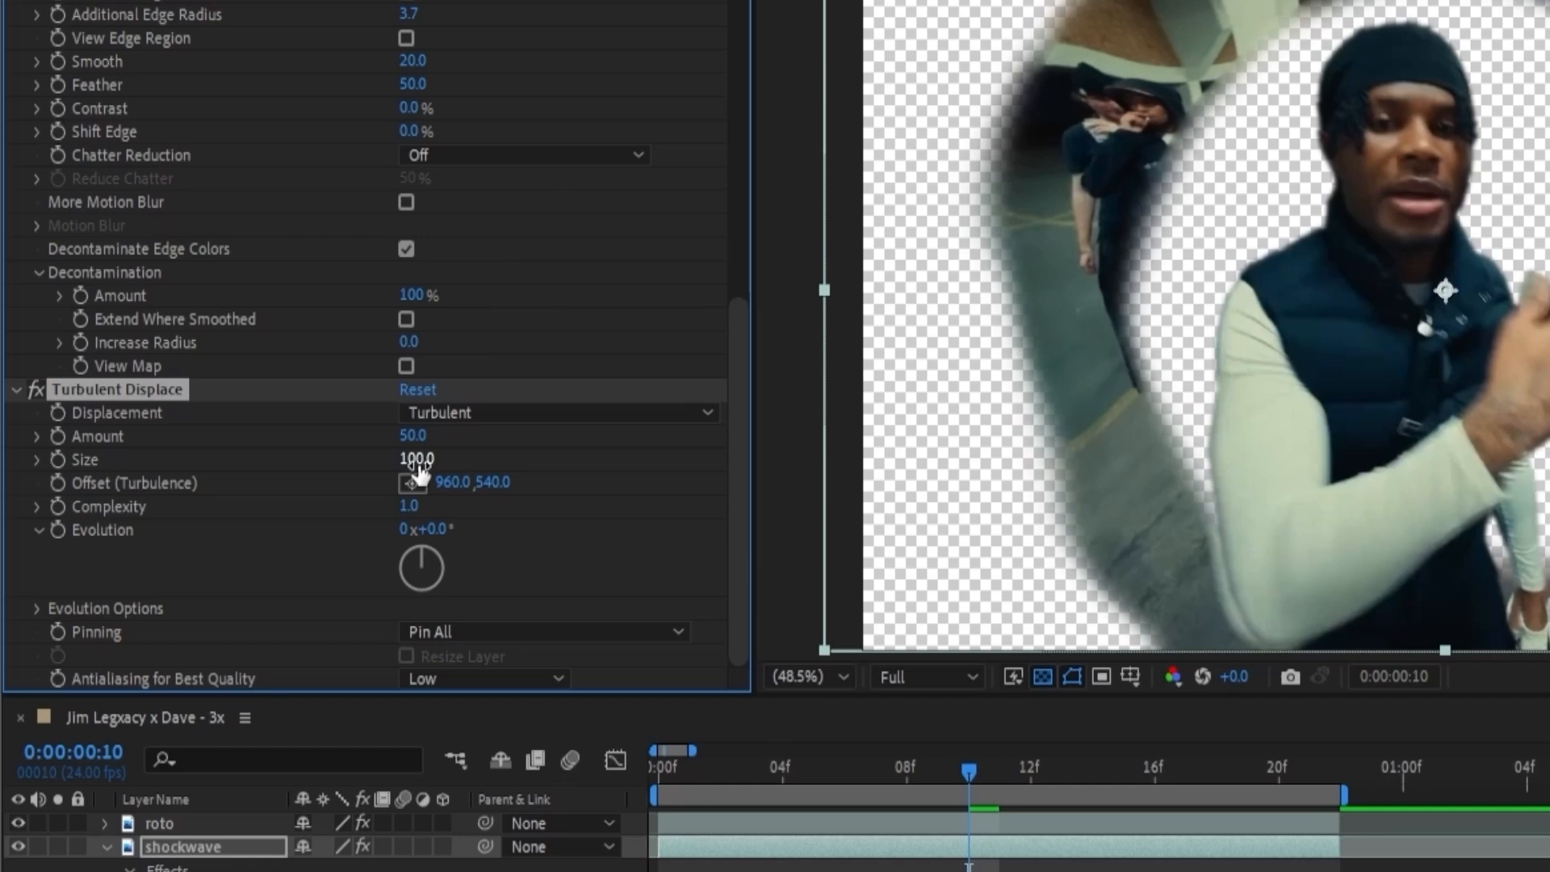
{"action": "left_click", "coordinate": [417, 460]}
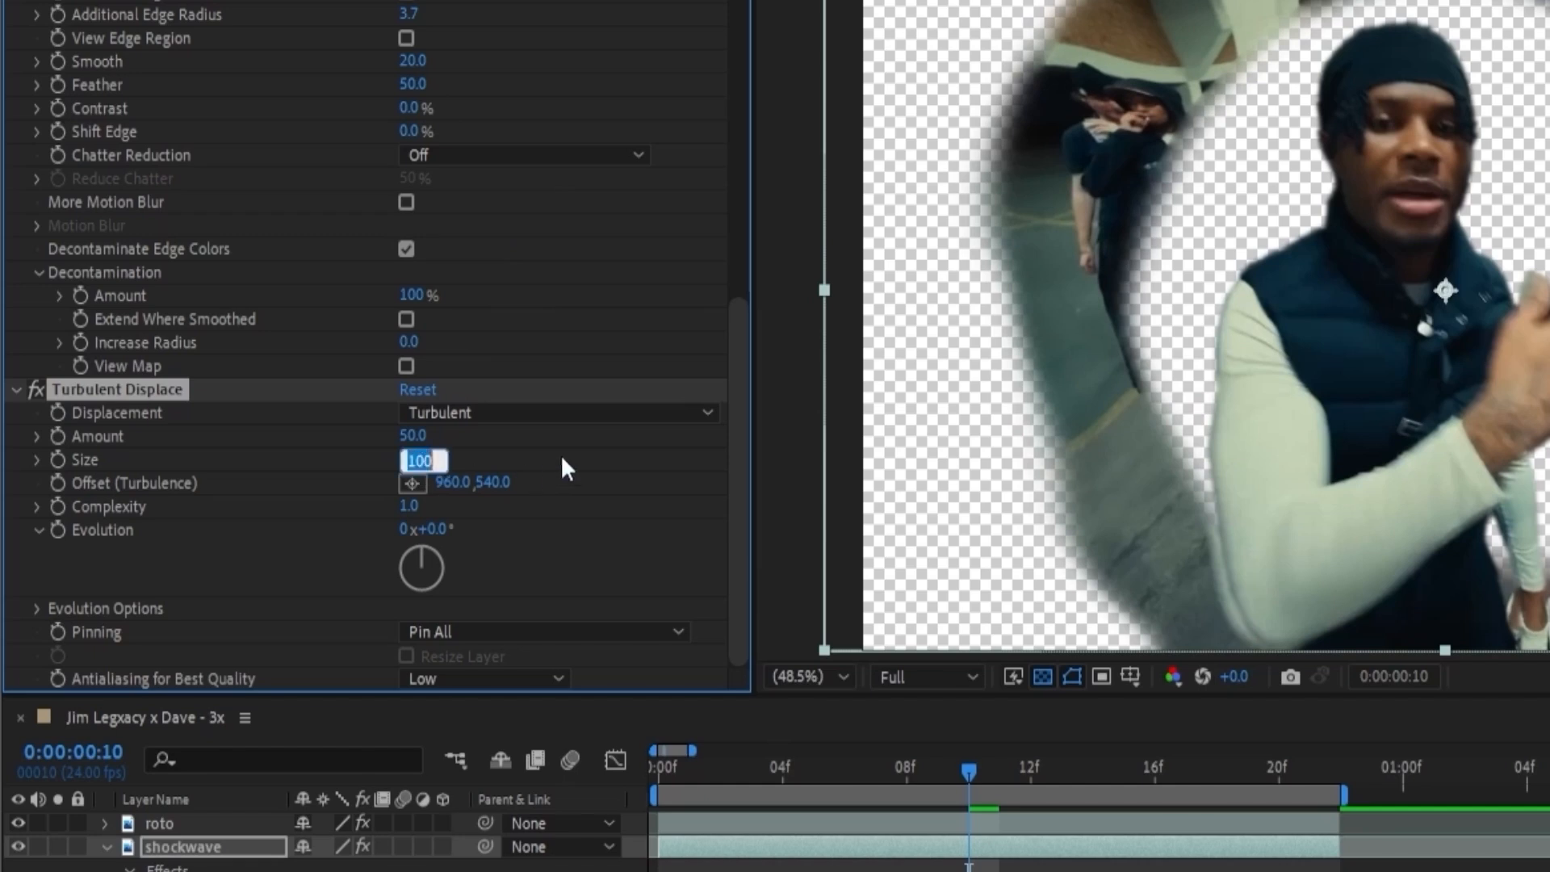
{"action": "type", "text": "40"}
{"action": "key", "text": "Return"}
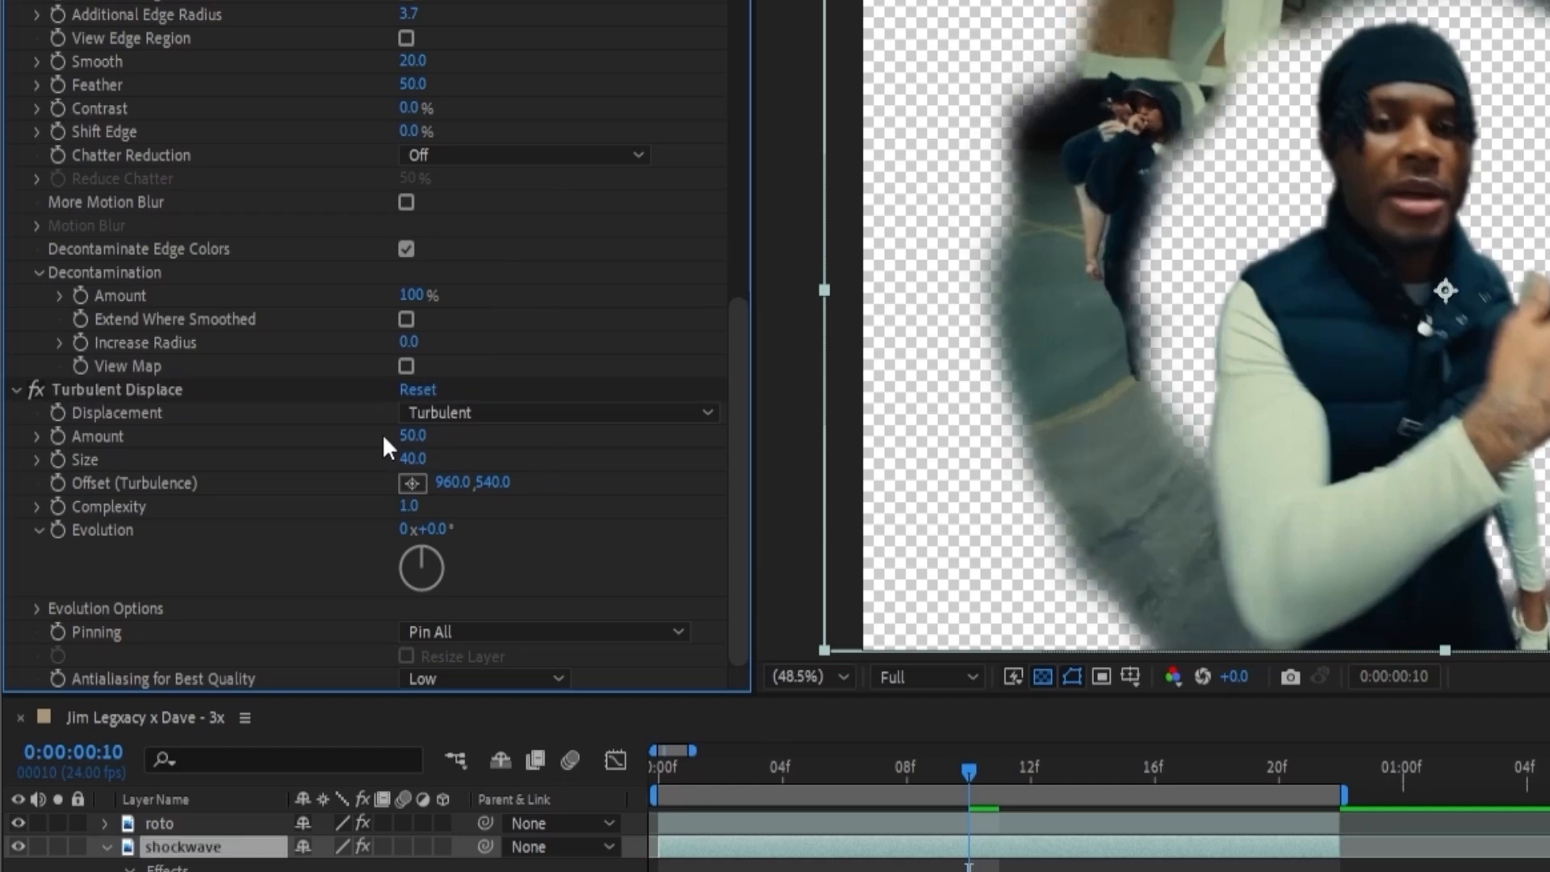
{"action": "mouse_move", "coordinate": [412, 439]}
{"action": "left_mouse_down"}
{"action": "mouse_move", "coordinate": [377, 437]}
{"action": "mouse_move", "coordinate": [418, 436]}
{"action": "left_mouse_up"}
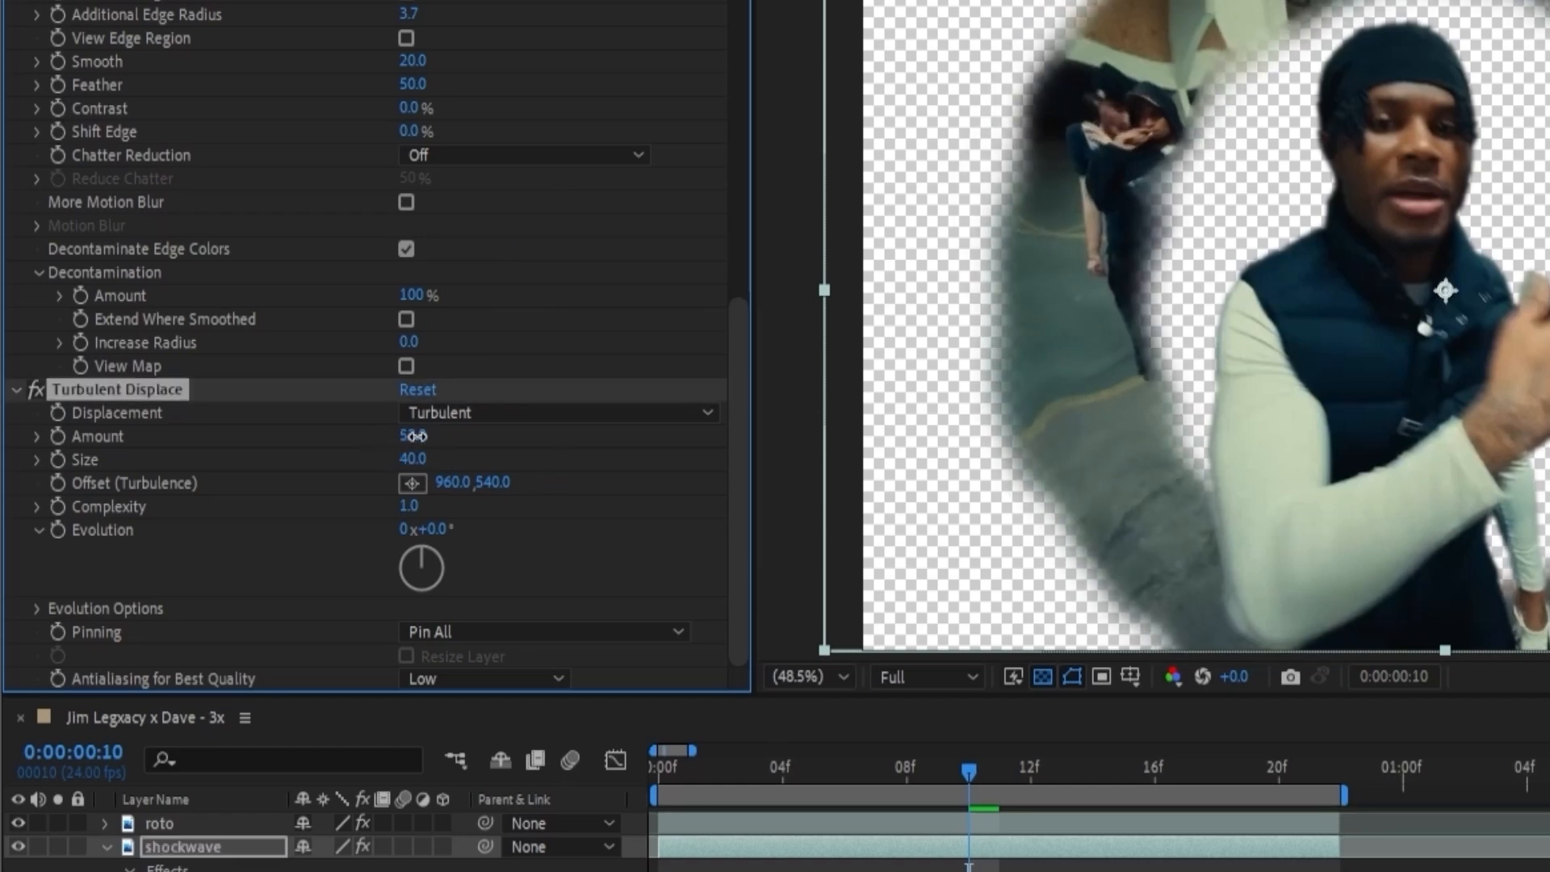
Apply S_DistortChroma to the shockwave layer with Amount 0.1, trying a Blur Lens of 117 and undoing it.
{"action": "key", "text": "ctrl+space"}
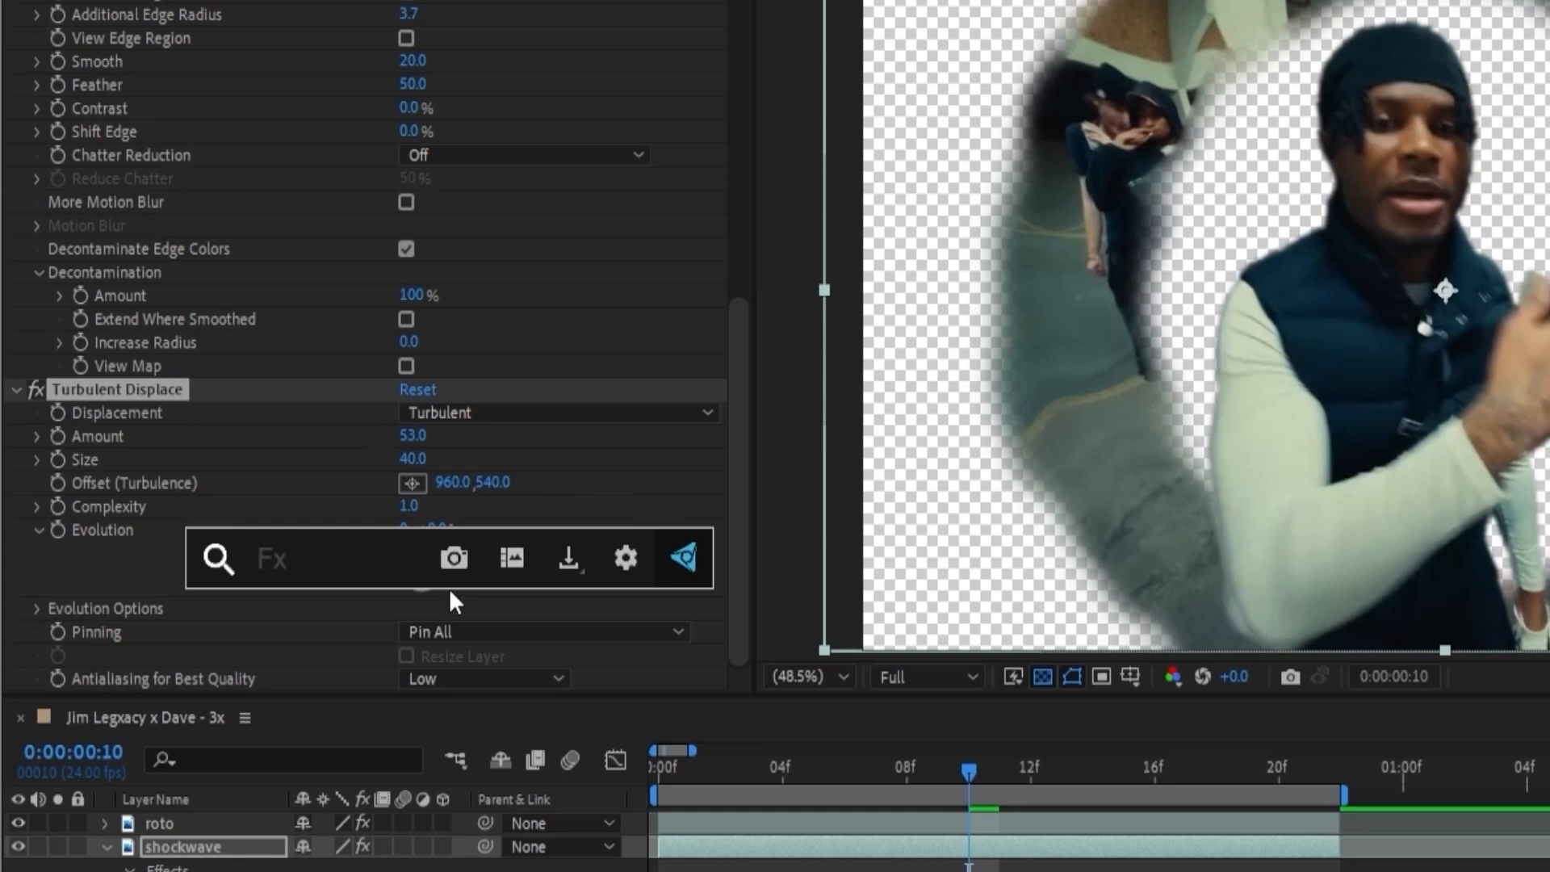
{"action": "type", "text": "distortchr"}
{"action": "key", "text": "Return"}
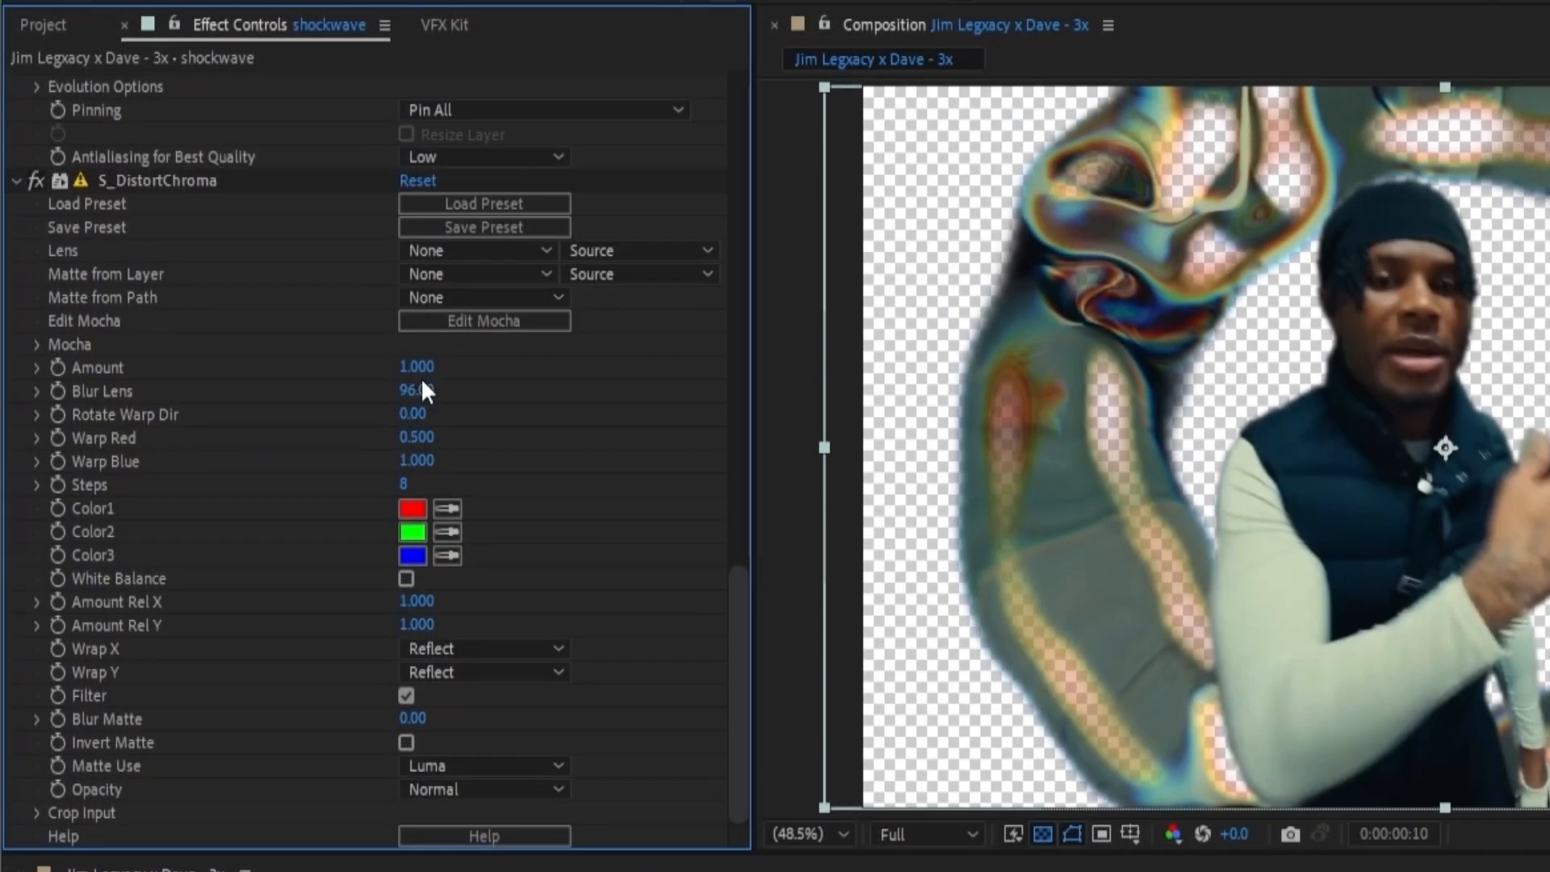
{"action": "left_click", "coordinate": [419, 213]}
{"action": "type", "text": "0.1"}
{"action": "key", "text": "Return"}
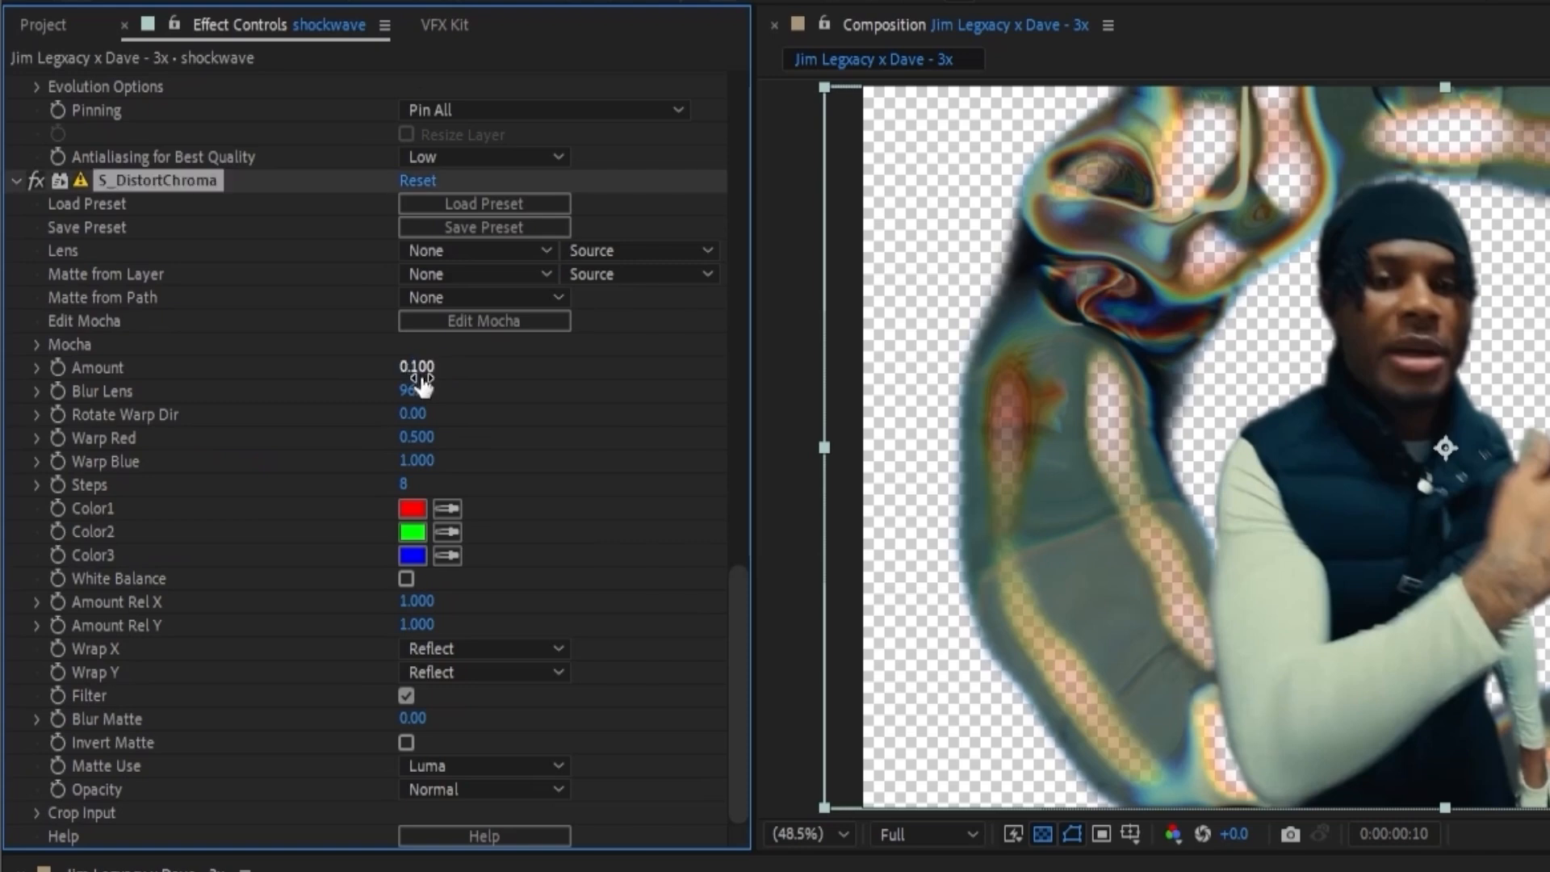
{"action": "left_click_drag", "start_coordinate": [414, 391], "coordinate": [445, 406]}
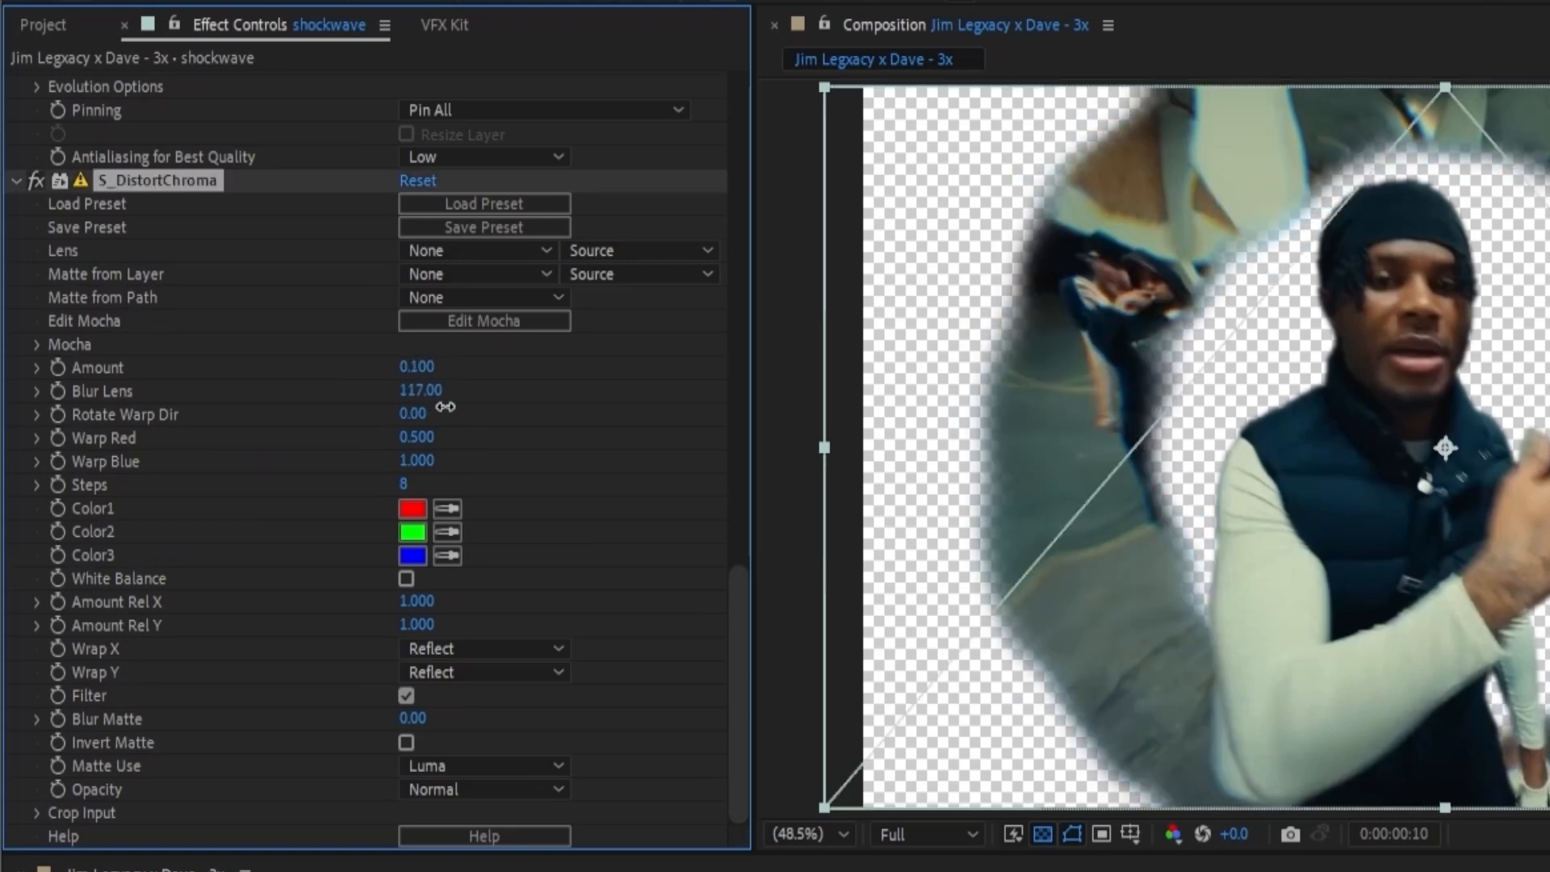
{"action": "key", "text": "ctrl+z"}
Show the bg layer and play back the distorted shockwave animation from the start.
{"action": "left_click", "coordinate": [727, 868]}
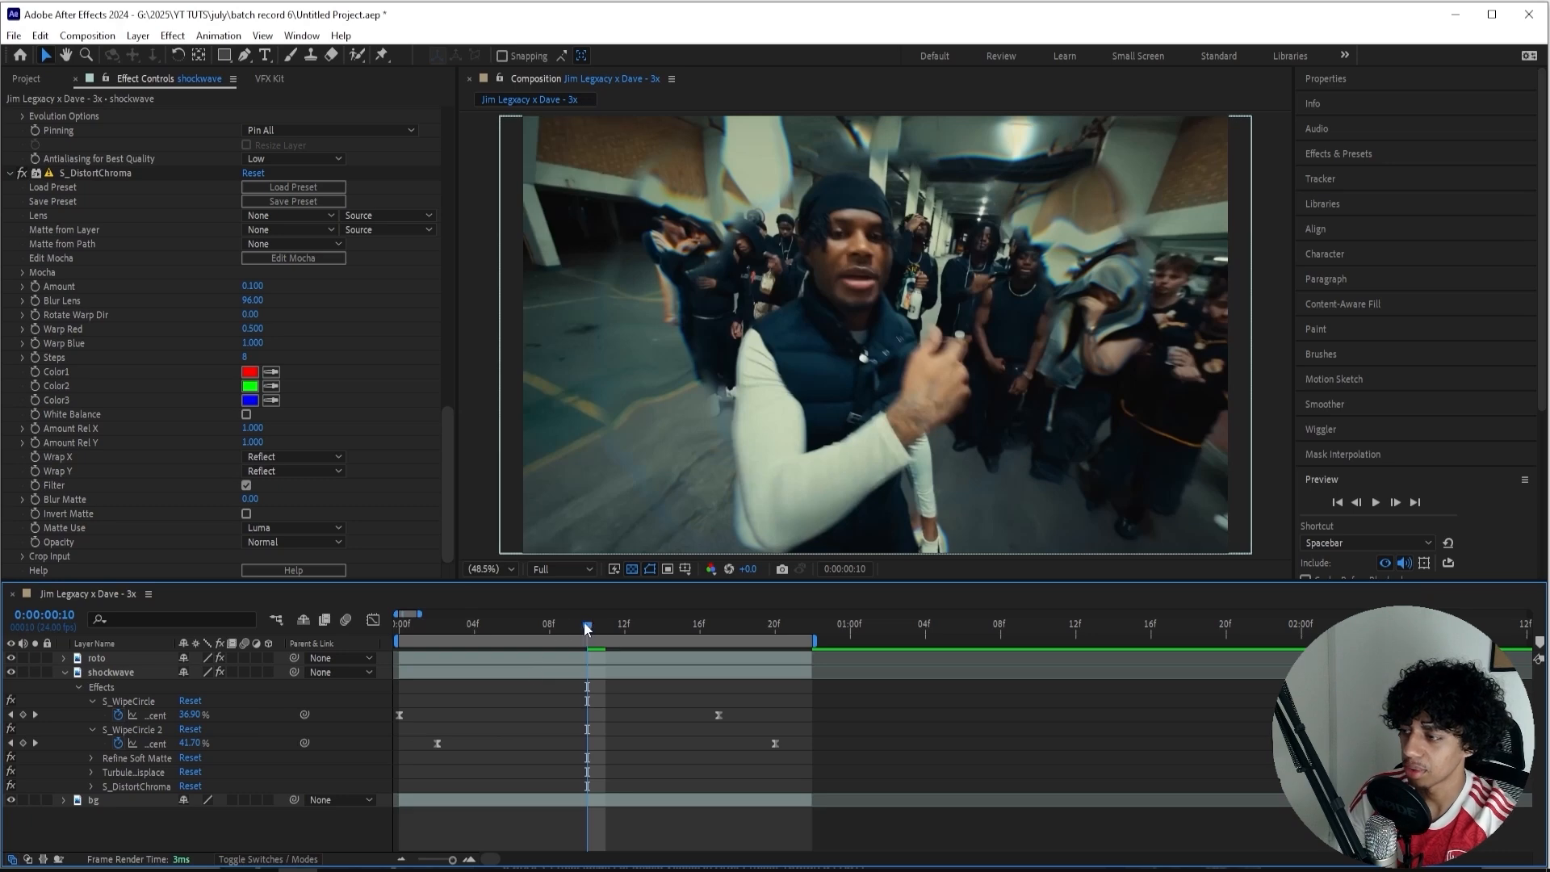
{"action": "left_click_drag", "start_coordinate": [584, 621], "coordinate": [463, 633]}
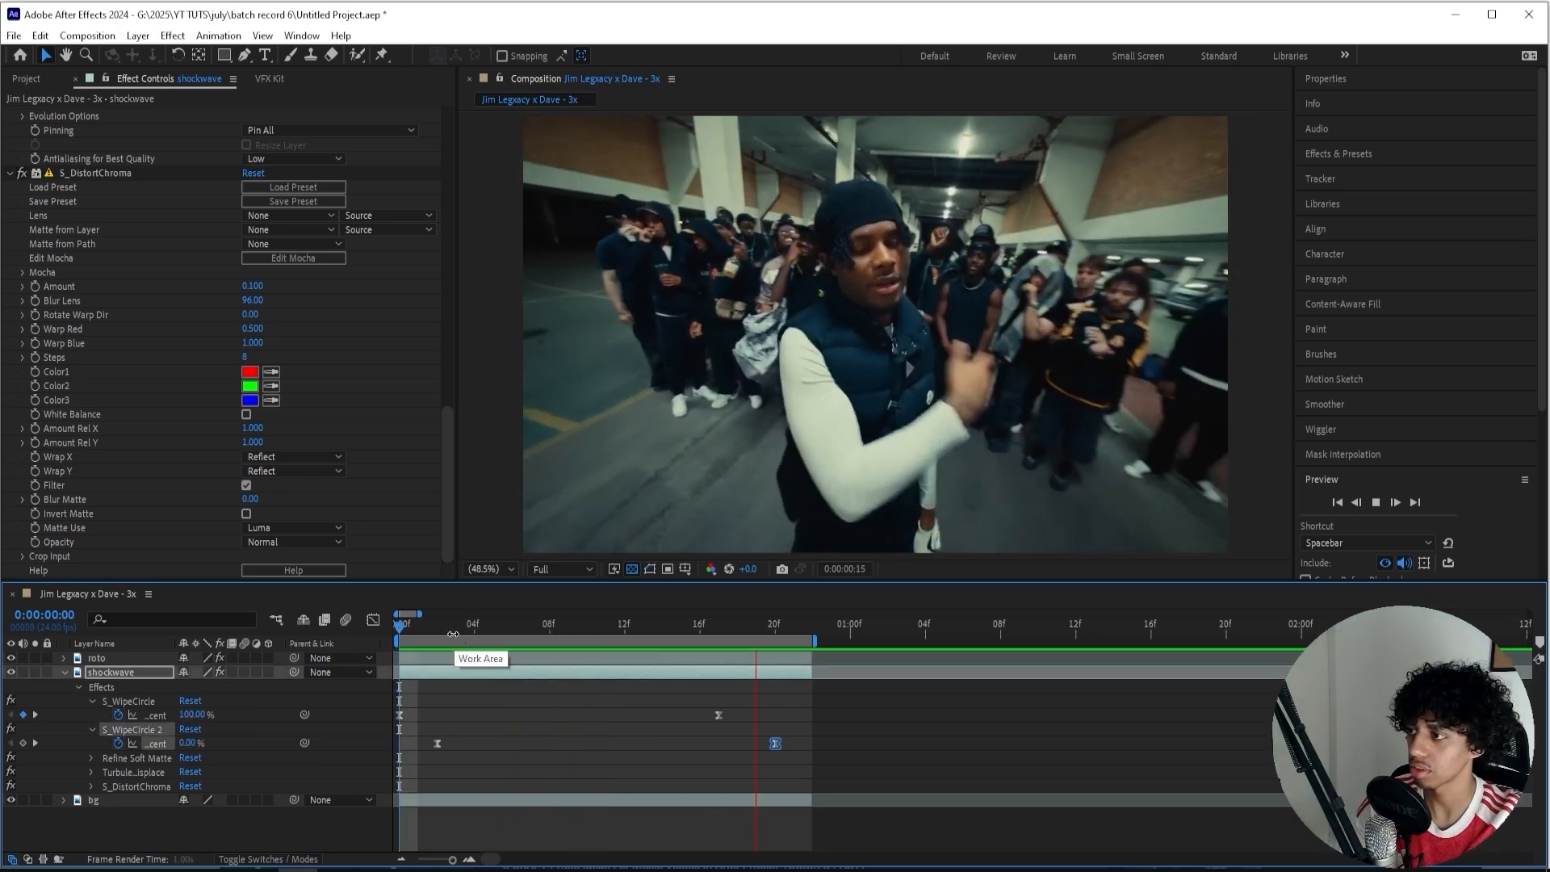
{"action": "key", "text": "space"}
At frame 5, create an adjustment layer above the shockwave layer and apply S_DistortChroma to it.
{"action": "left_click", "coordinate": [492, 626]}
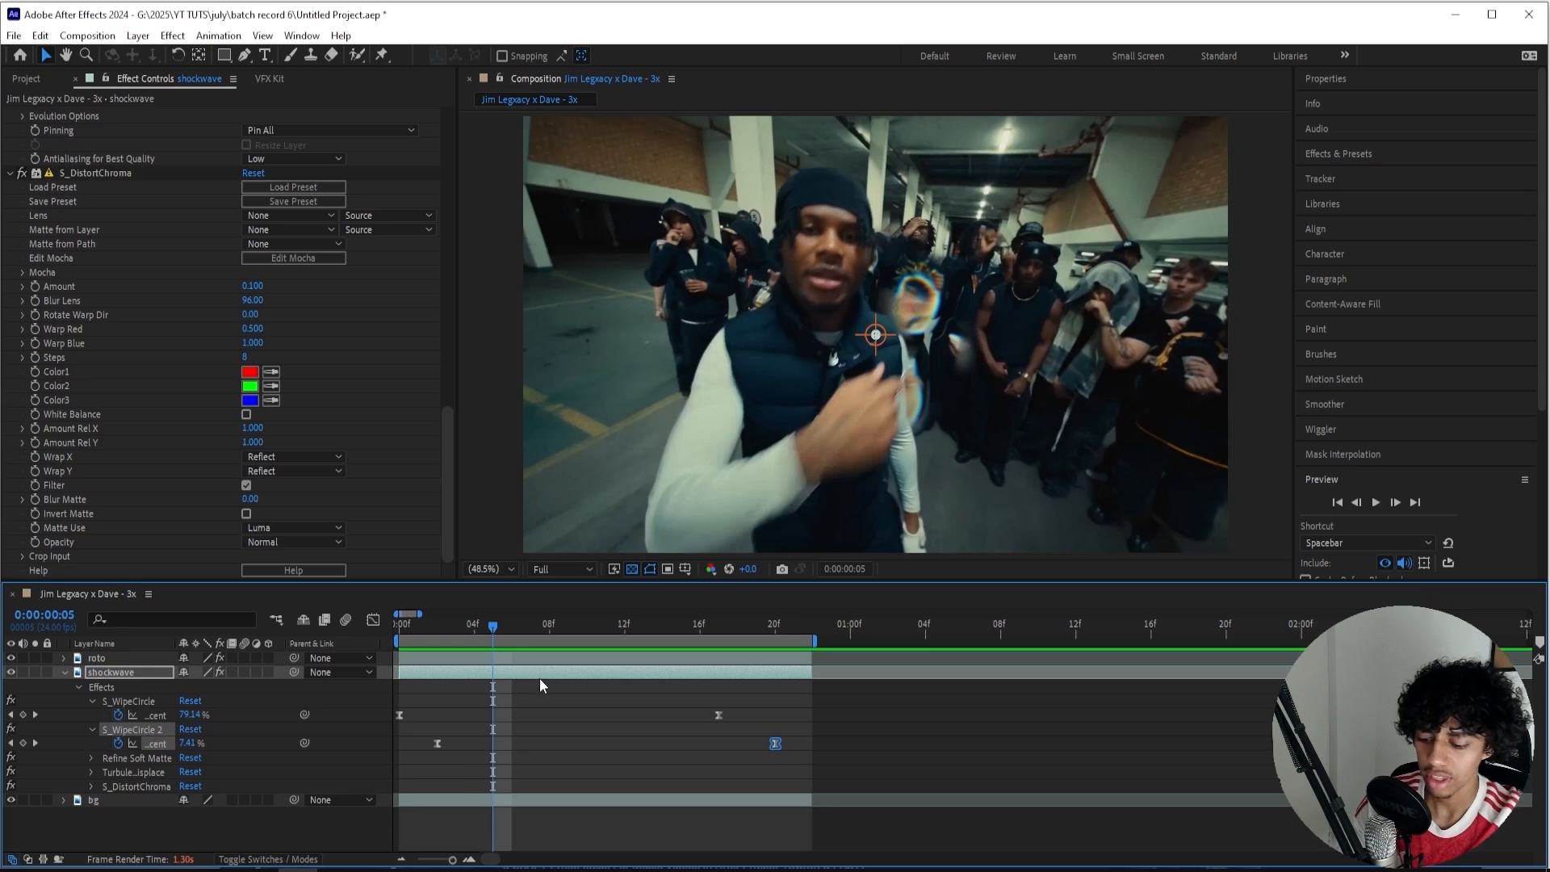
{"action": "key", "text": "ctrl+alt+y"}
{"action": "key", "text": "ctrl+space"}
{"action": "type", "text": "disto"}
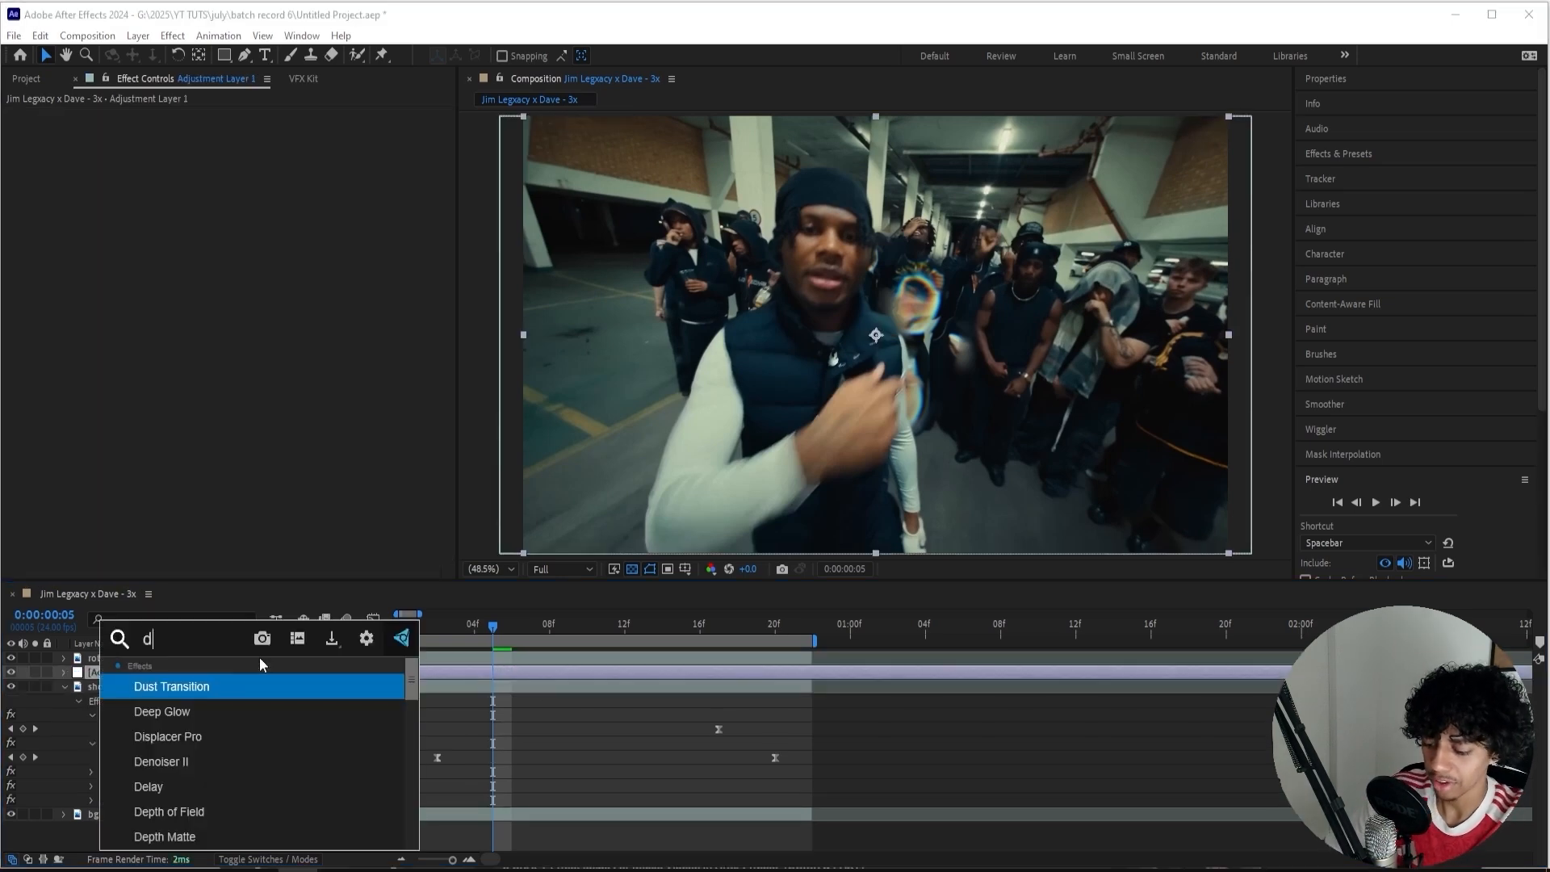
{"action": "type", "text": "rtc"}
{"action": "key", "text": "Return"}
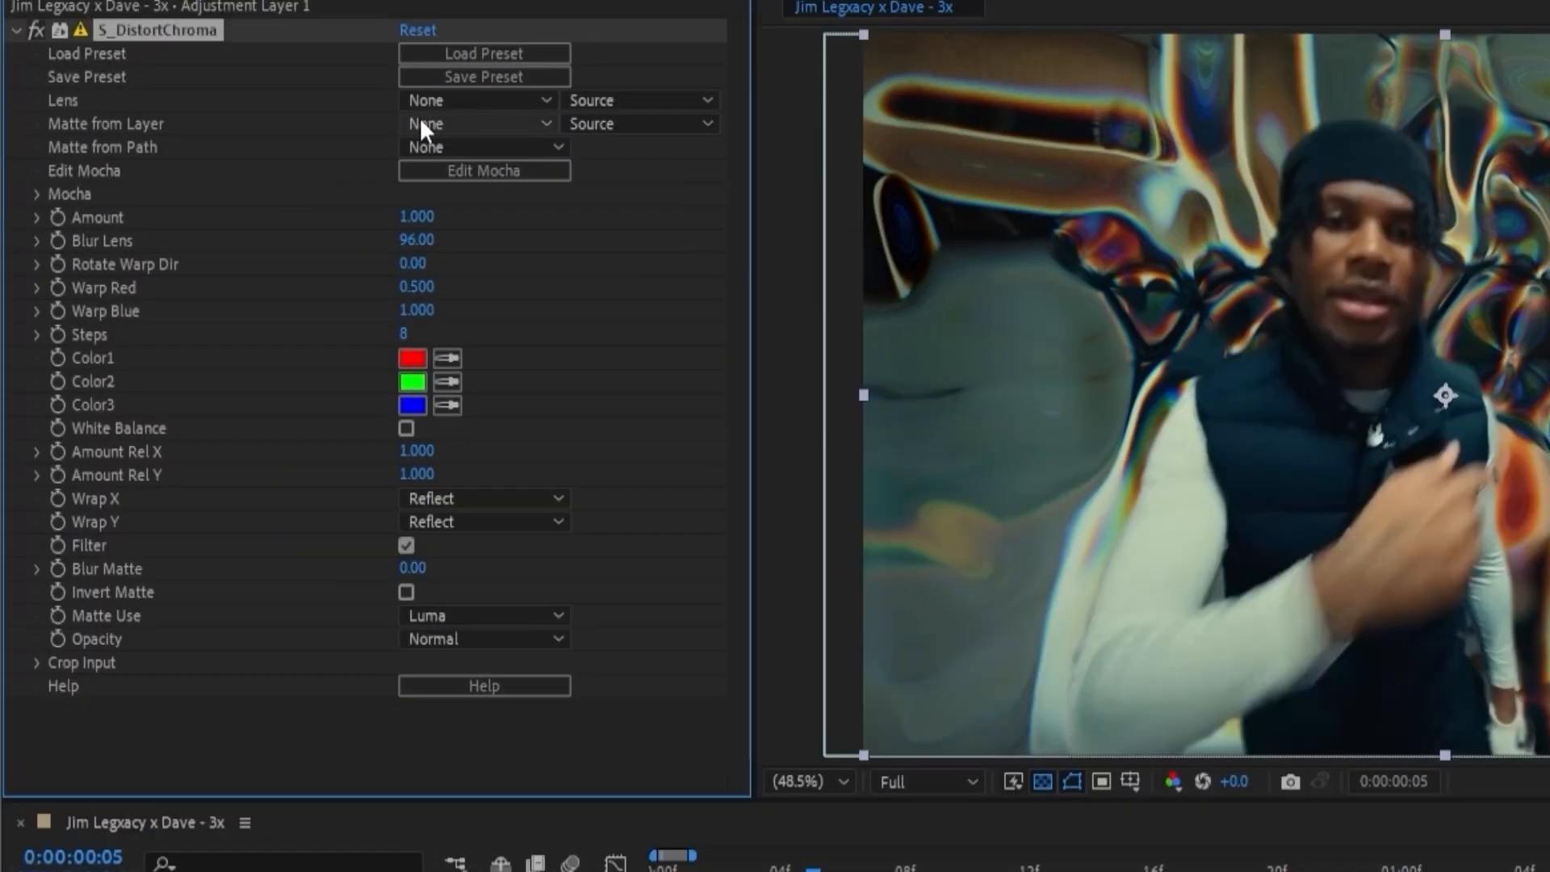
Set the adjustment layer's S_DistortChroma Lens and Matte from Layer to shockwave, both using Effects & Masks.
{"action": "left_click", "coordinate": [425, 120]}
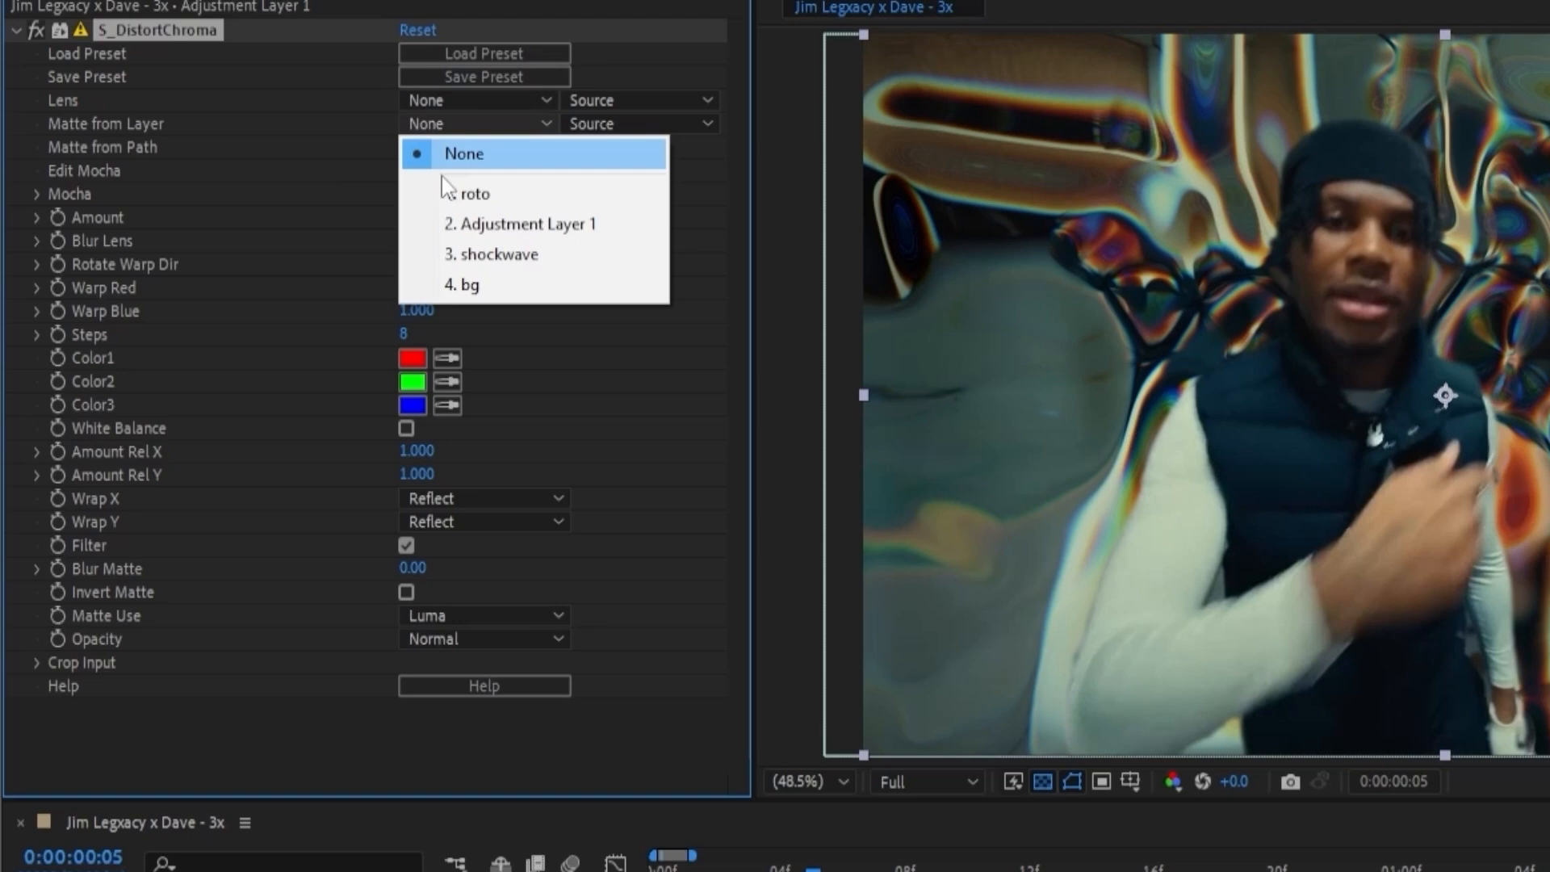
{"action": "left_click", "coordinate": [471, 255]}
{"action": "left_click", "coordinate": [484, 100]}
{"action": "left_click", "coordinate": [493, 229]}
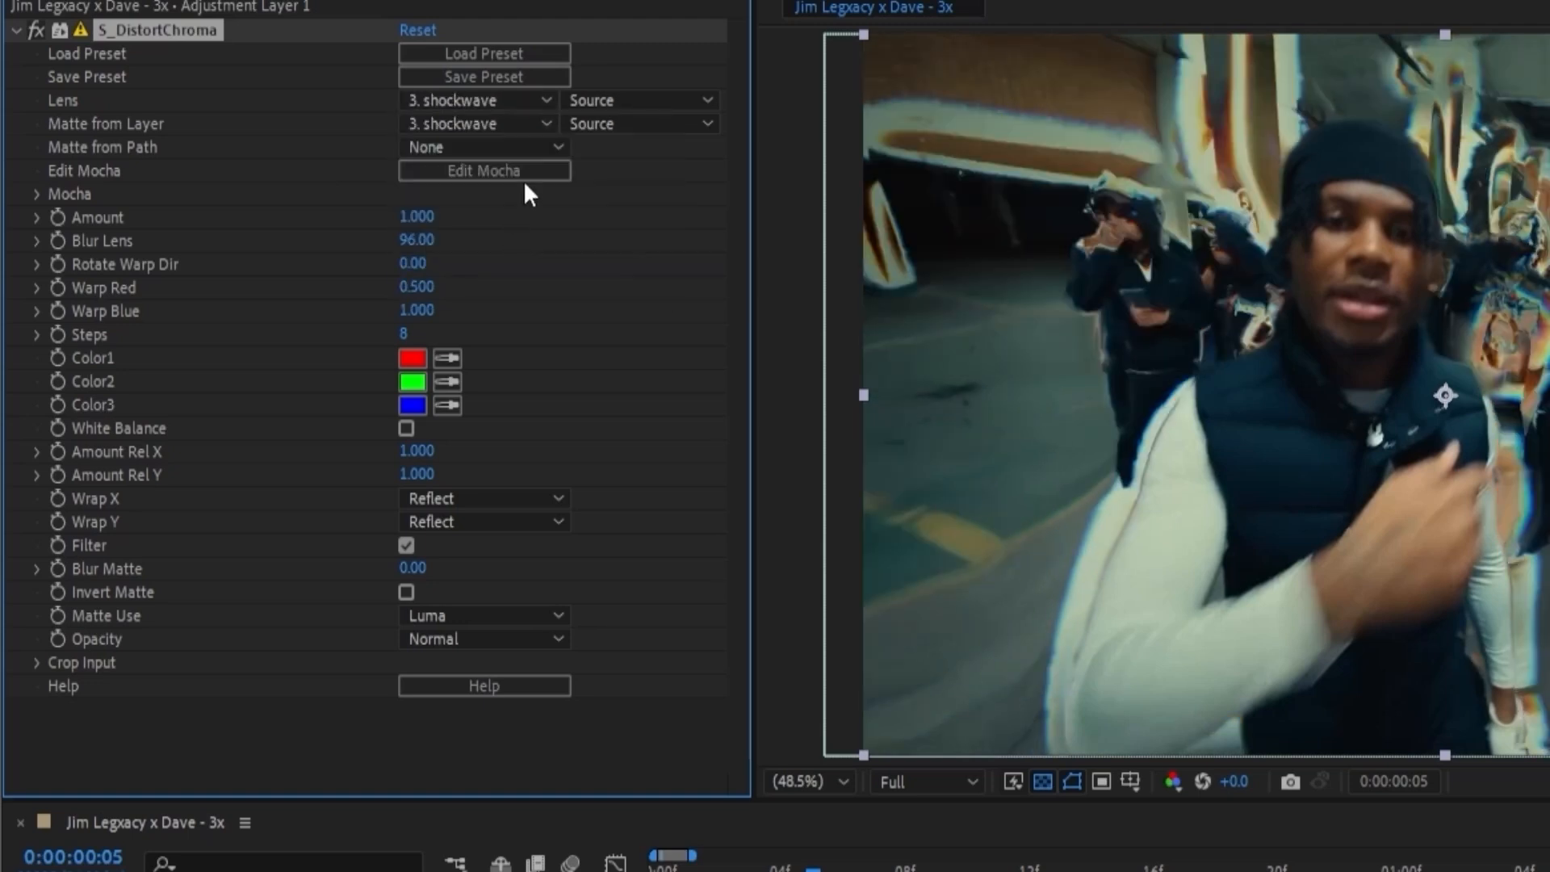
{"action": "left_click", "coordinate": [601, 95]}
{"action": "left_click", "coordinate": [649, 191]}
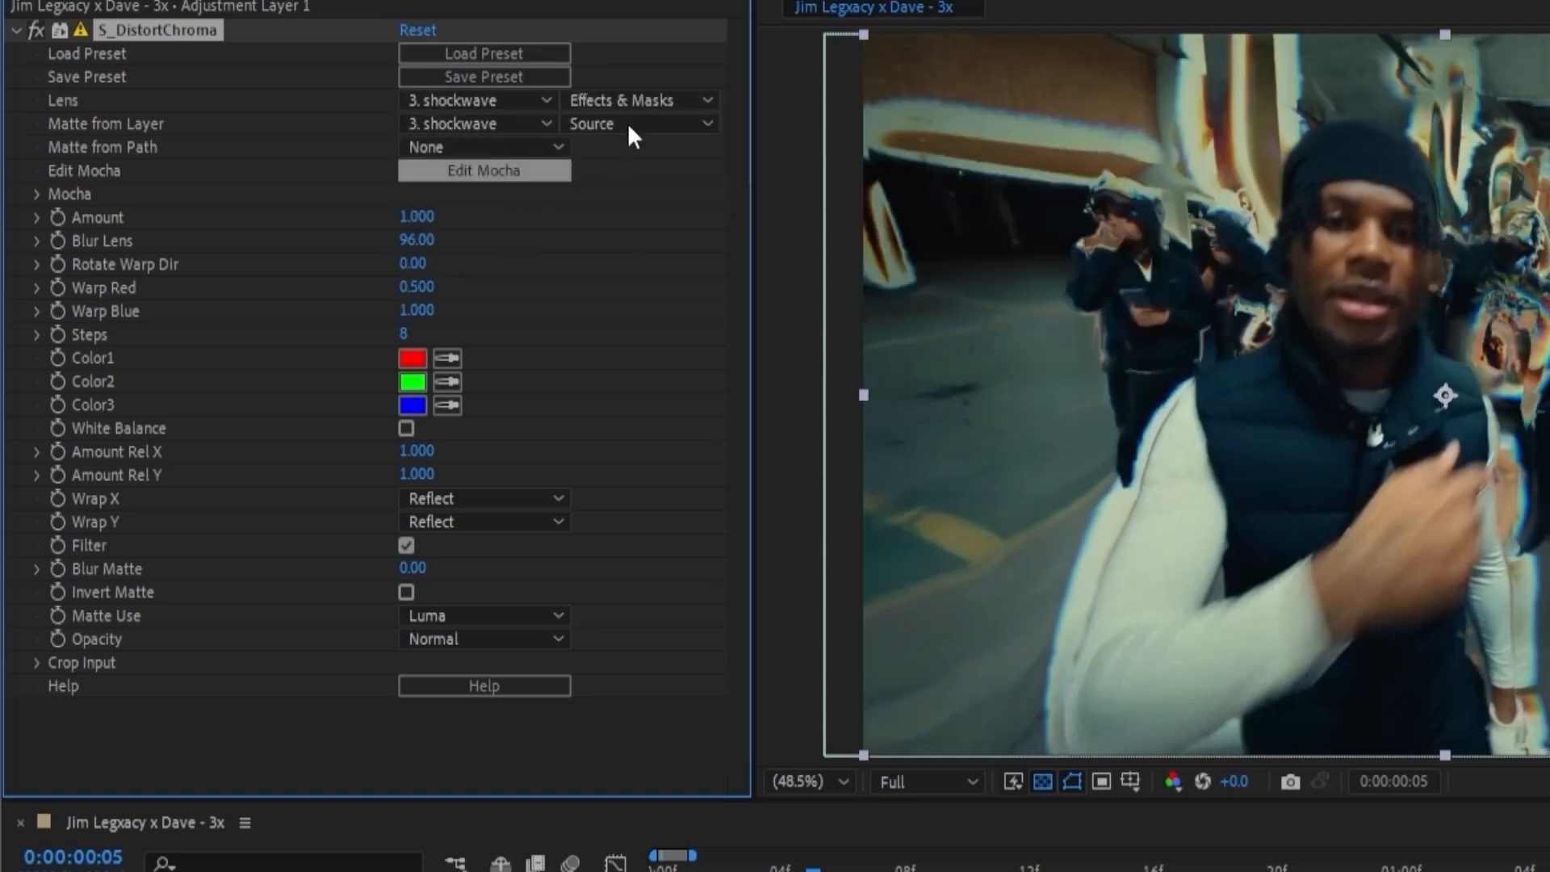
{"action": "left_click", "coordinate": [638, 127]}
{"action": "left_click", "coordinate": [651, 208]}
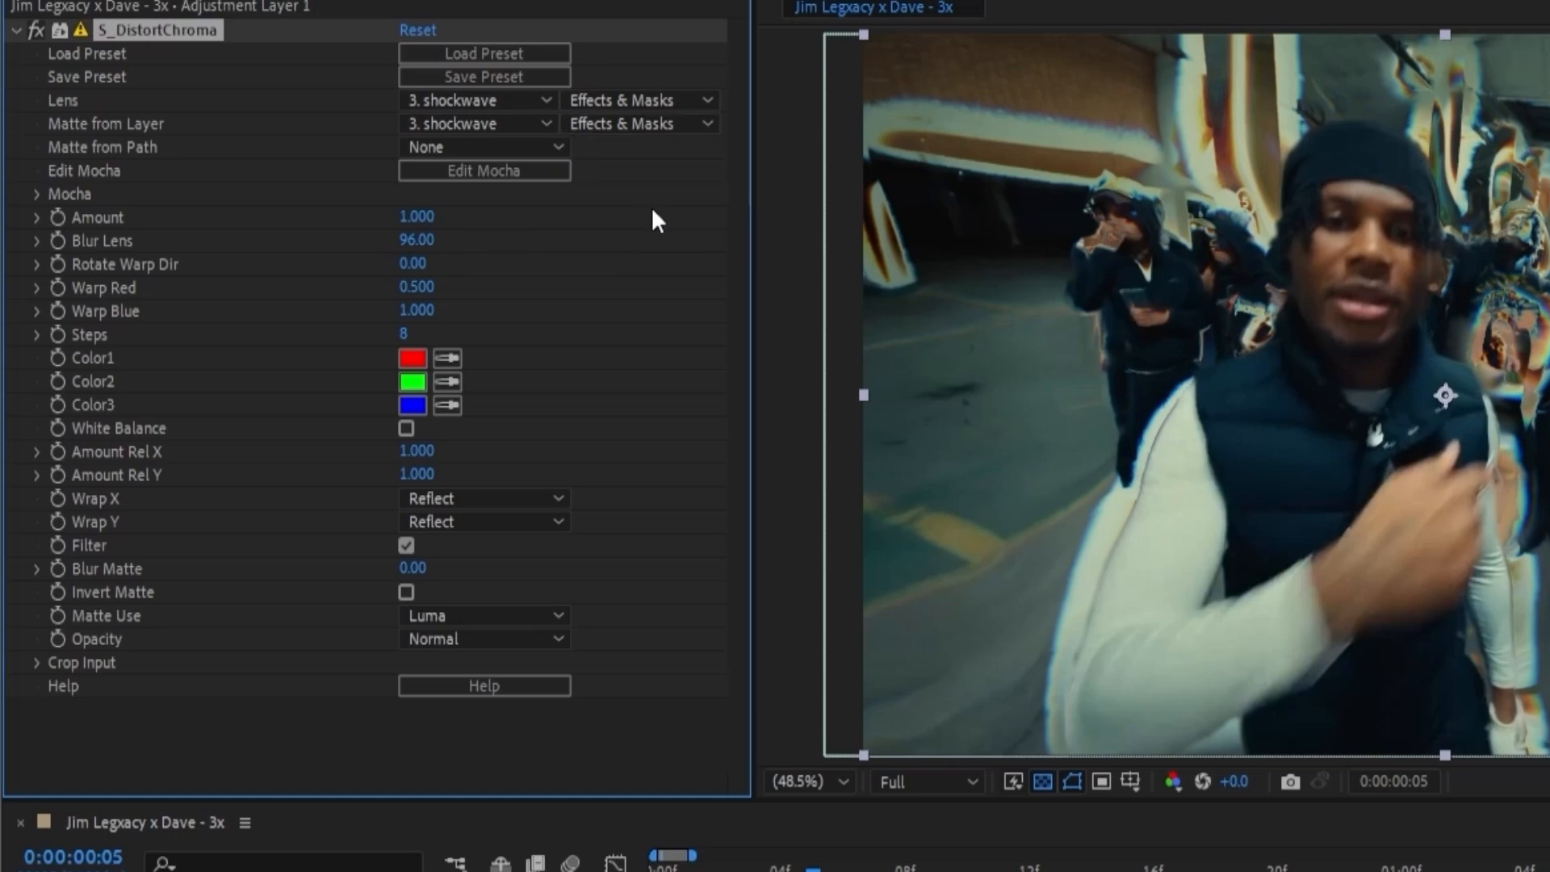
At frame 9, set the adjustment layer's S_DistortChroma Blur Lens to 25 and Amount to 0.1, and preview the result.
{"action": "left_click", "coordinate": [910, 867]}
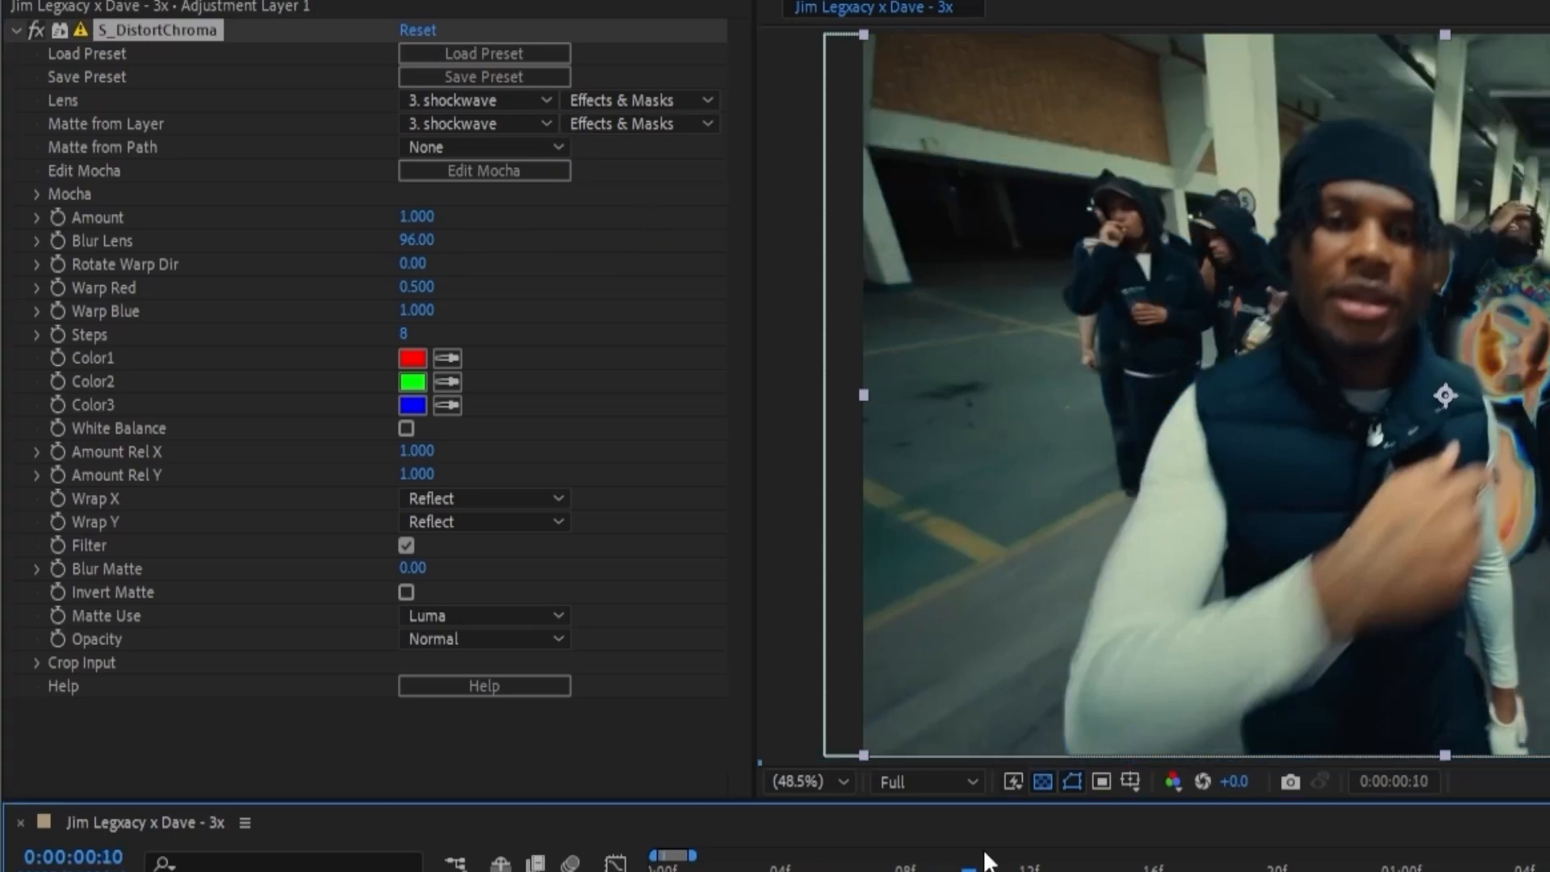
{"action": "left_click_drag", "start_coordinate": [984, 853], "coordinate": [938, 860]}
{"action": "left_click", "coordinate": [416, 240]}
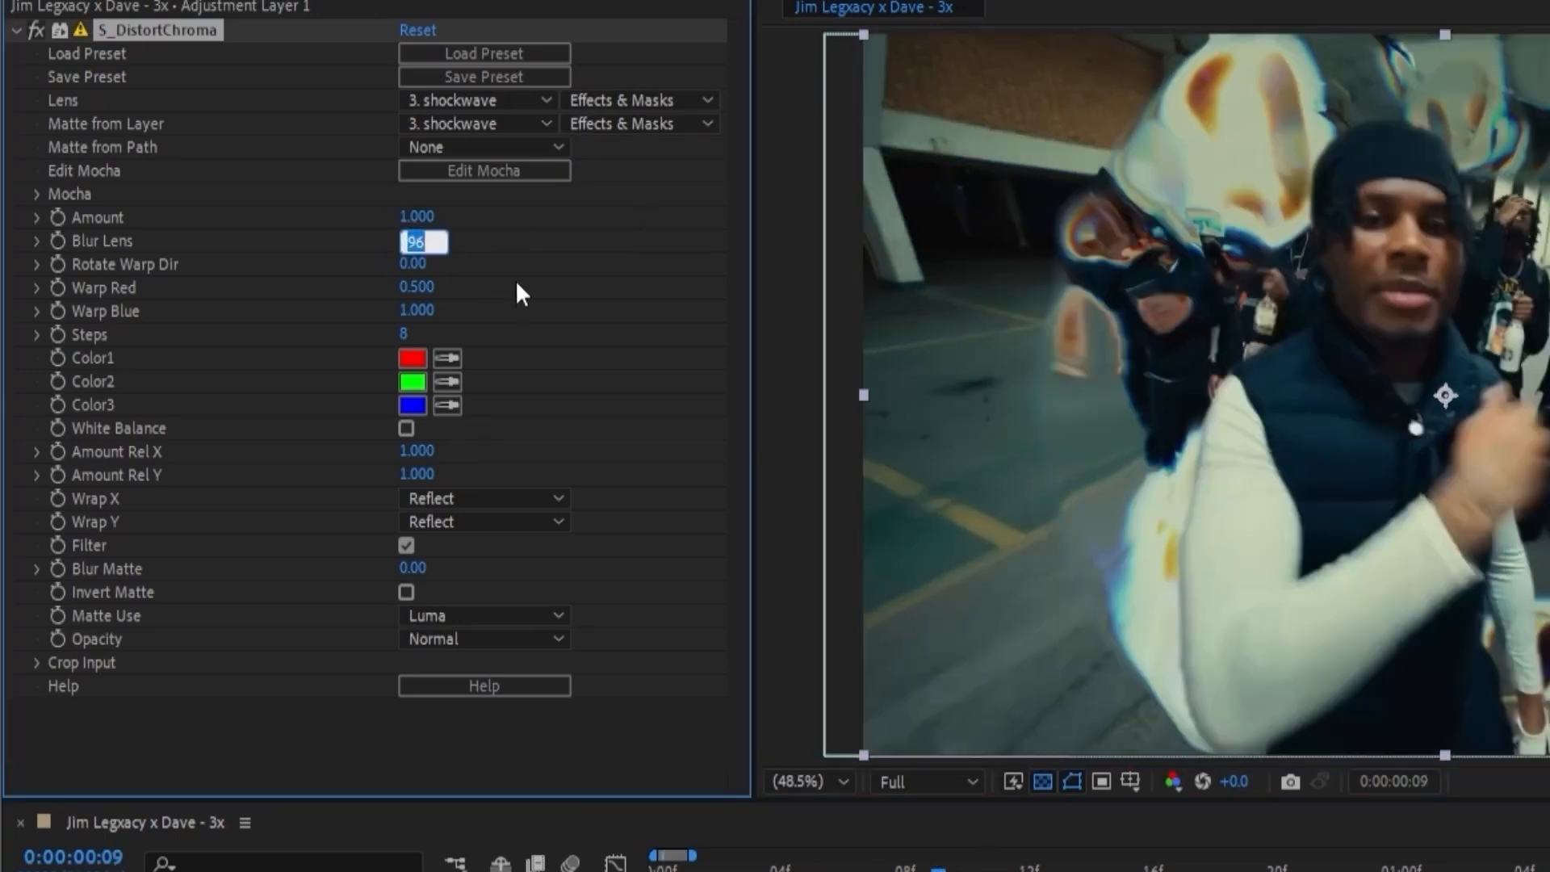
{"action": "type", "text": "25"}
{"action": "left_click", "coordinate": [410, 216]}
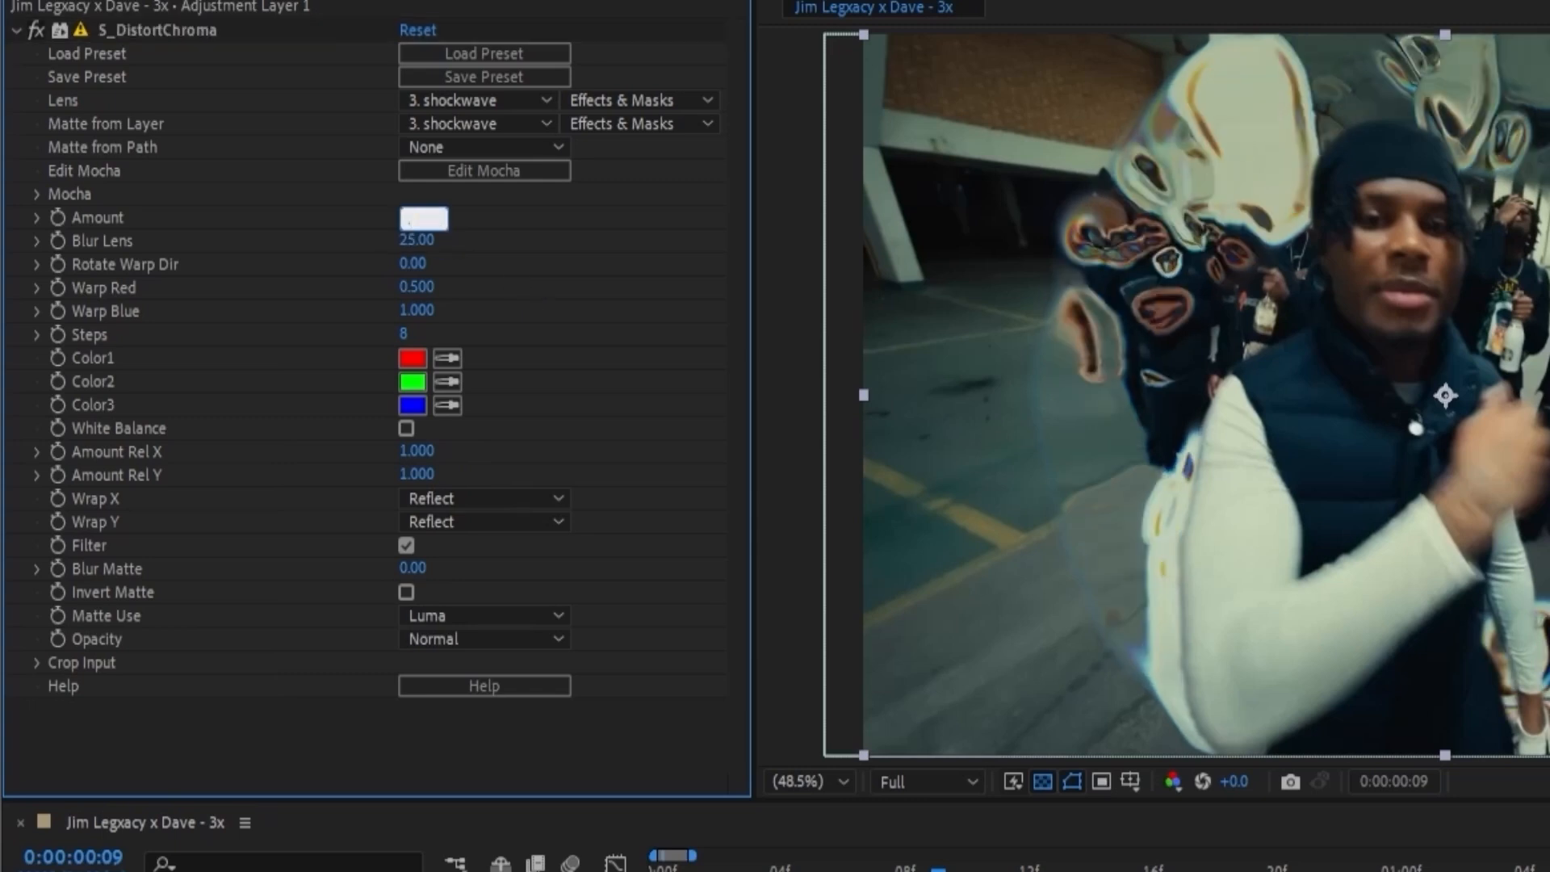
{"action": "type", "text": "1"}
{"action": "left_click", "coordinate": [236, 59]}
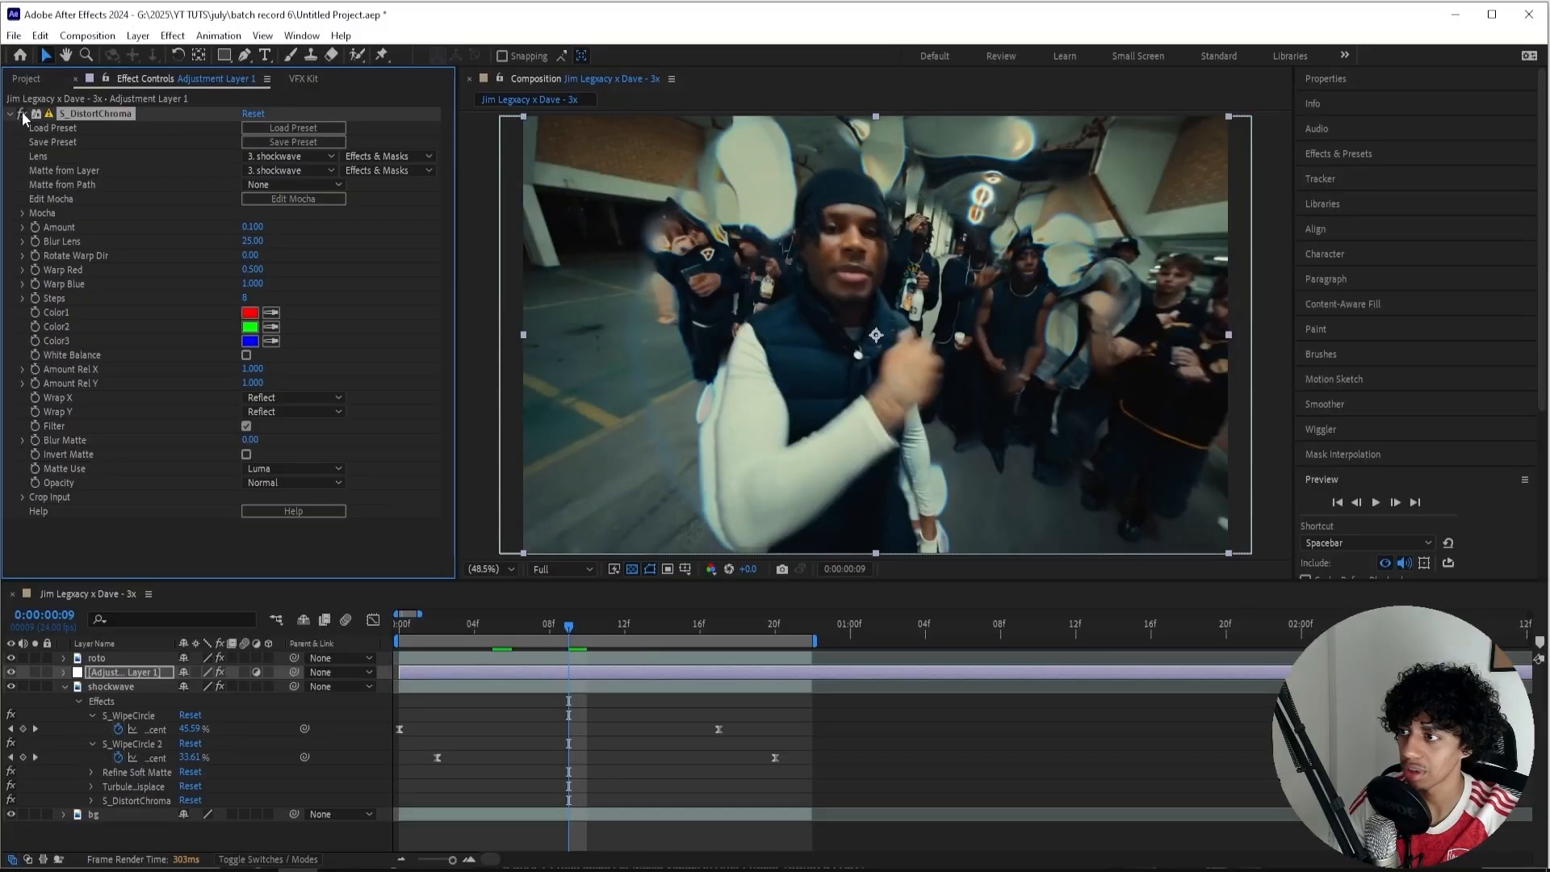
{"action": "key", "text": "space"}
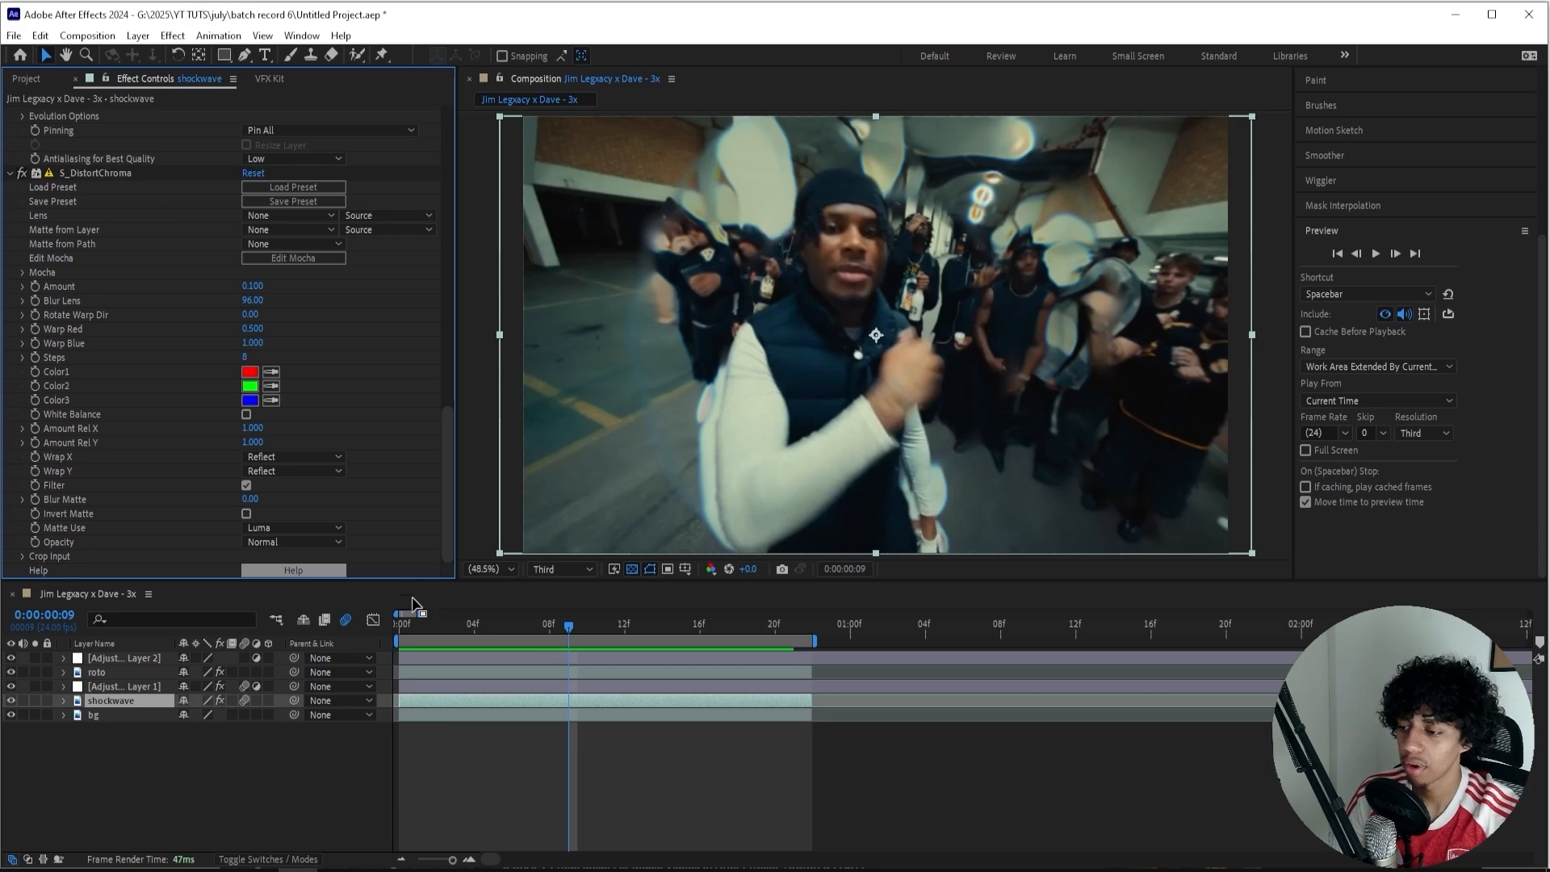
Apply Deep Glow to the shockwave layer and lower its Exposure to 0.24.
{"action": "key", "text": "ctrl+space"}
{"action": "type", "text": "deep gl"}
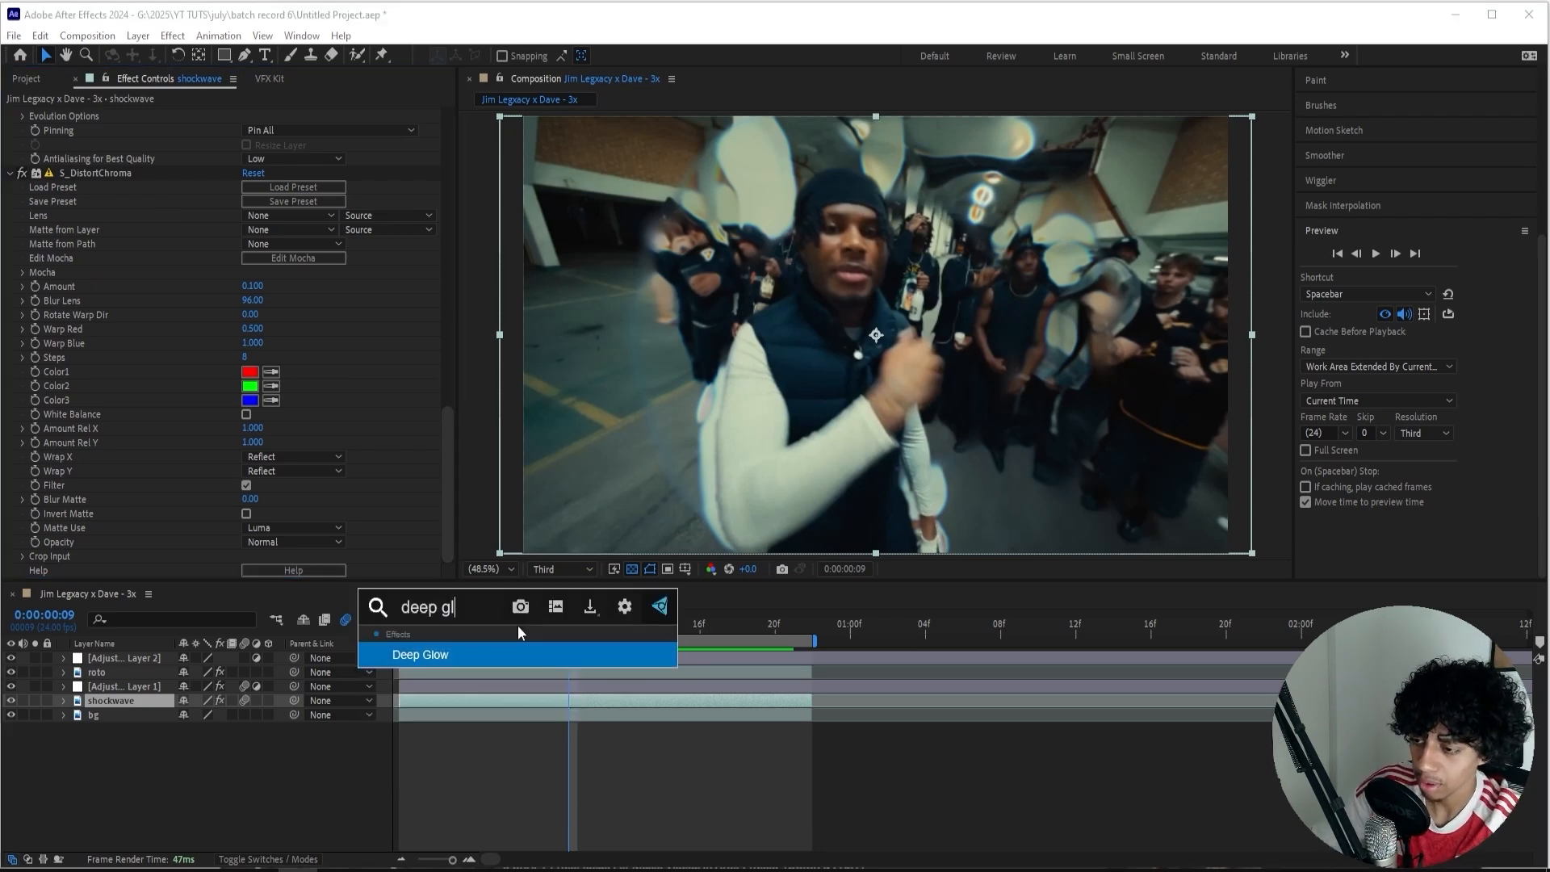
{"action": "key", "text": "Return"}
{"action": "left_click_drag", "start_coordinate": [231, 302], "coordinate": [162, 306]}
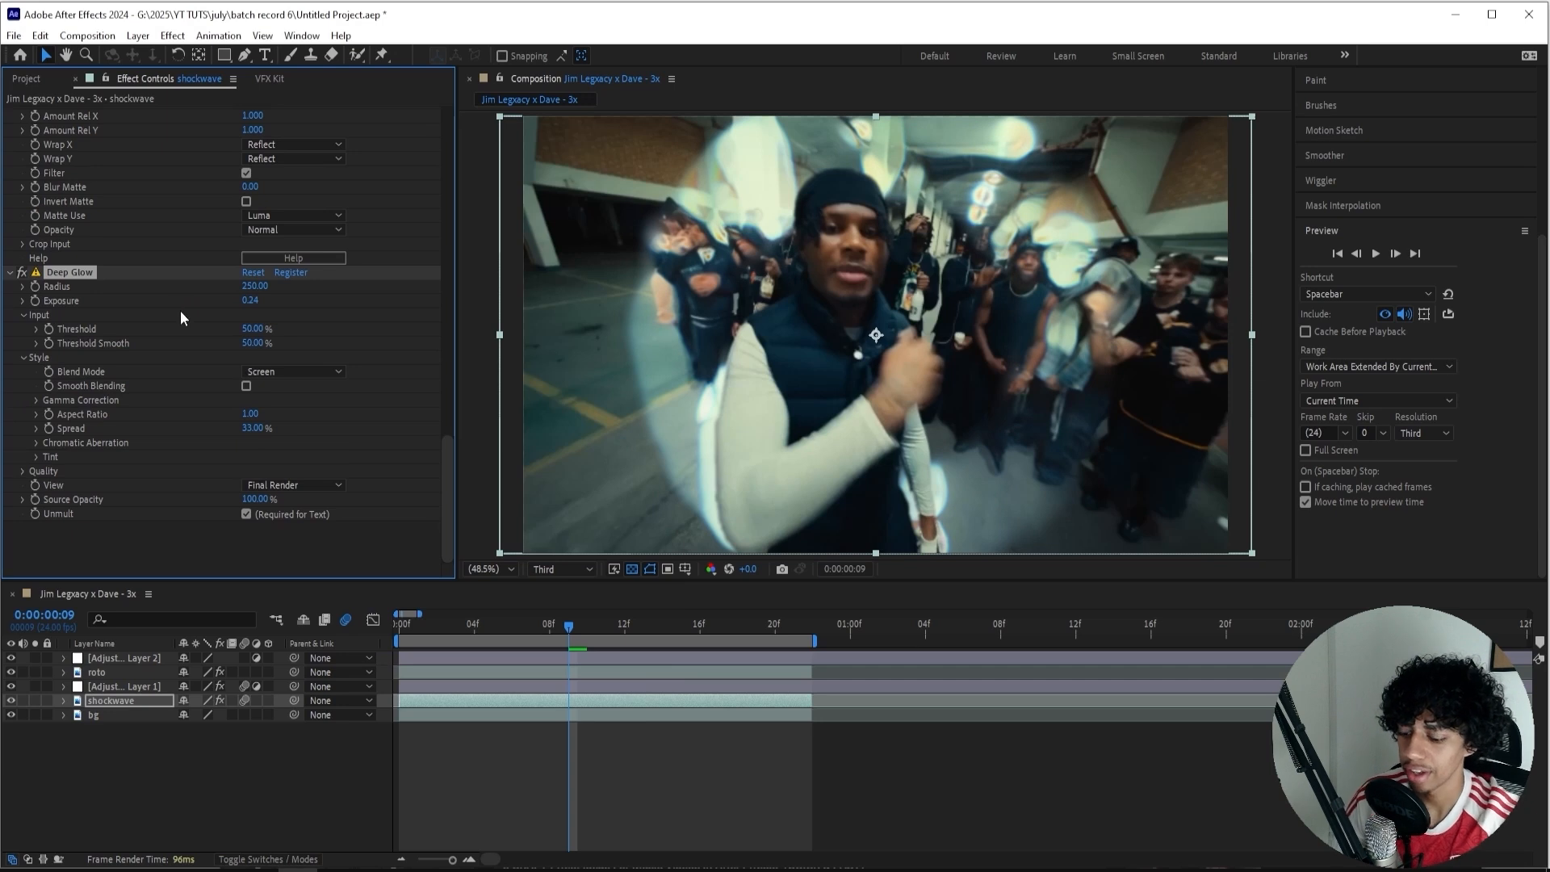
Apply the S_DropShadow effect to the shockwave layer.
{"action": "key", "text": "ctrl+space"}
{"action": "type", "text": "dropshad"}
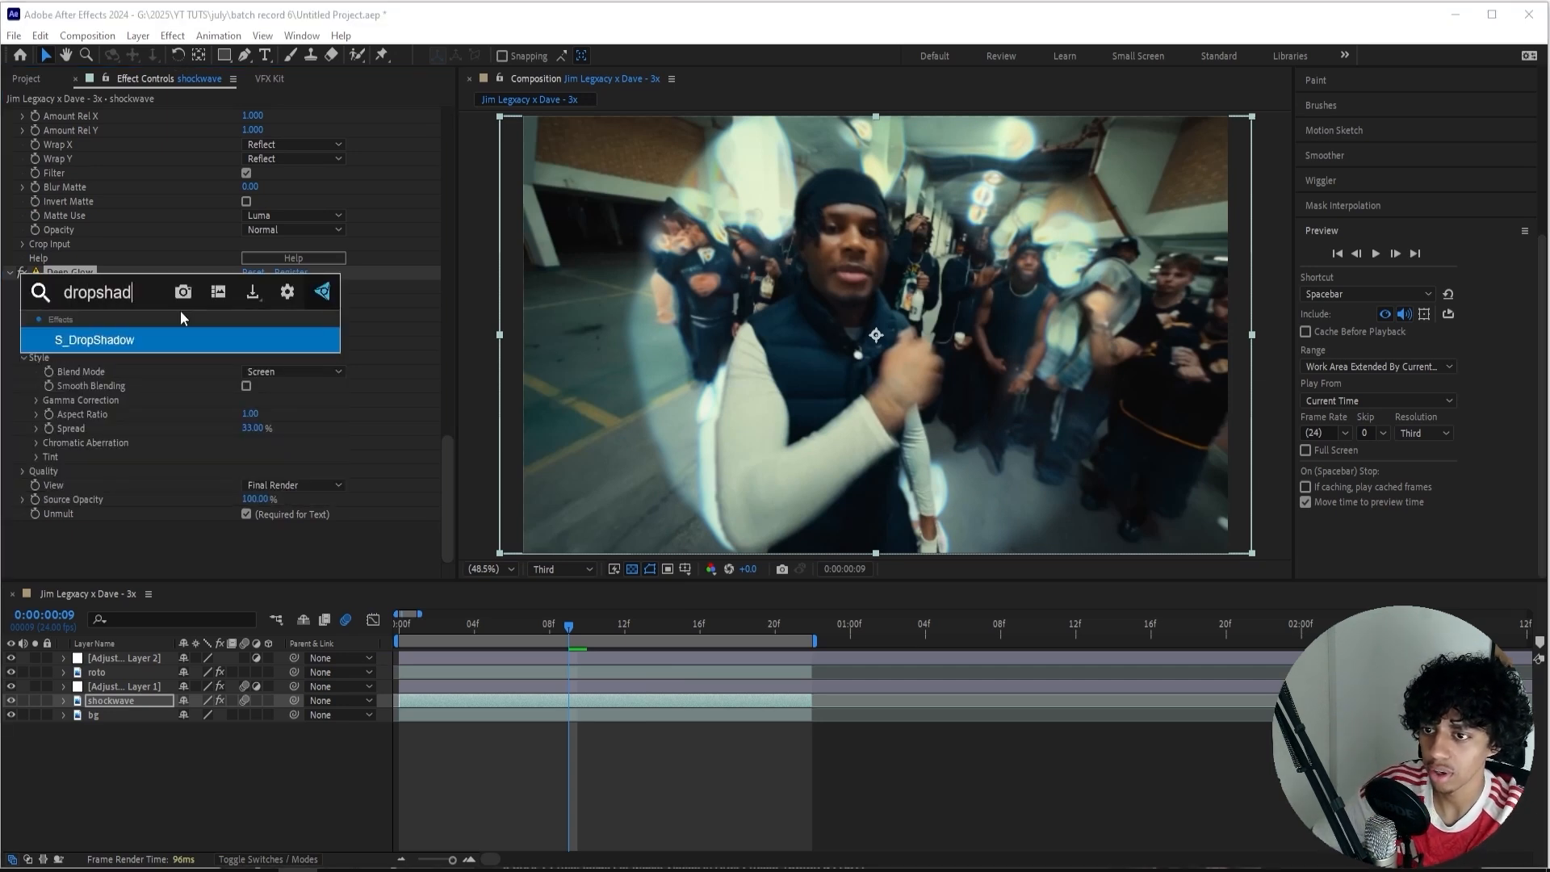
{"action": "key", "text": "Return"}
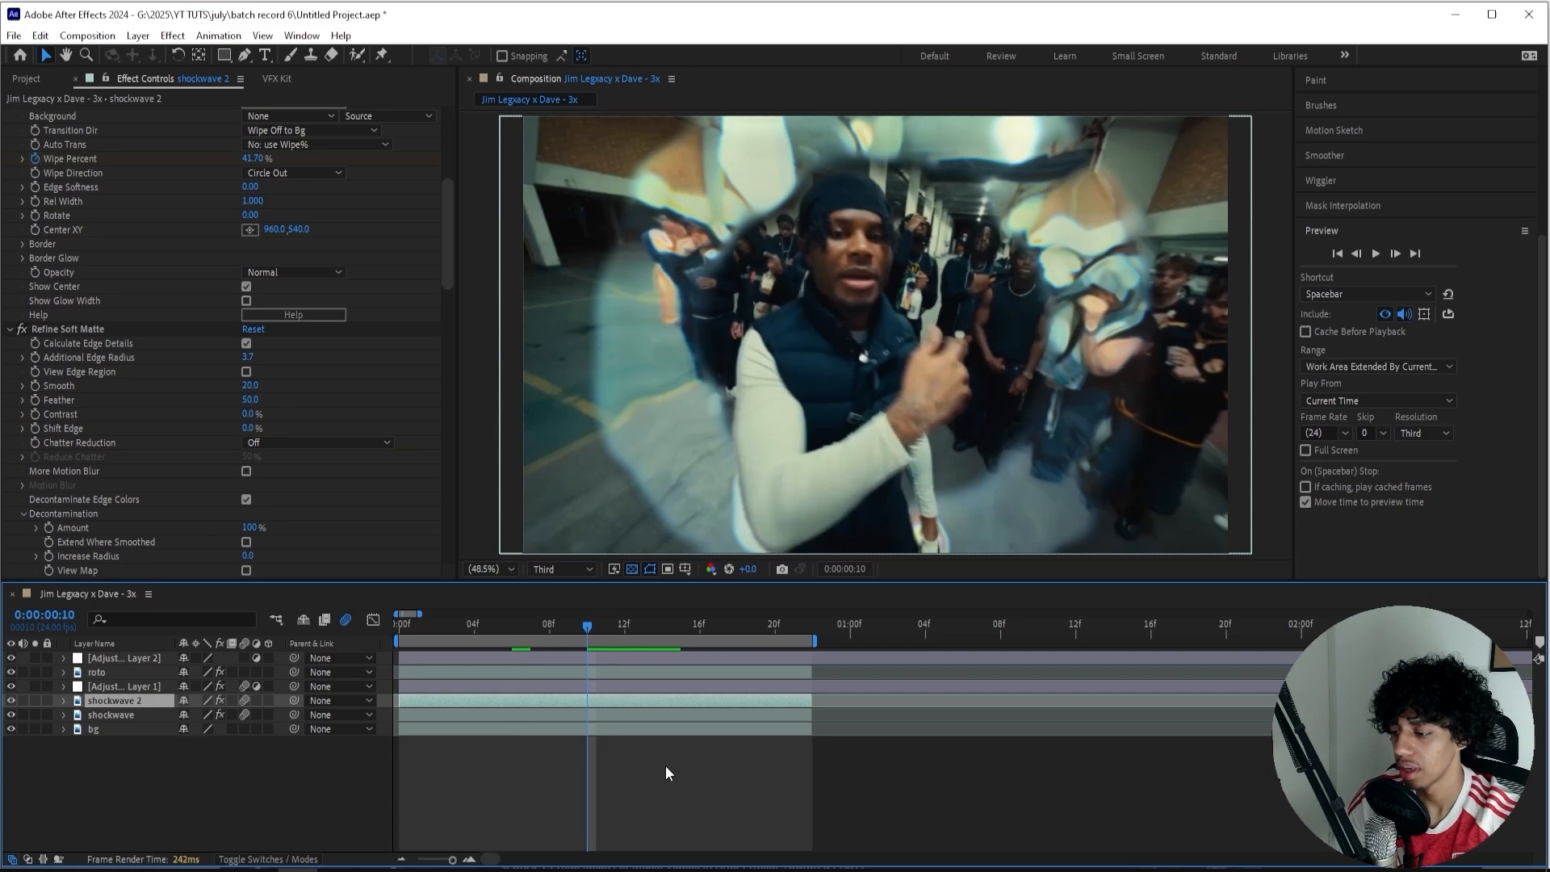
Create a new adjustment layer at the top of the layer stack and return to frame 0.
{"action": "left_click", "coordinate": [665, 765]}
{"action": "key", "text": "ctrl+alt+y"}
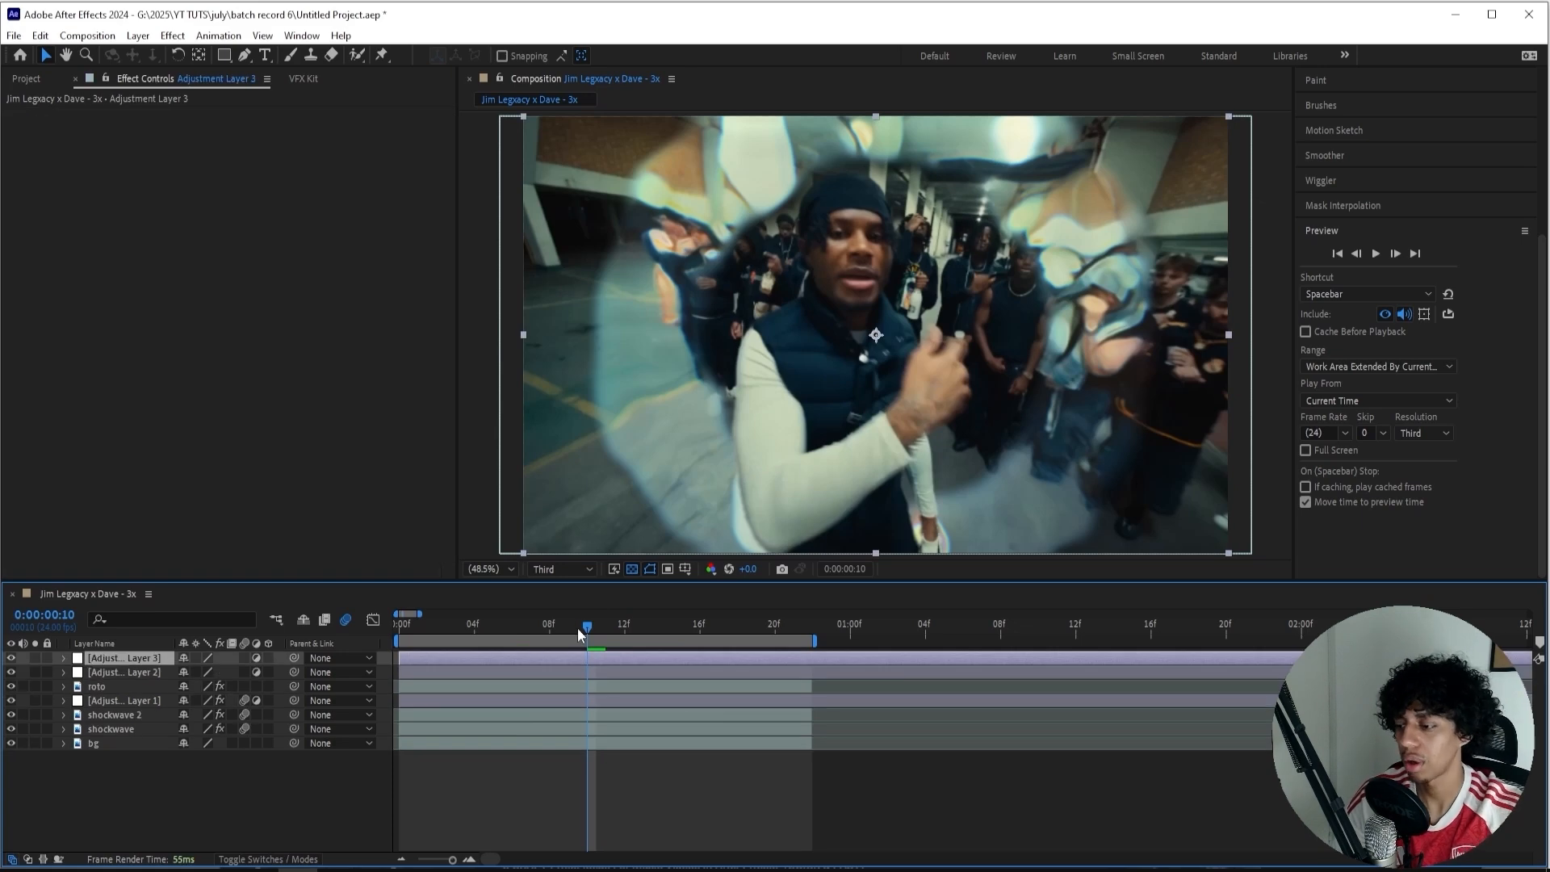
{"action": "left_click_drag", "start_coordinate": [580, 628], "coordinate": [339, 635]}
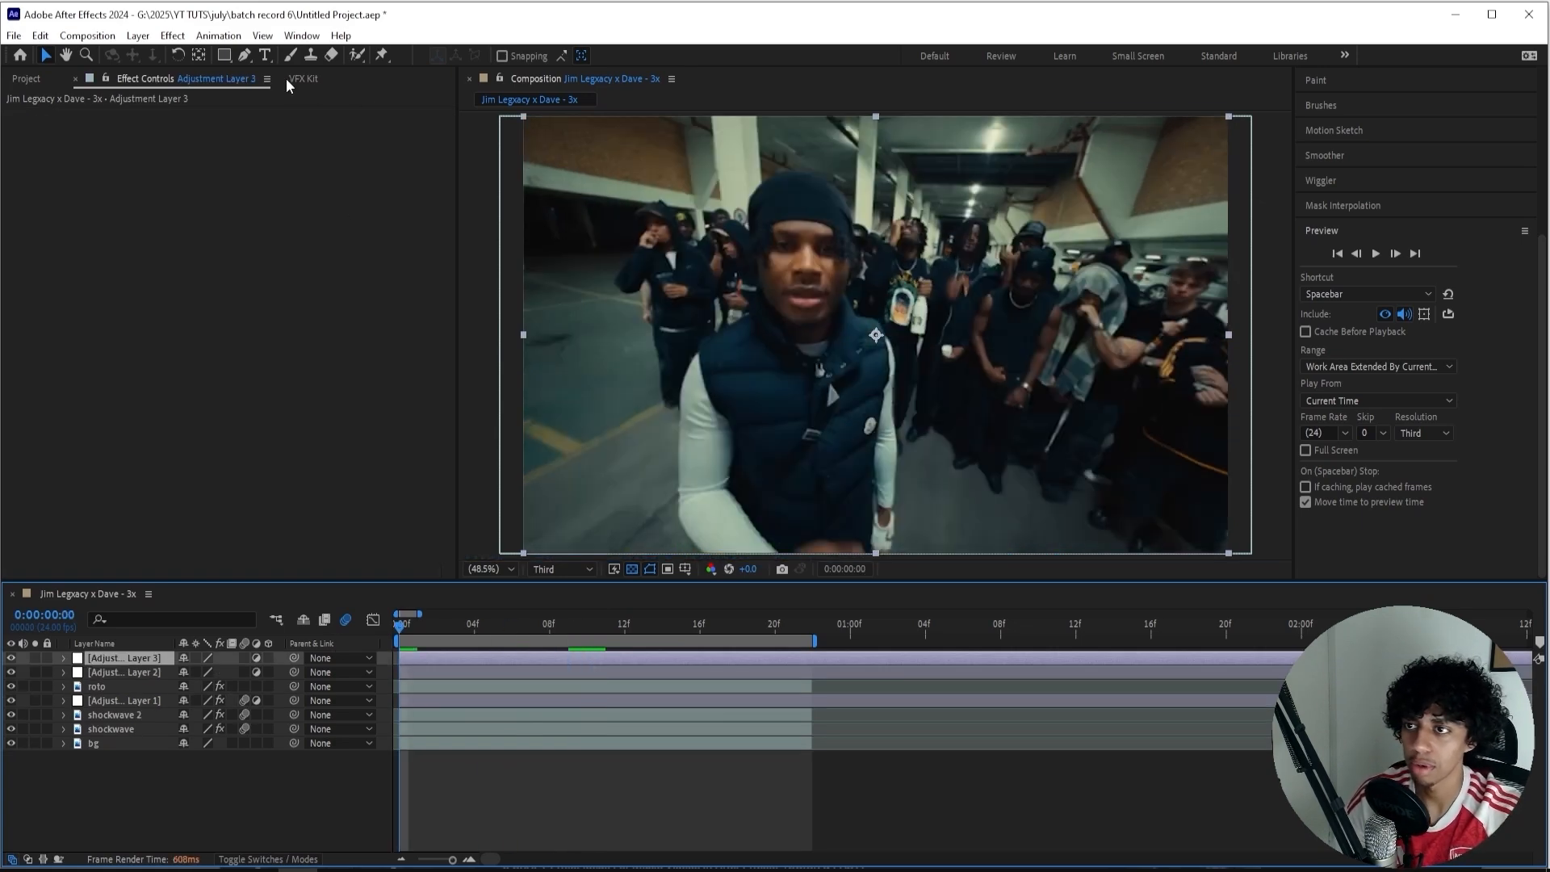
Browse VFX Kit's Shakes presets and apply one with Transform and S_Shake to the top adjustment layer.
{"action": "left_click", "coordinate": [297, 78]}
{"action": "left_click", "coordinate": [244, 394]}
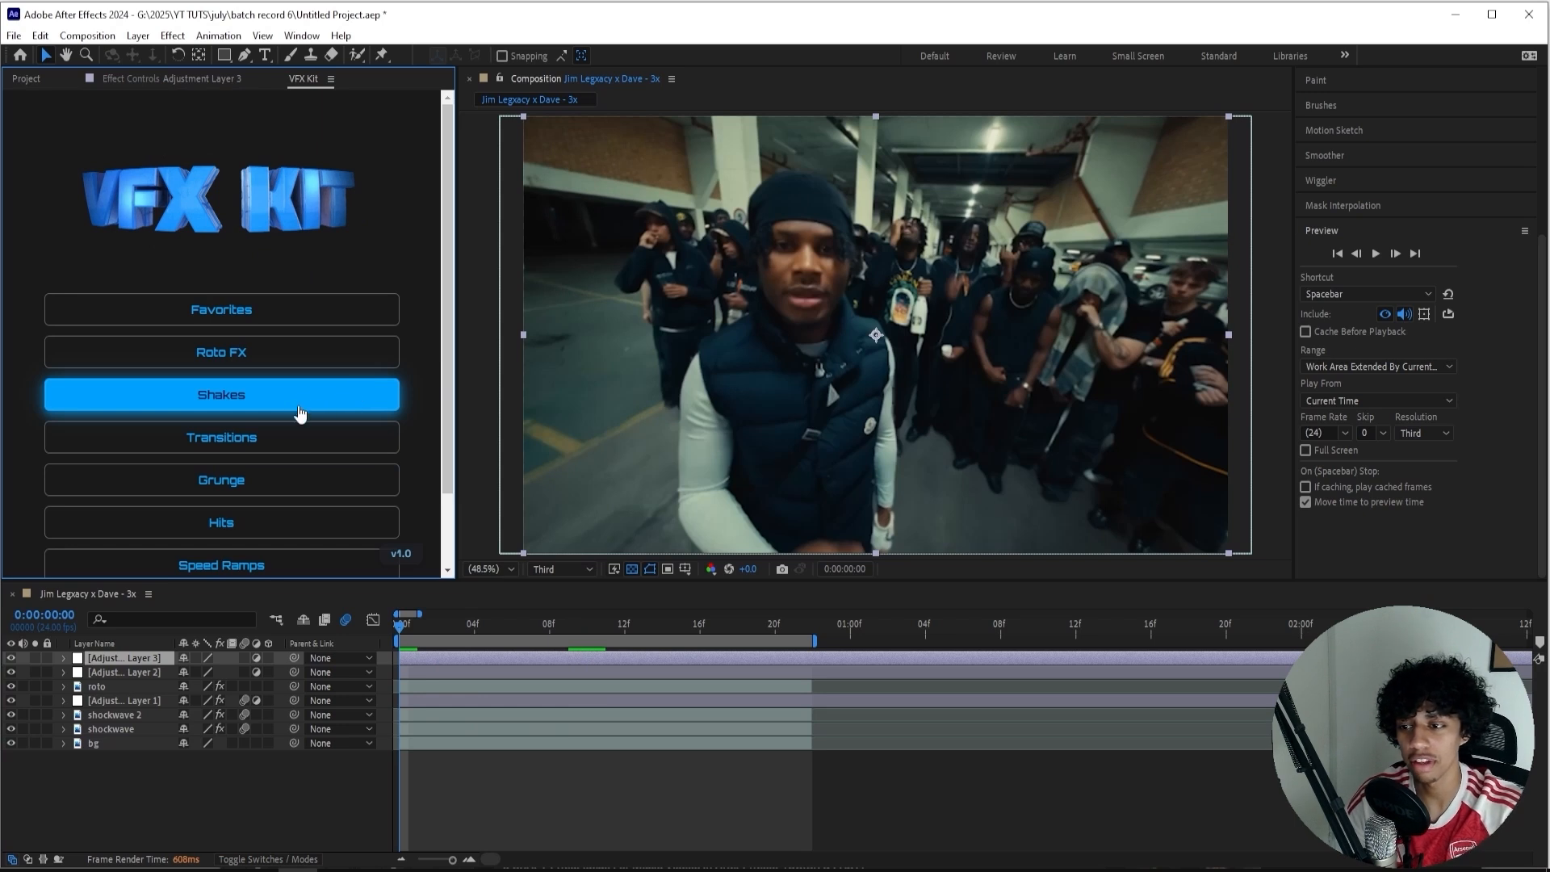
{"action": "scroll", "coordinate": [300, 404], "scroll_direction": "down", "scroll_amount": 2}
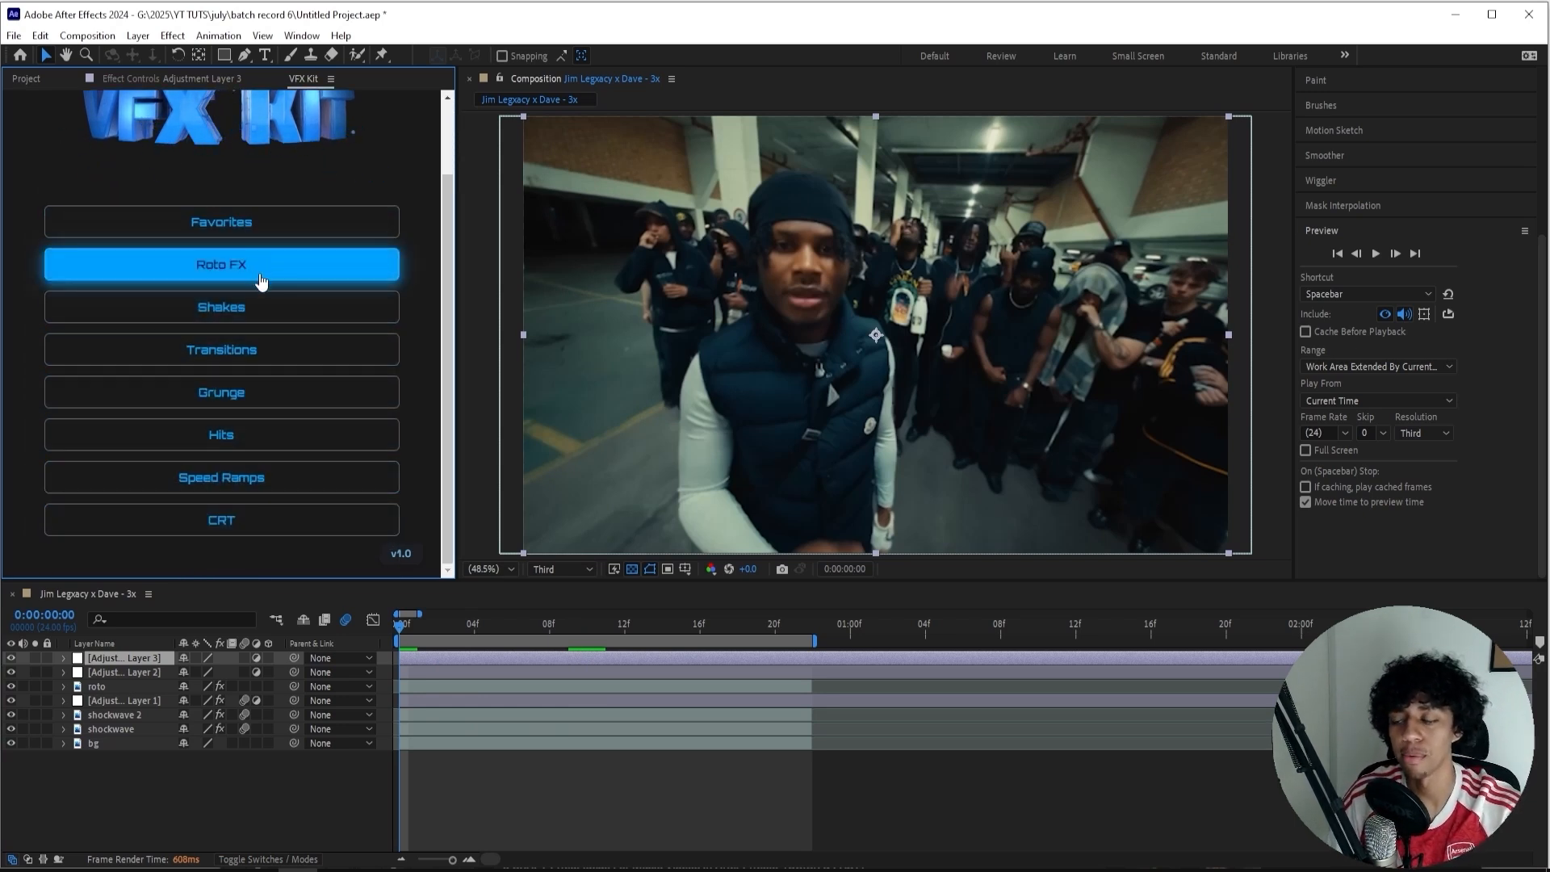
{"action": "left_click", "coordinate": [309, 328]}
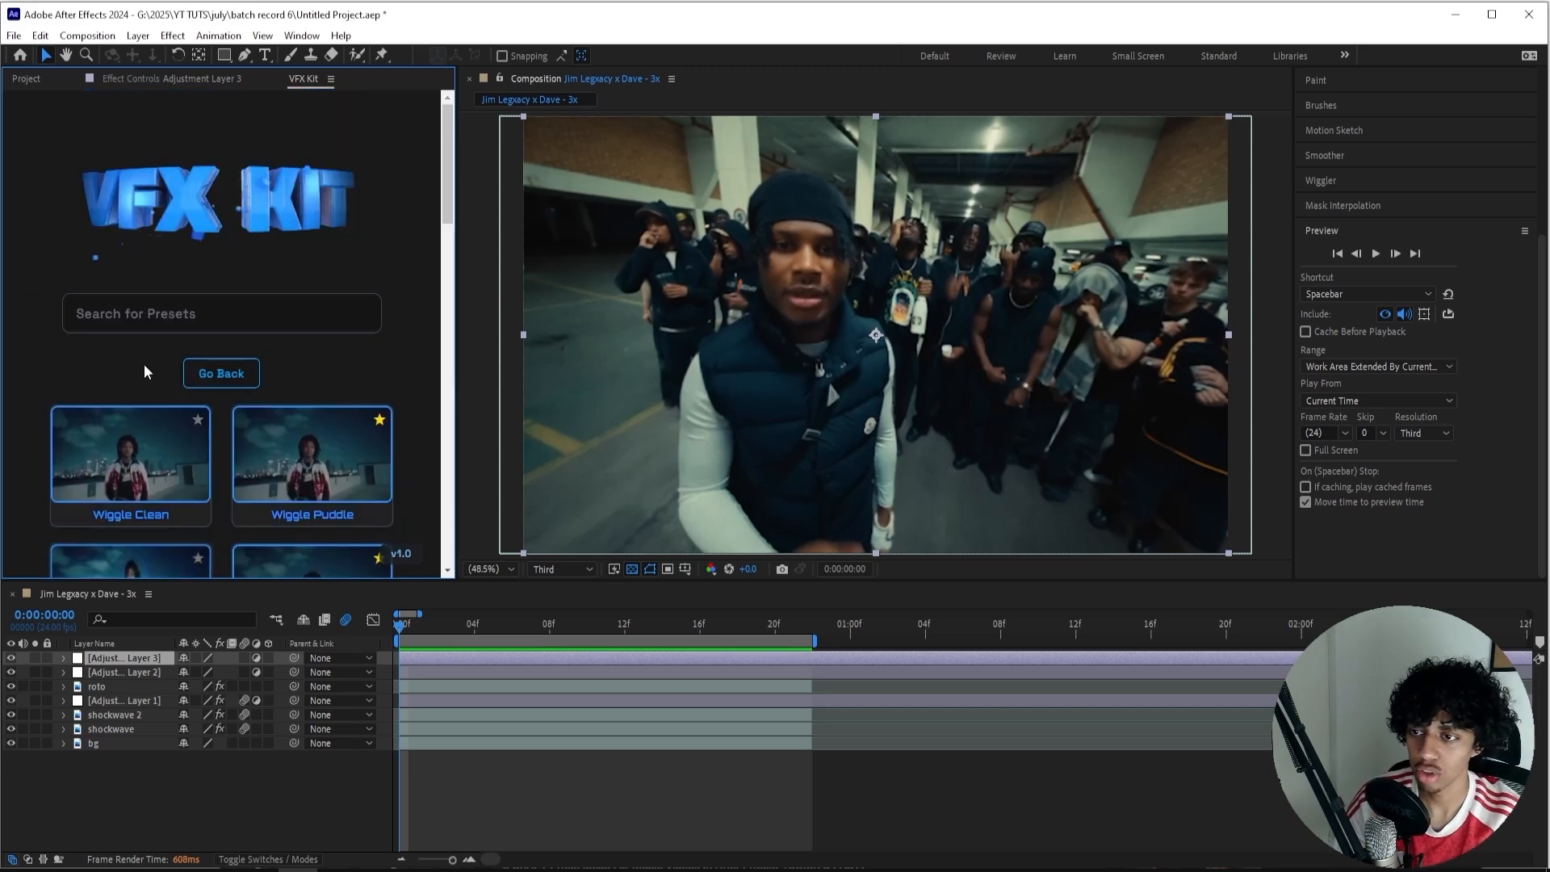
{"action": "scroll", "coordinate": [218, 339], "scroll_direction": "down", "scroll_amount": 2}
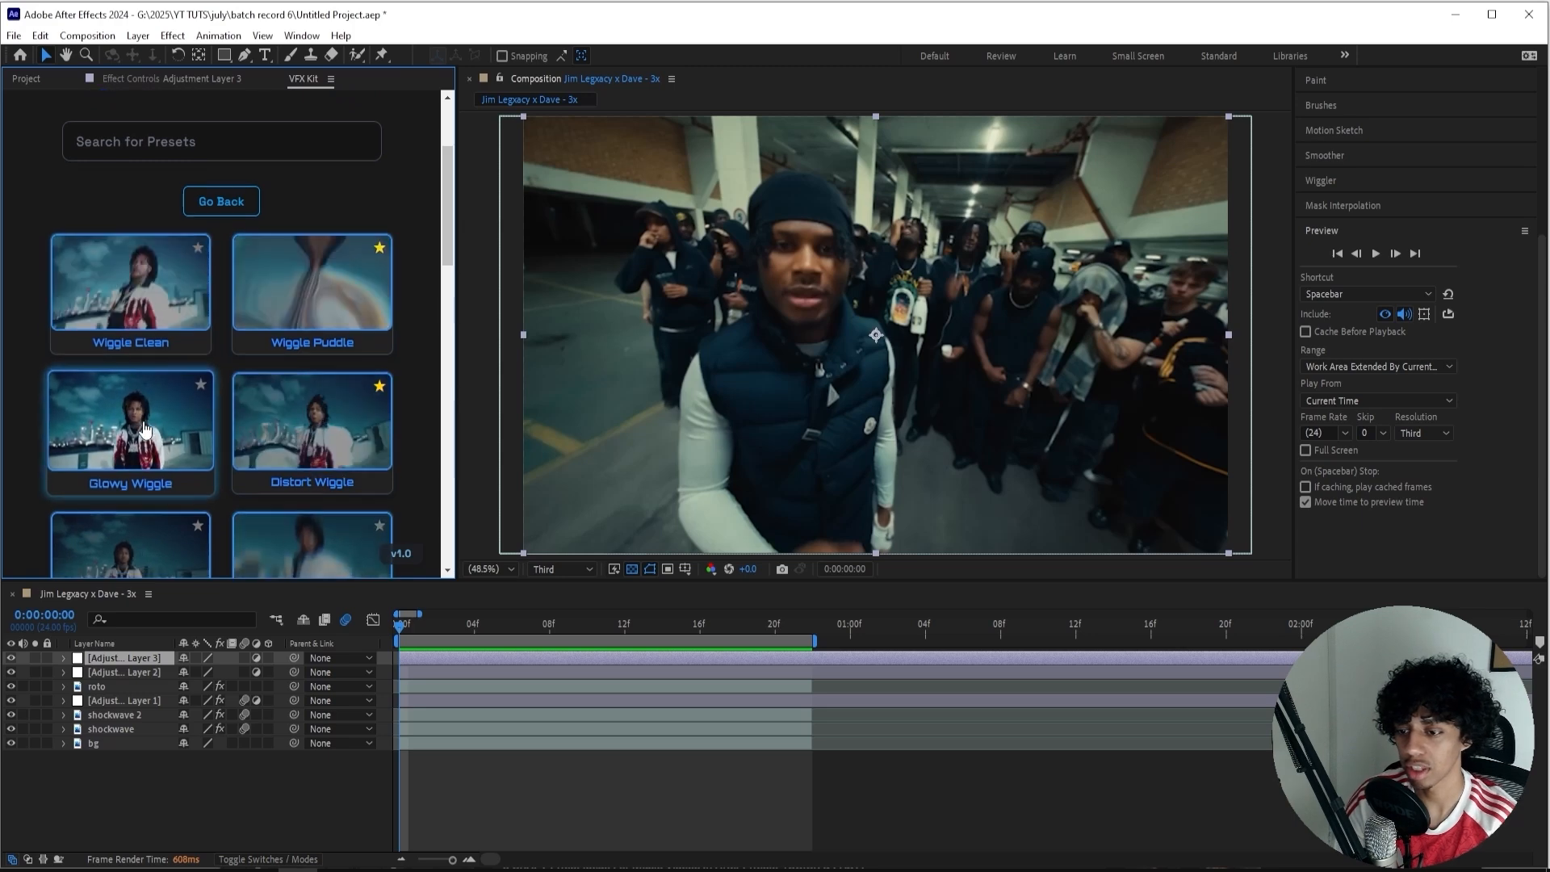
{"action": "scroll", "coordinate": [145, 427], "scroll_direction": "down", "scroll_amount": 3}
{"action": "scroll", "coordinate": [140, 358], "scroll_direction": "down", "scroll_amount": 2}
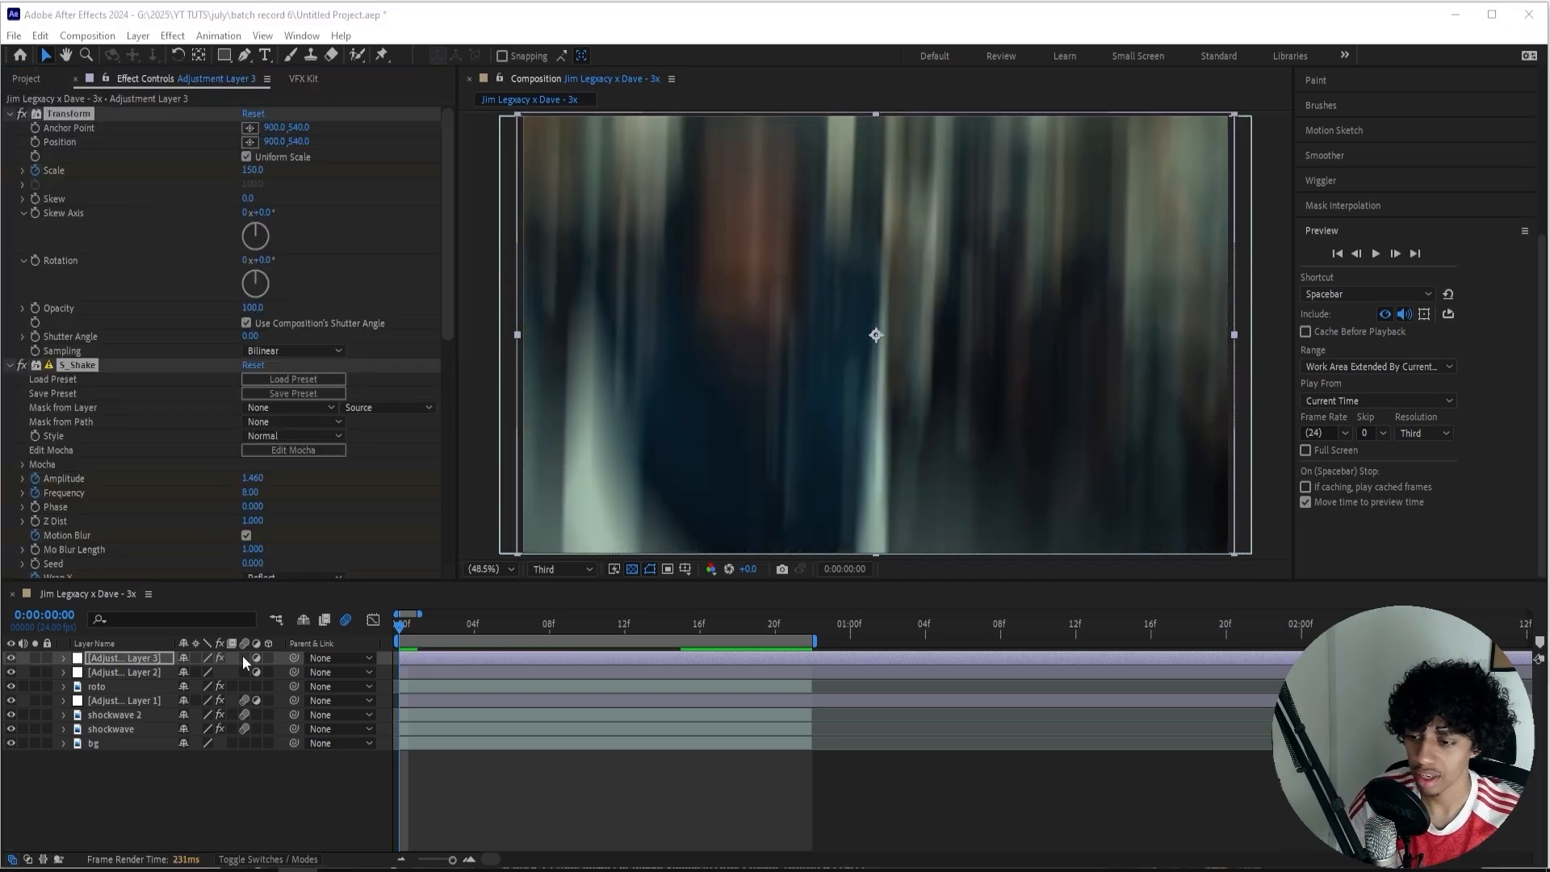
Enable motion blur on the shake adjustment layer and preview the composition.
{"action": "left_click", "coordinate": [244, 658]}
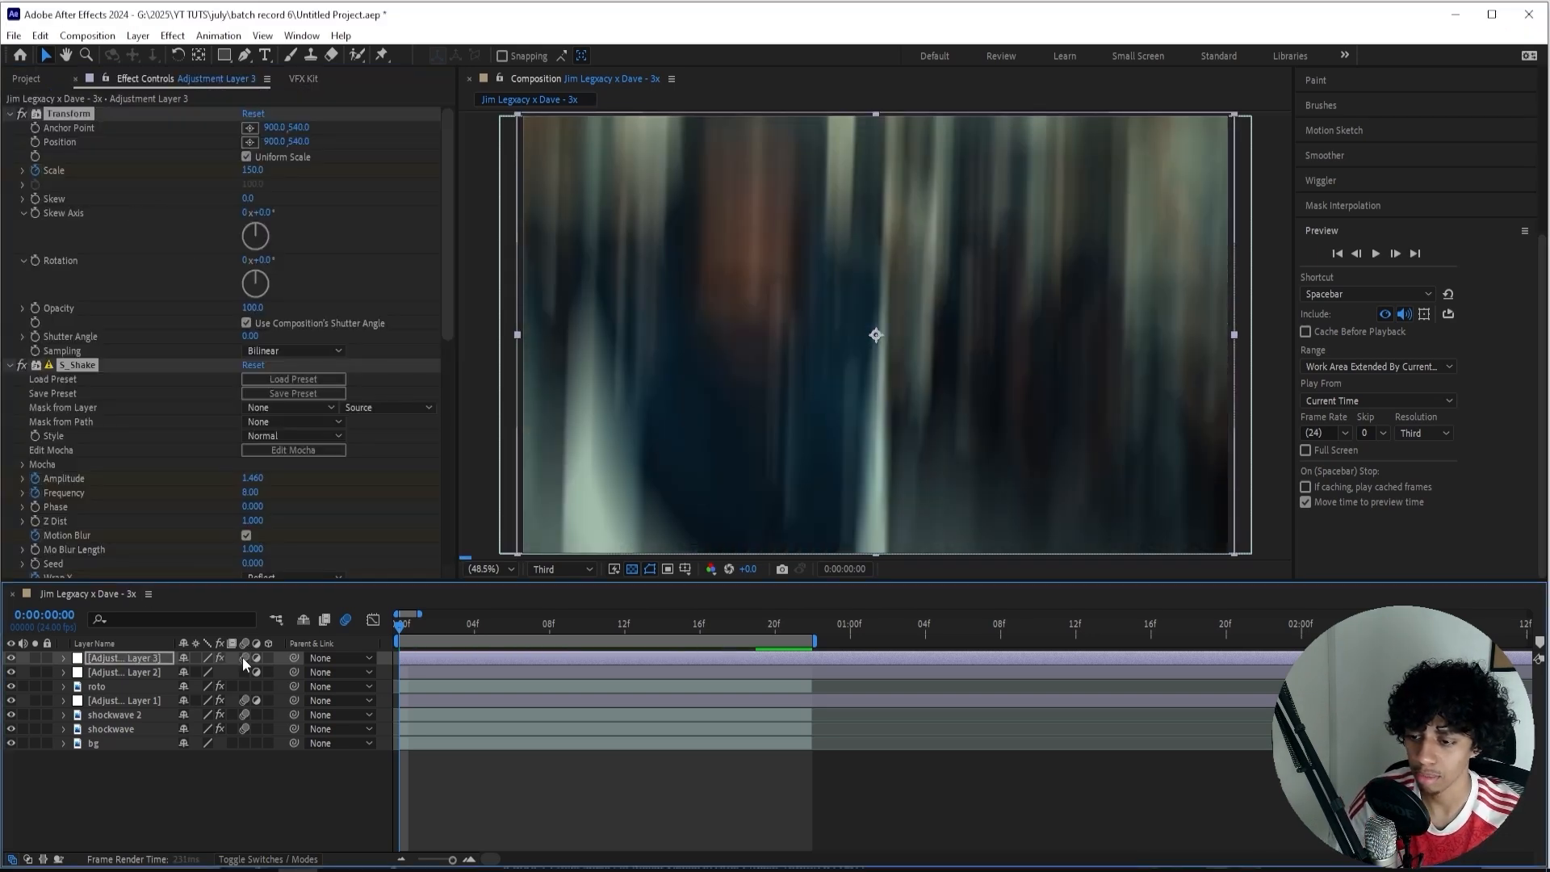
{"action": "left_click", "coordinate": [441, 660]}
{"action": "left_click", "coordinate": [567, 803]}
{"action": "key", "text": "space"}
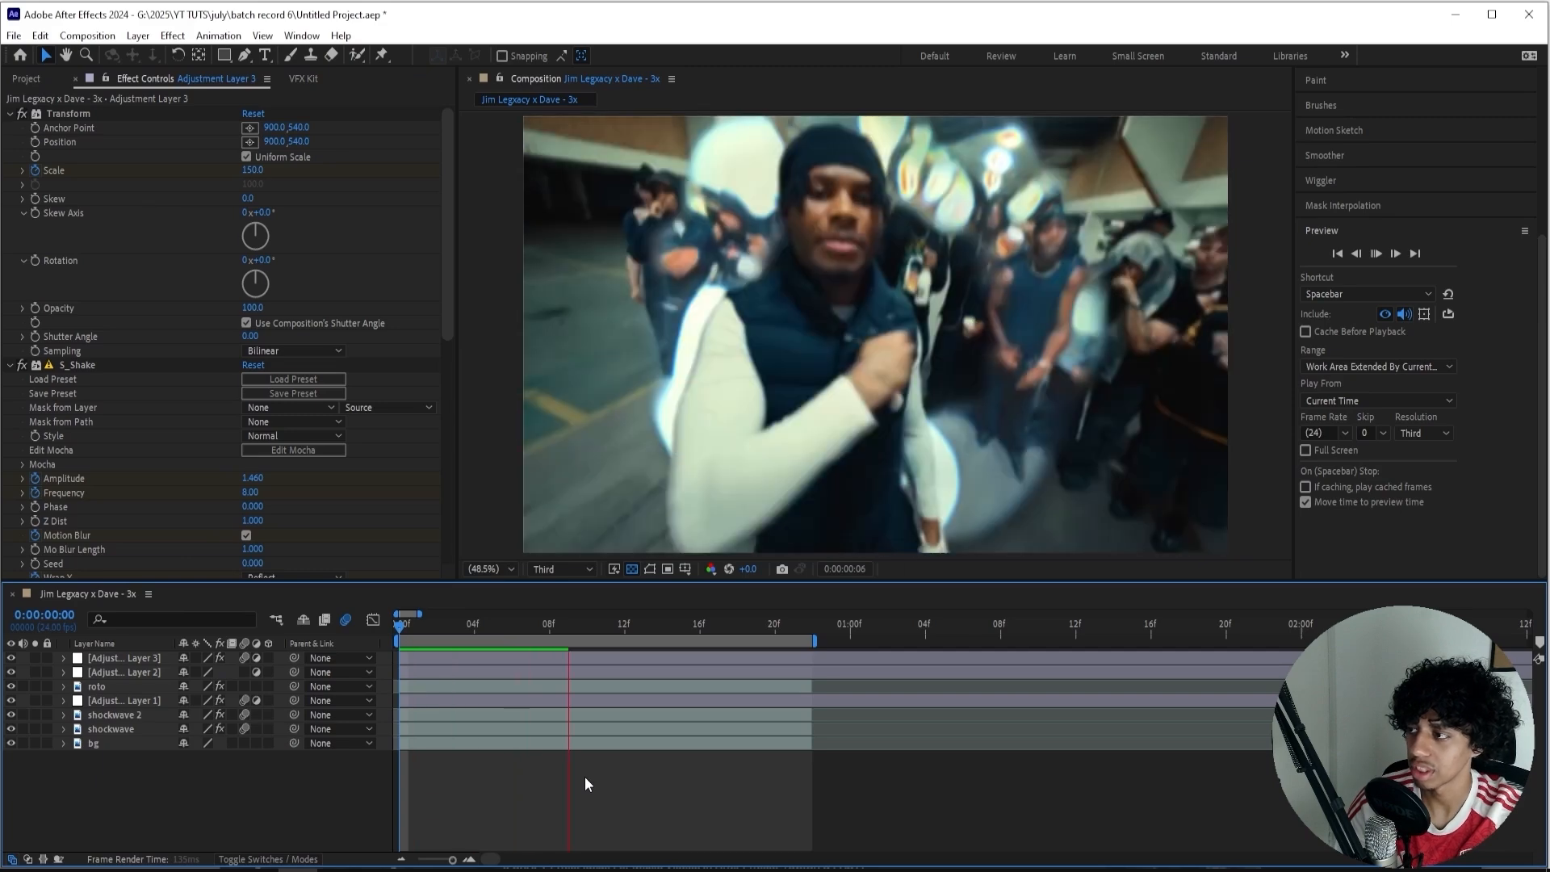
Create another adjustment layer, place it directly below the shake adjustment layer, and return to frame 0.
{"action": "left_click", "coordinate": [423, 623]}
{"action": "left_click_drag", "start_coordinate": [423, 623], "coordinate": [548, 623]}
{"action": "key", "text": "ctrl+alt+y"}
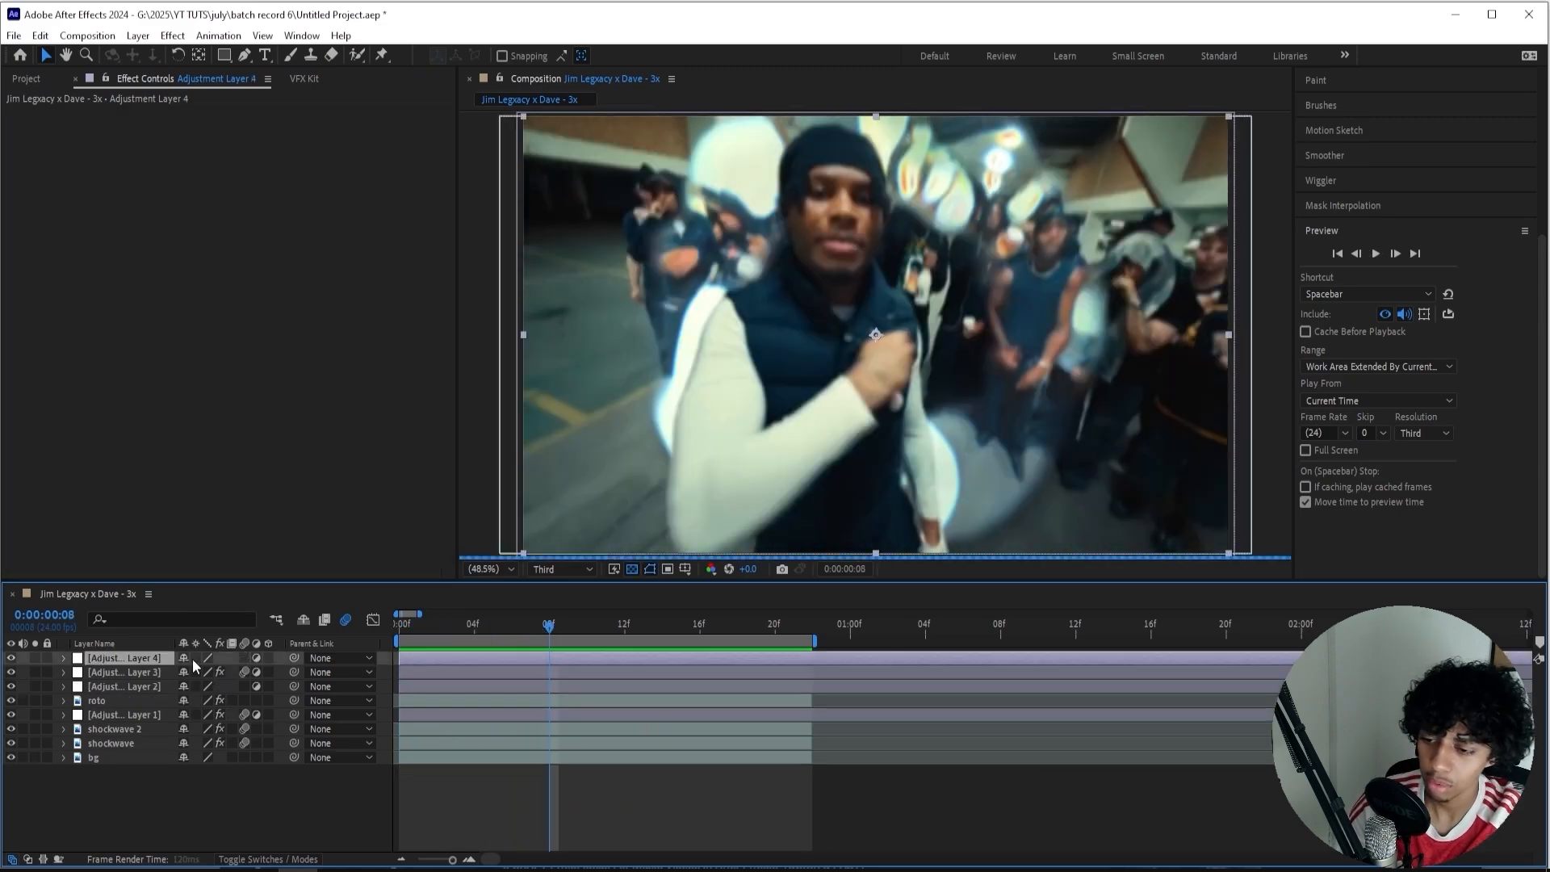
{"action": "left_click_drag", "start_coordinate": [115, 694], "coordinate": [118, 671]}
{"action": "left_click", "coordinate": [395, 631]}
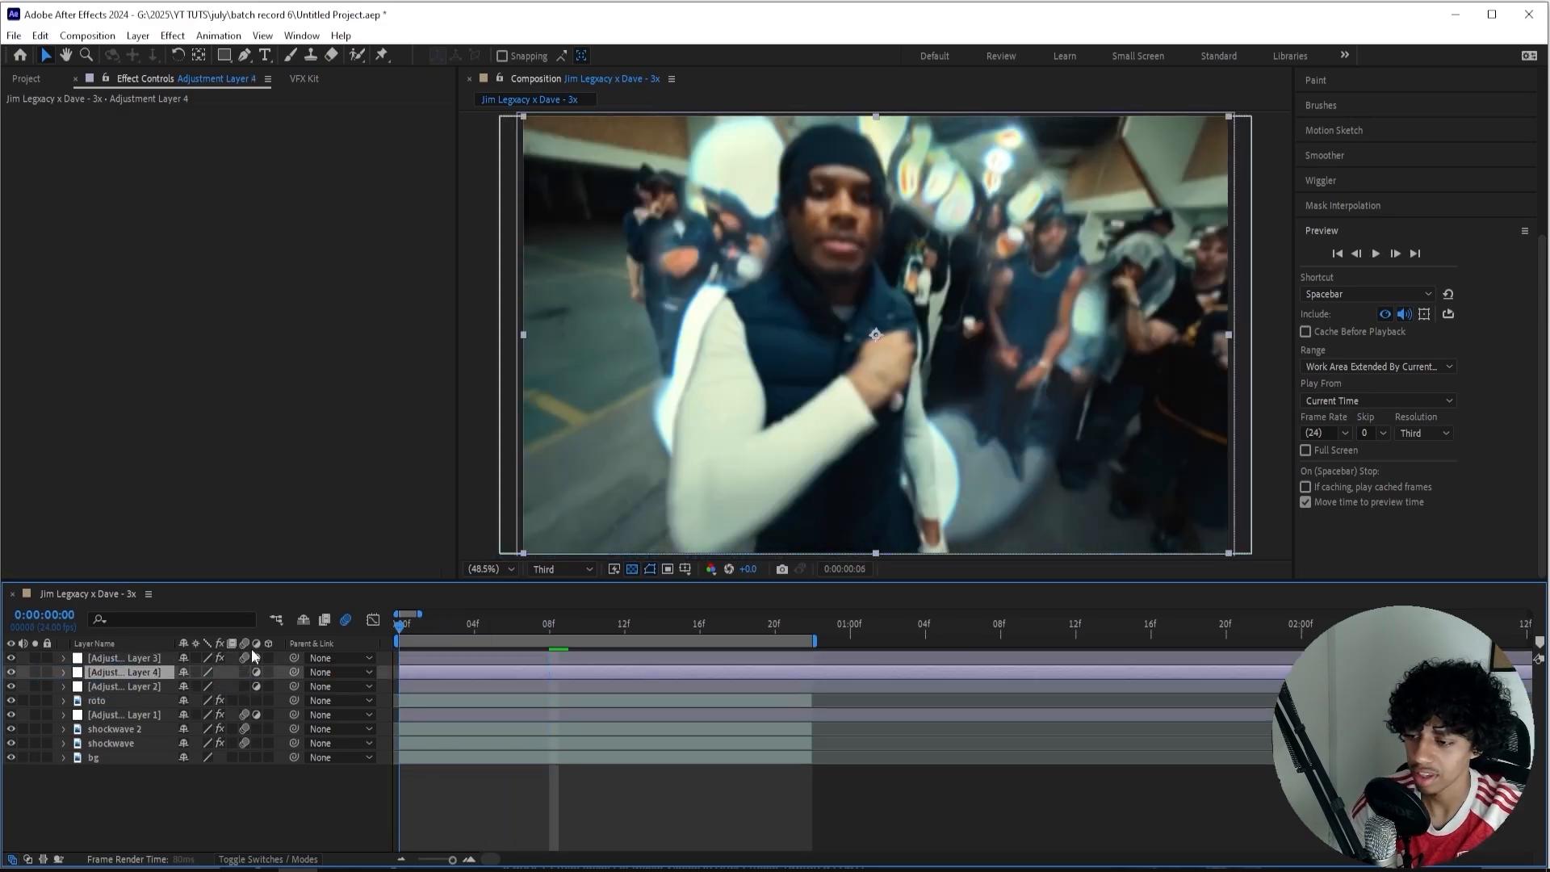
Apply uni.Chromatic Aberration to the adjustment layer directly below the shake layer.
{"action": "key", "text": "ctrl+space"}
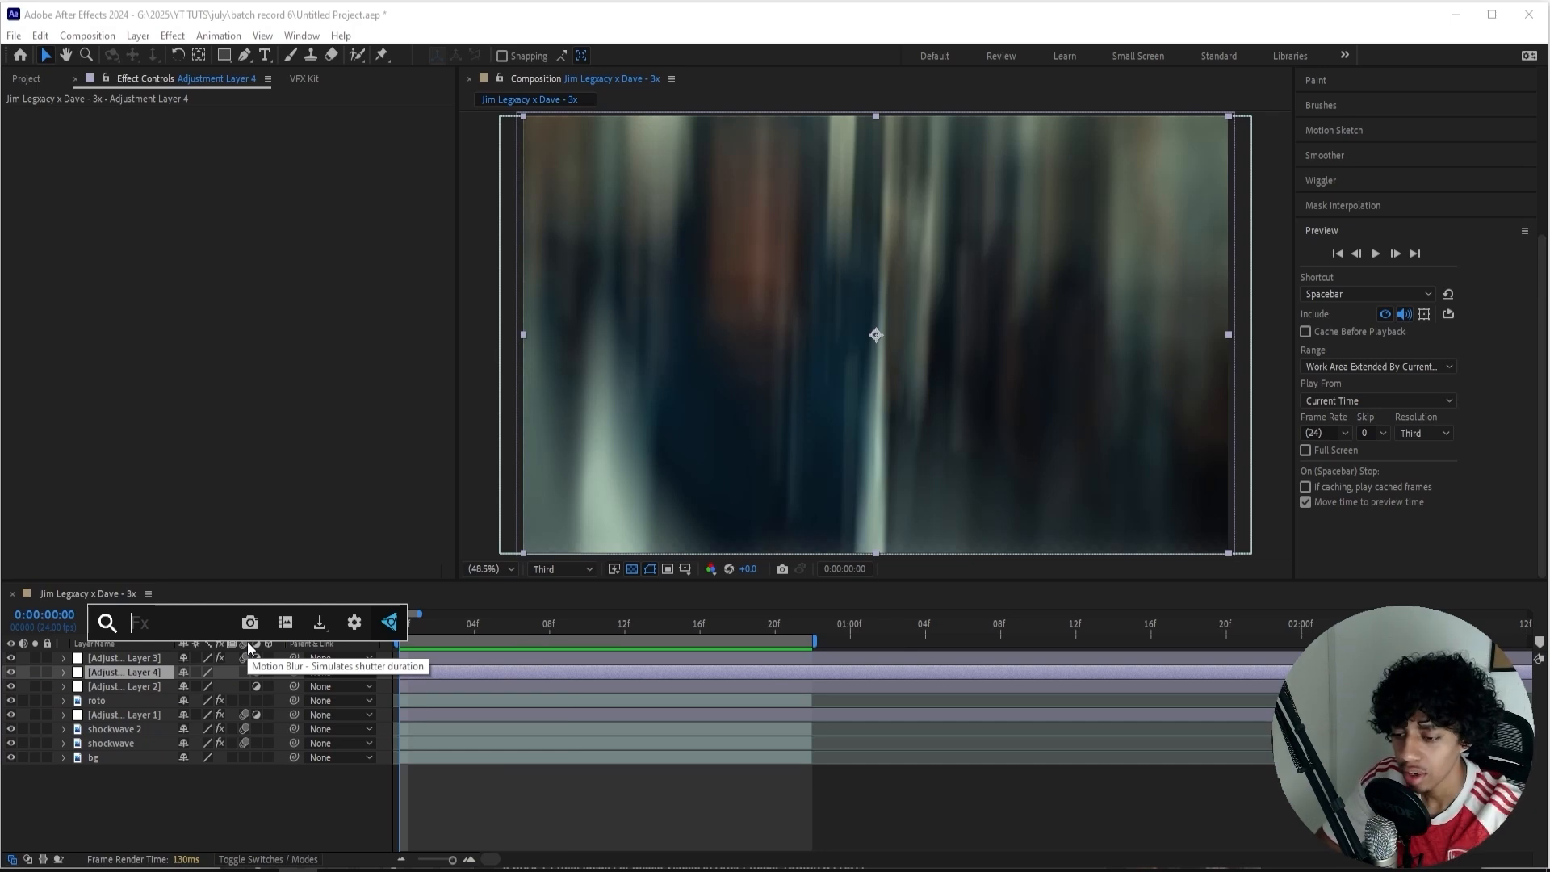
{"action": "type", "text": "chromatic"}
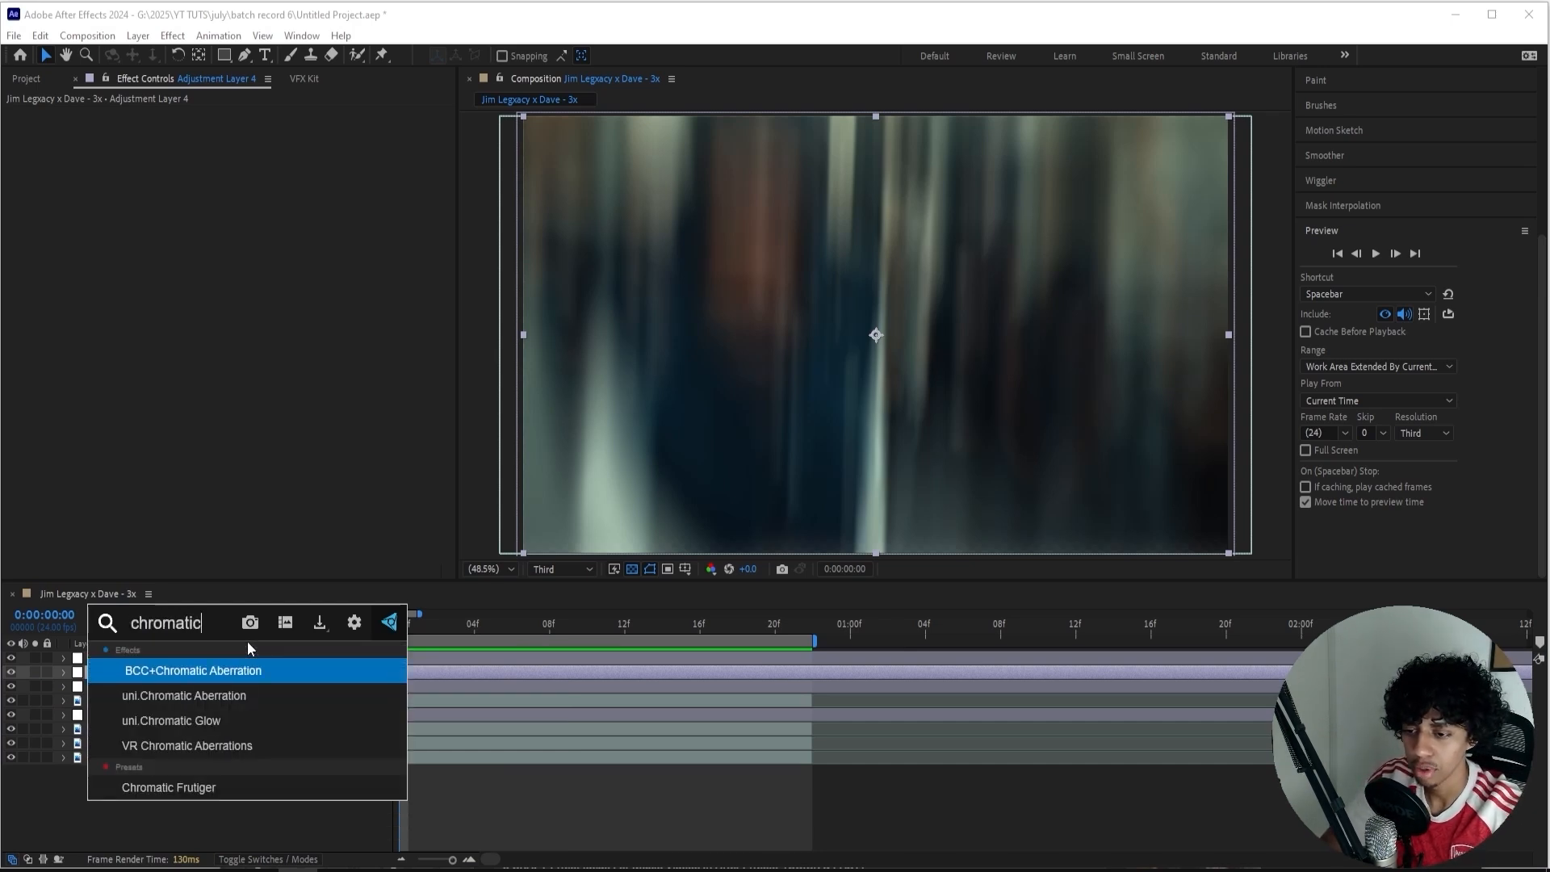
{"action": "key", "text": "Return"}
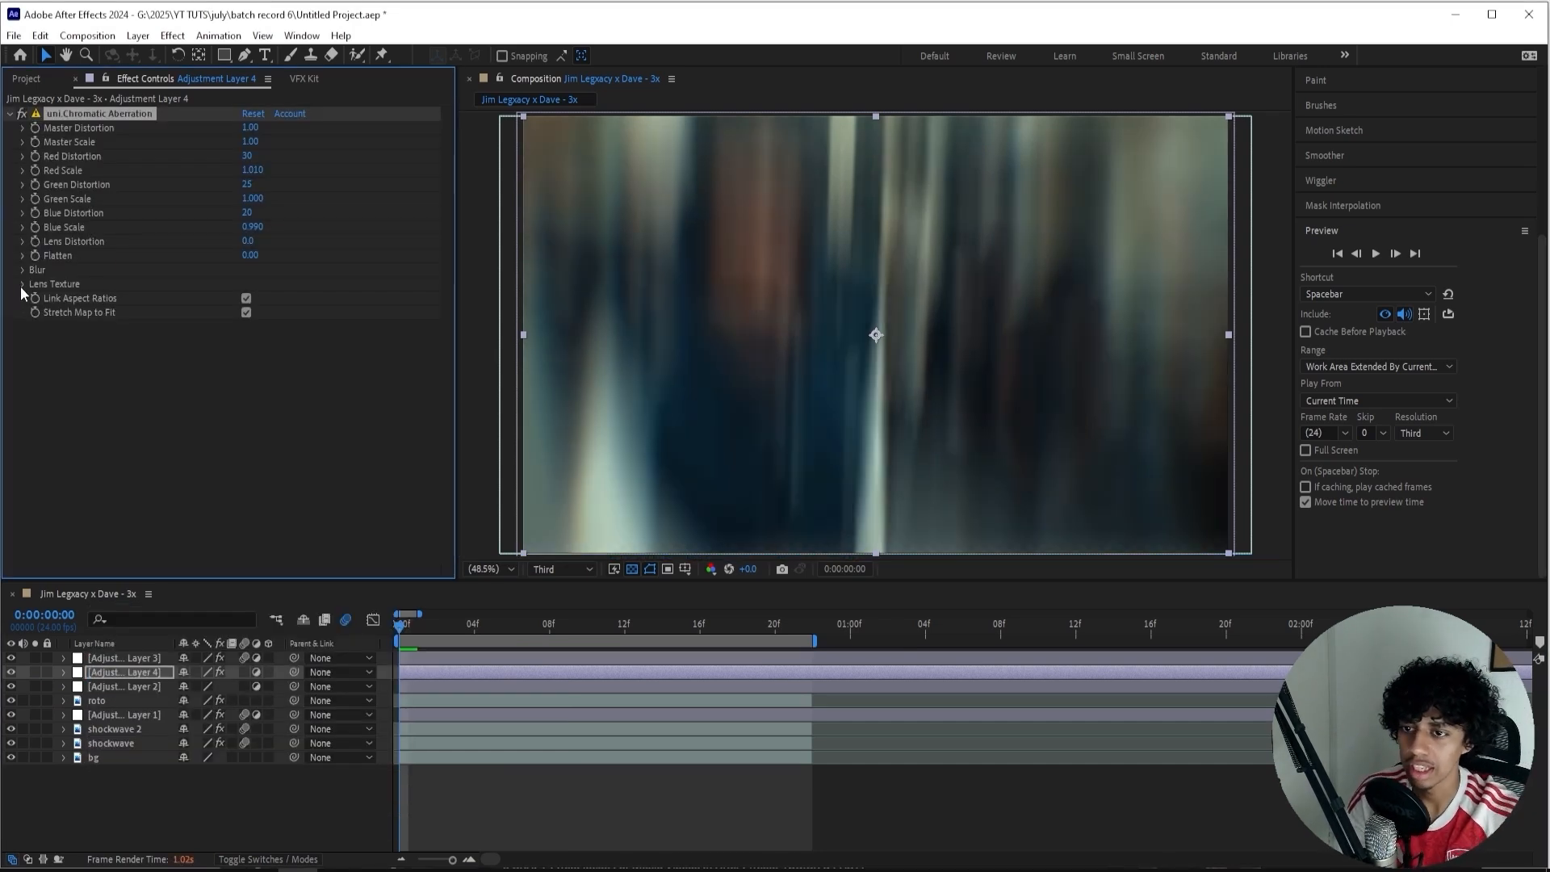
Set the Chromatic Aberration Lens Texture to Bokeh and preview the composition.
{"action": "left_click", "coordinate": [21, 284]}
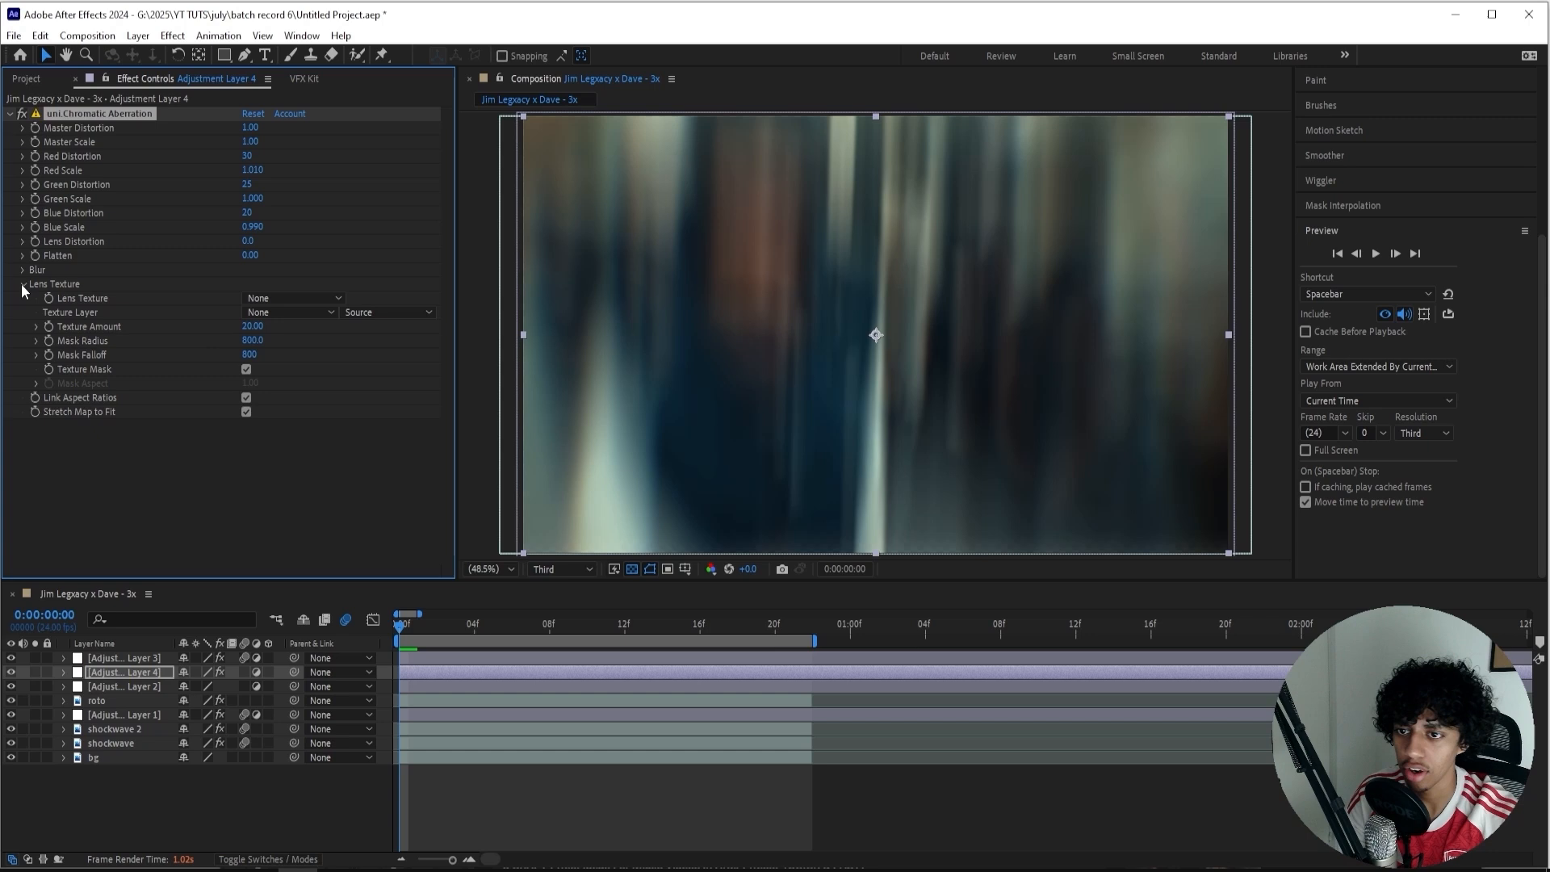
{"action": "left_click", "coordinate": [287, 298]}
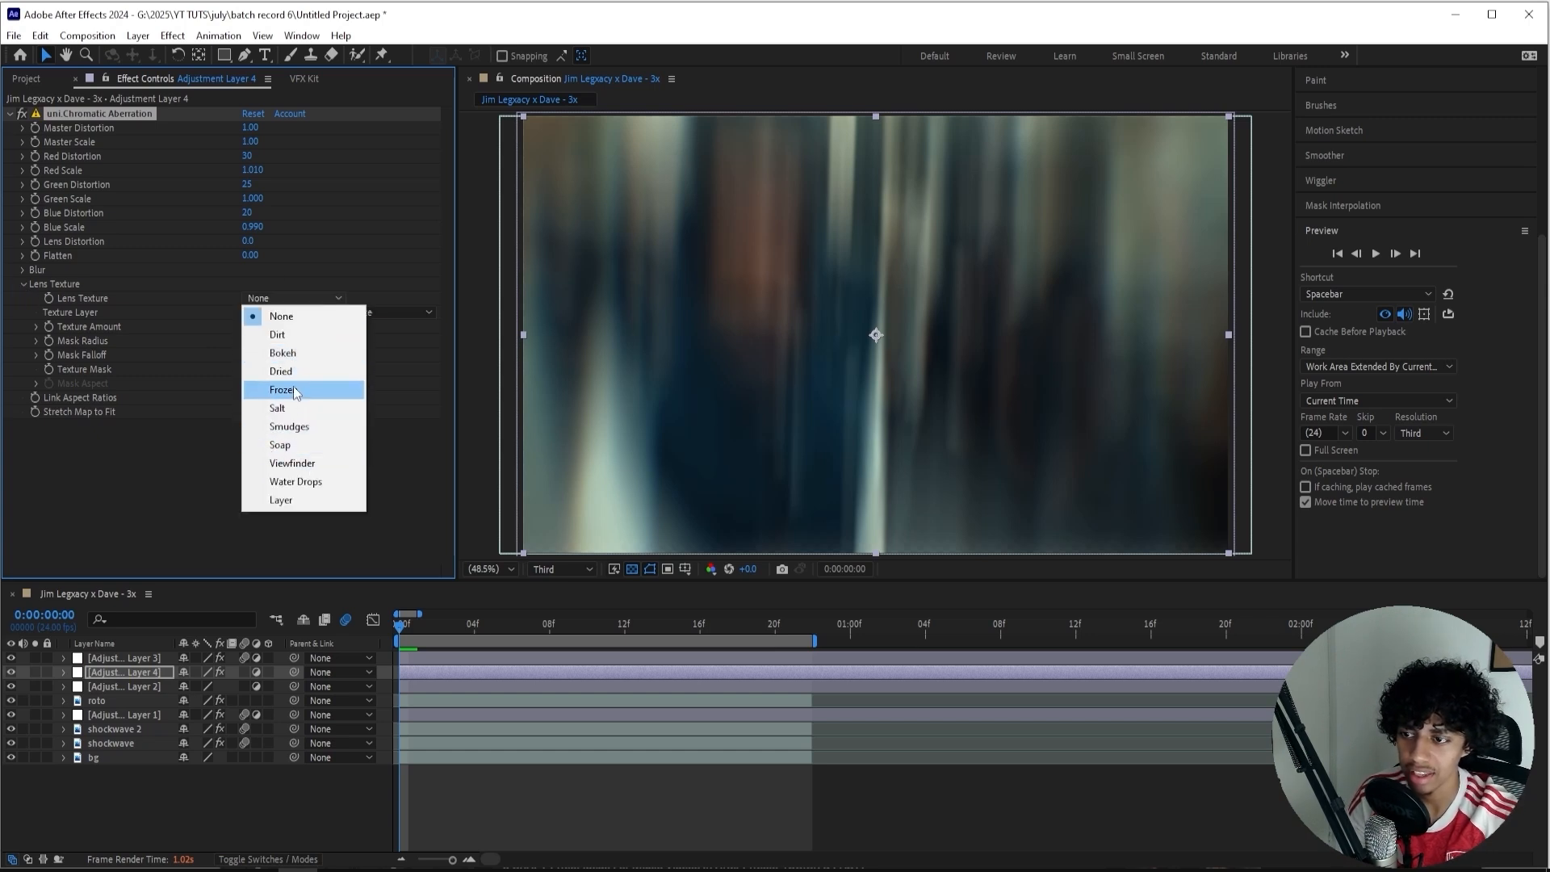
{"action": "left_click", "coordinate": [291, 353]}
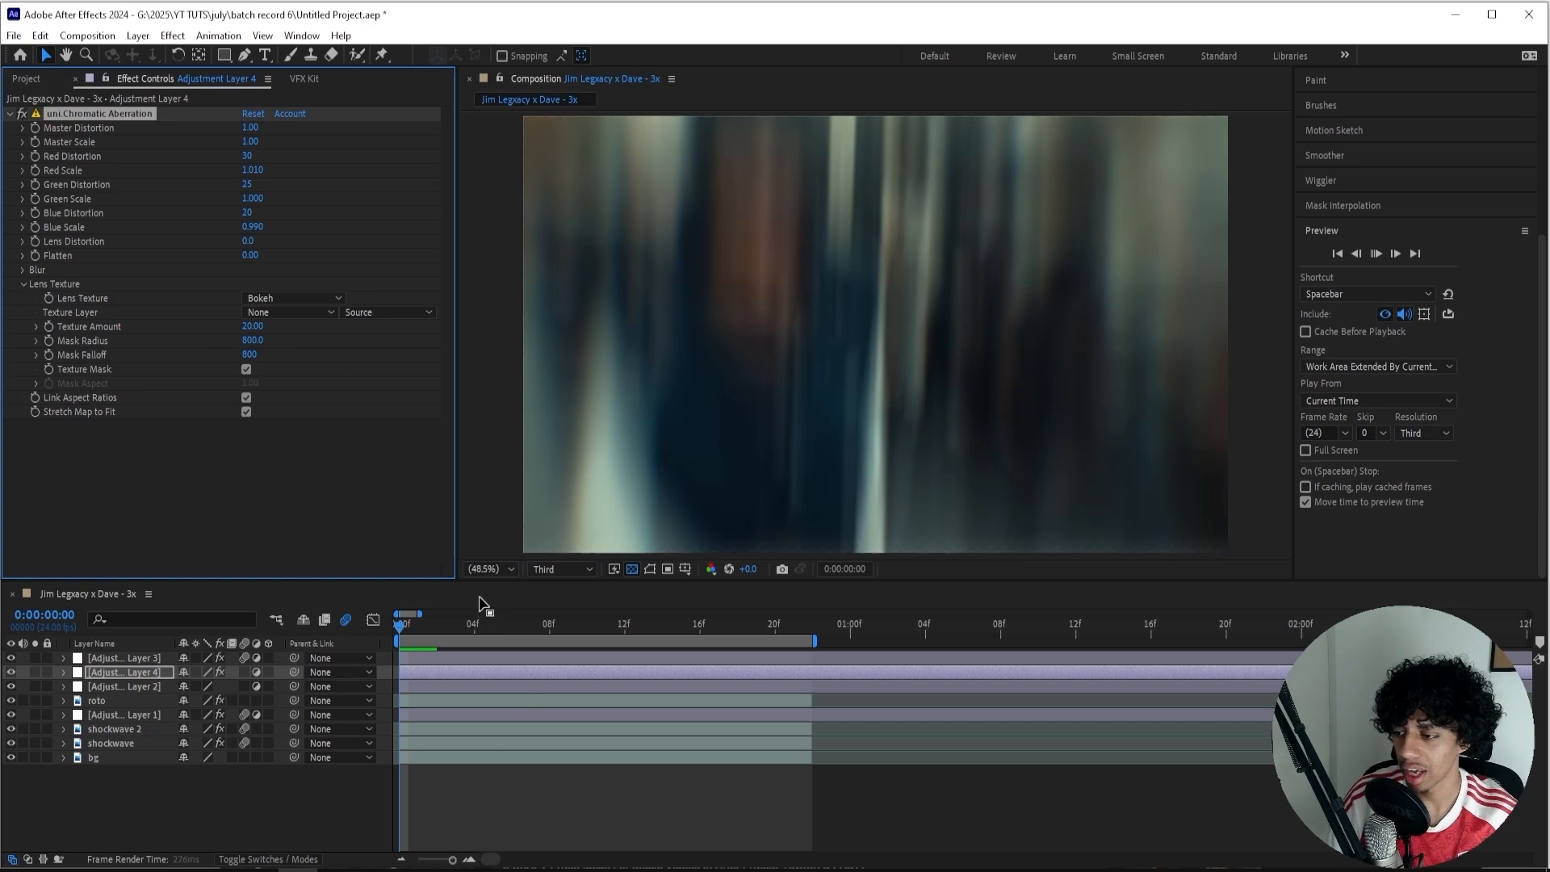
{"action": "key", "text": "space"}
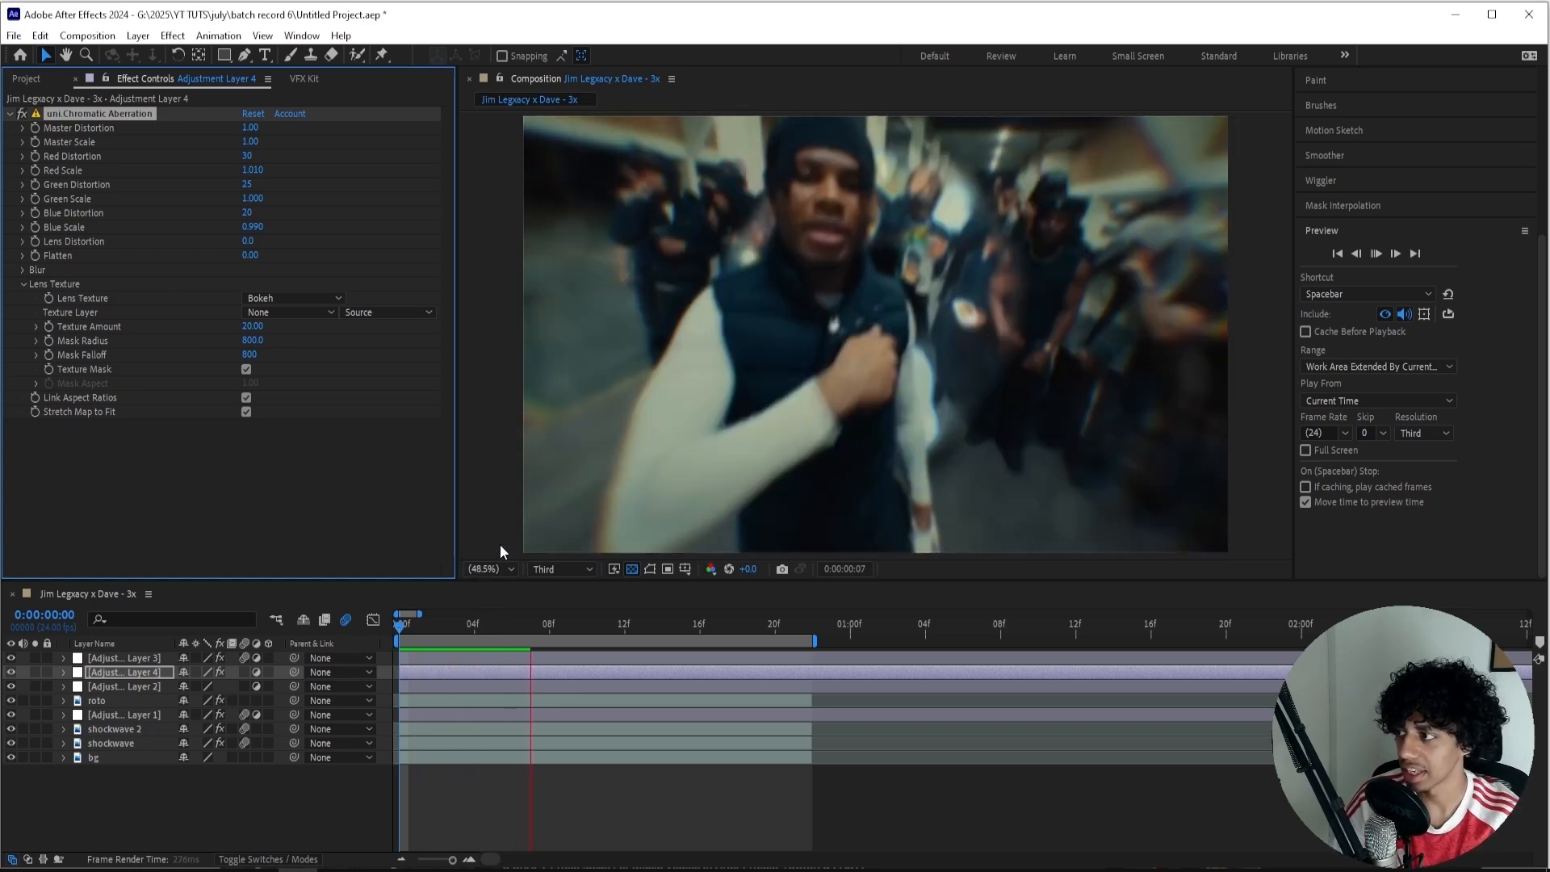